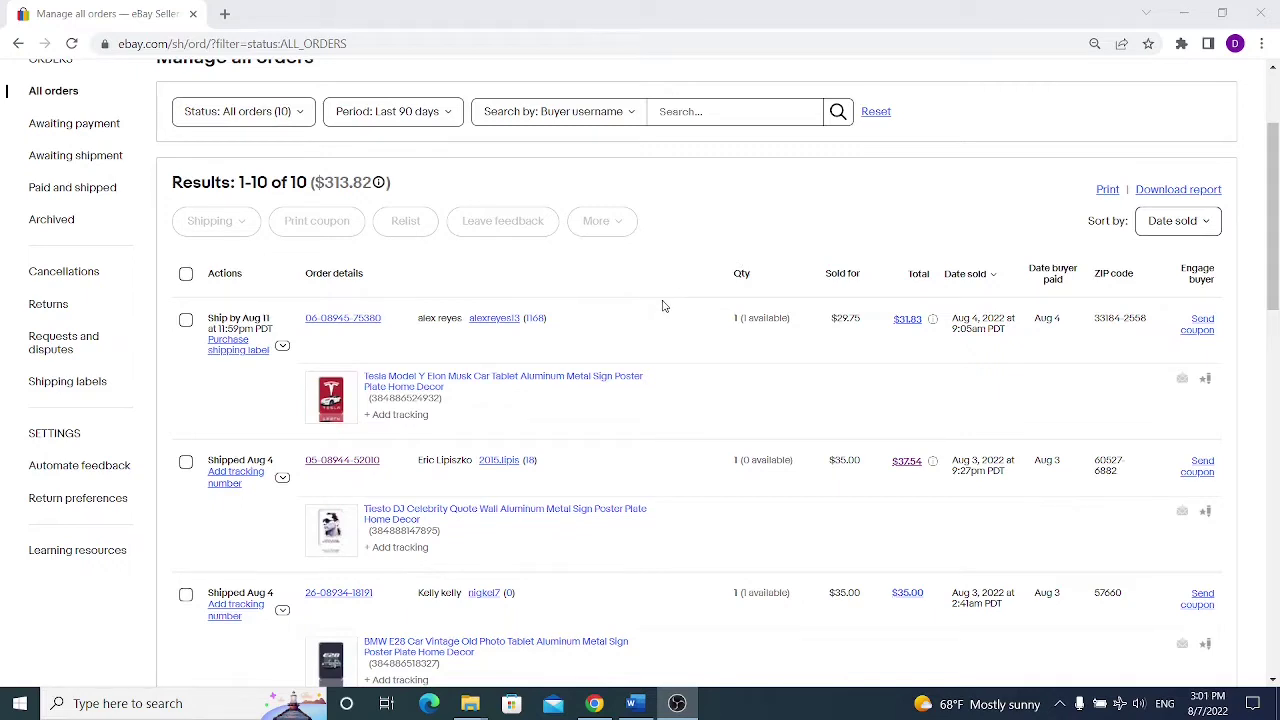
Open ebay.com in a new incognito window and sign in to the seller account
click(1263, 44)
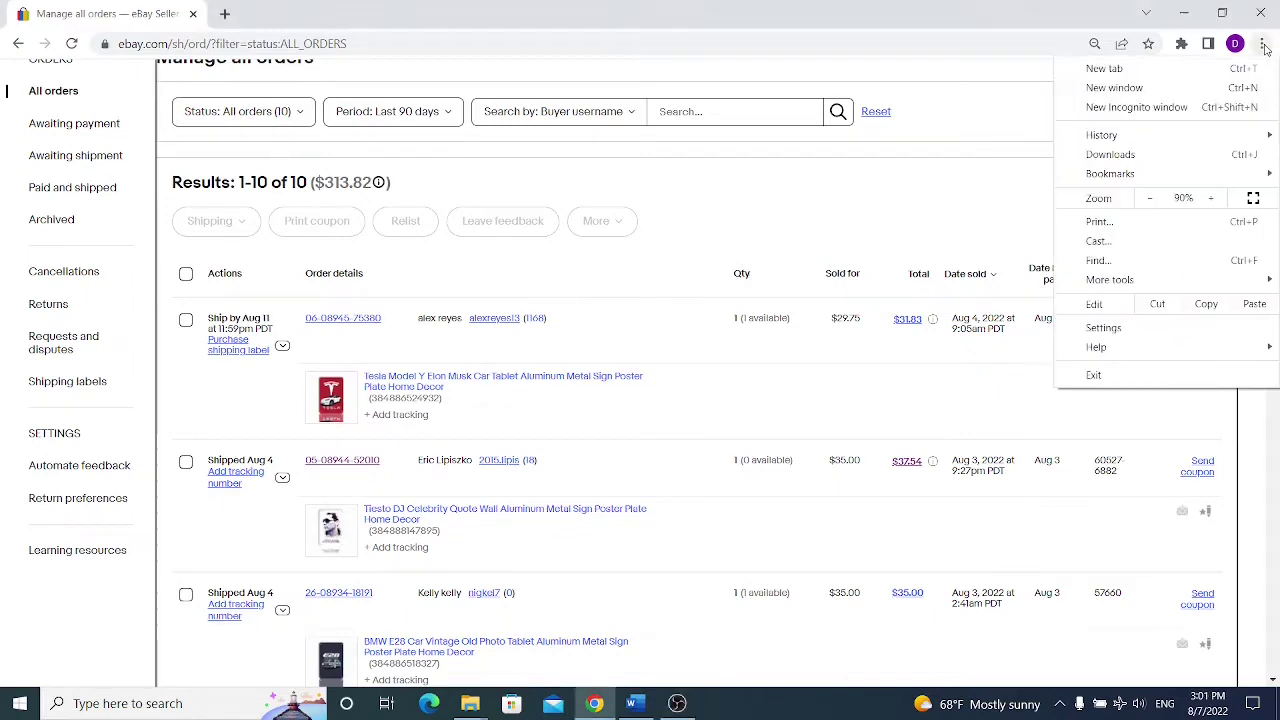
click(1150, 107)
text(e)
key(Return)
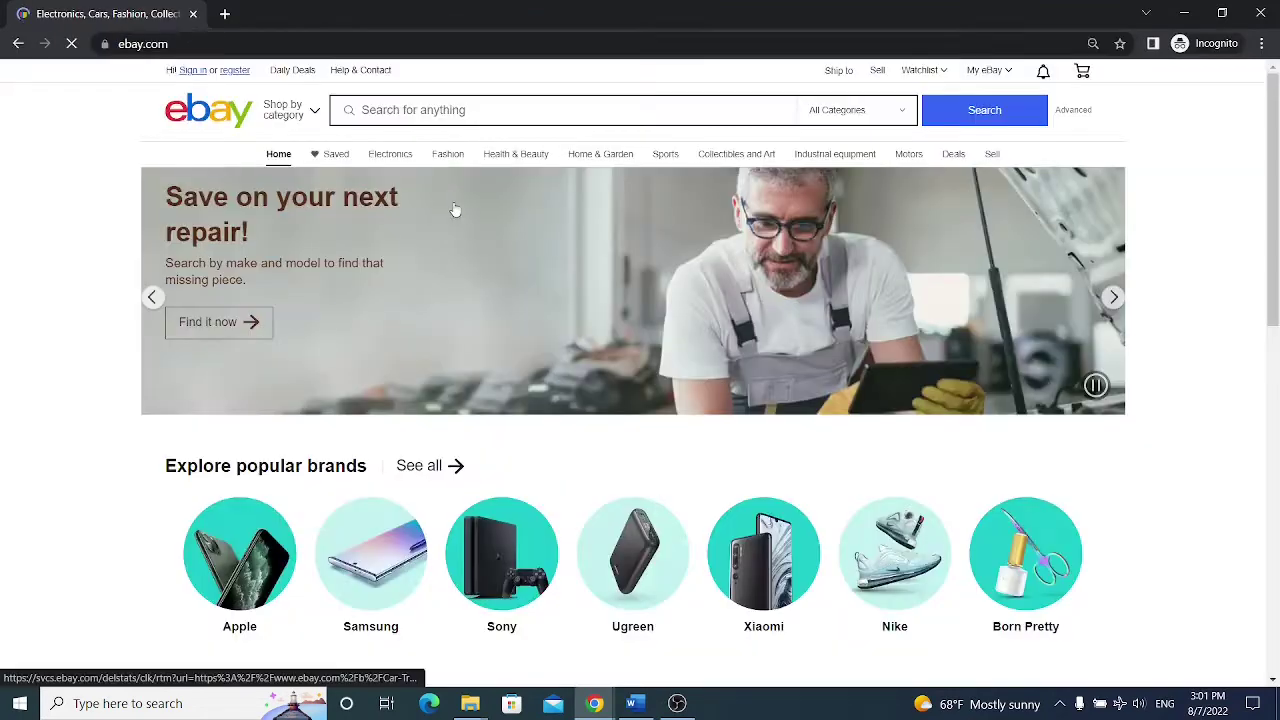
click(234, 73)
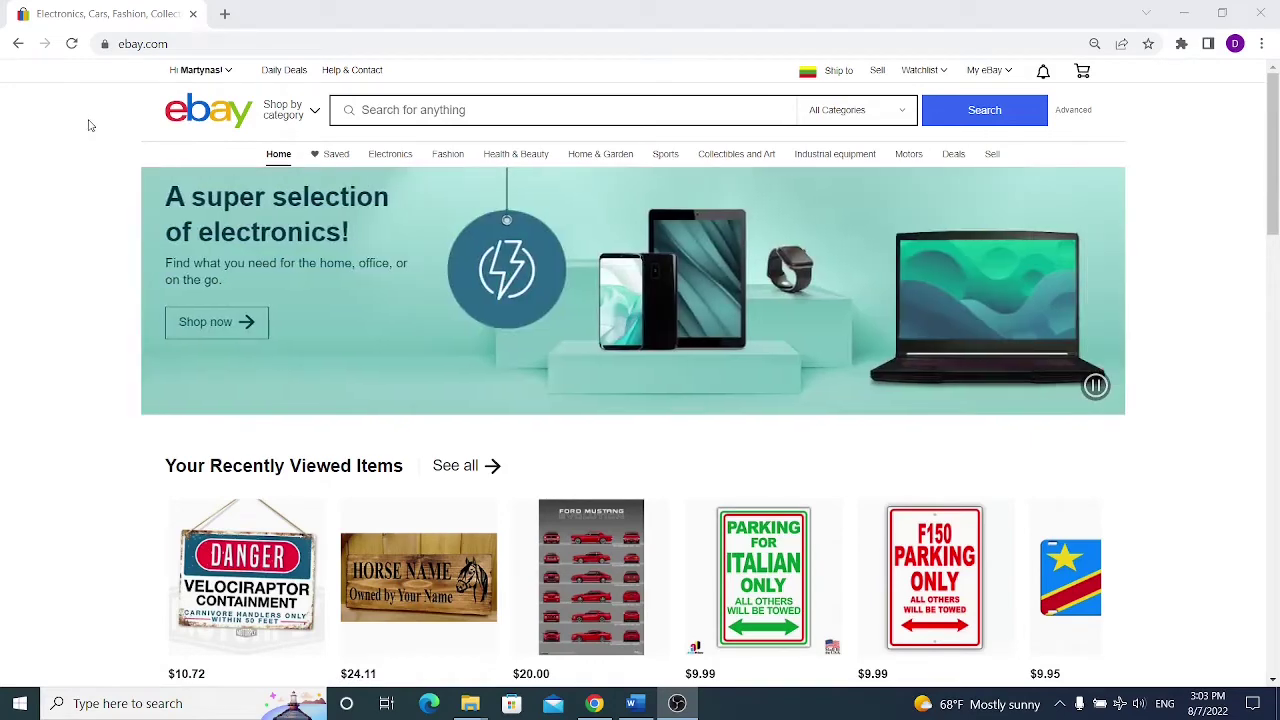
mouse_move(205, 76)
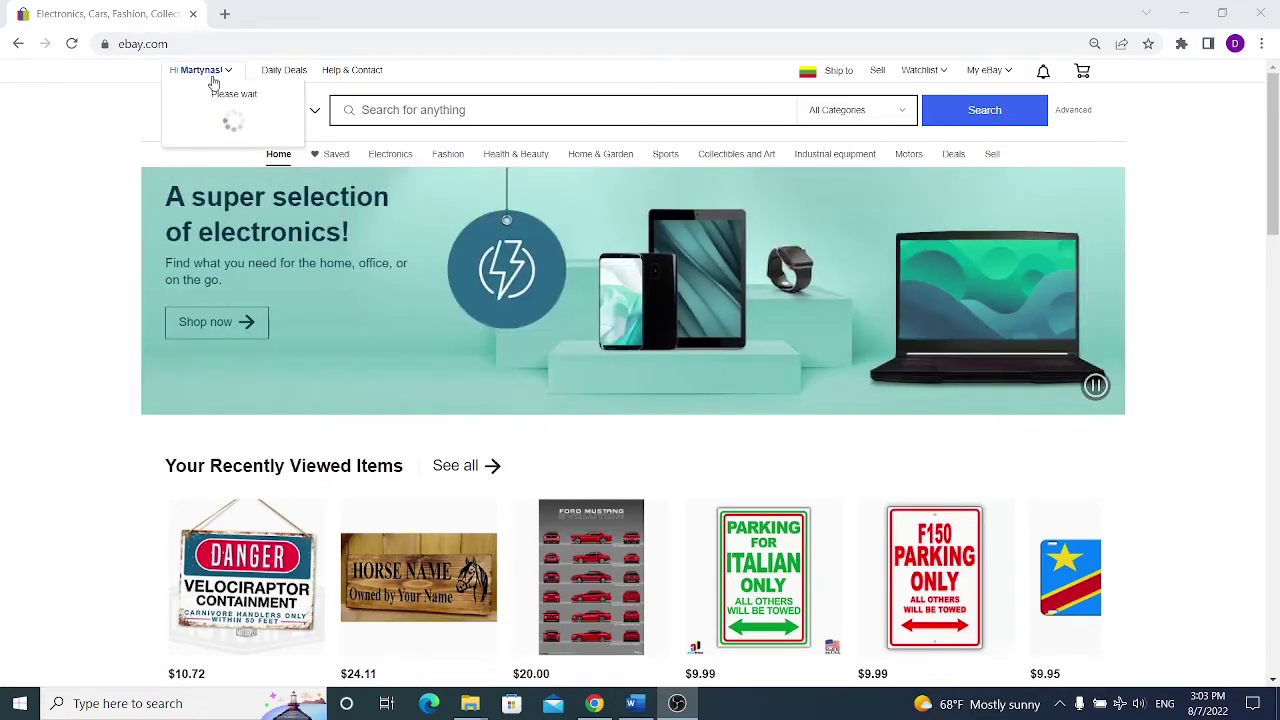
click(205, 146)
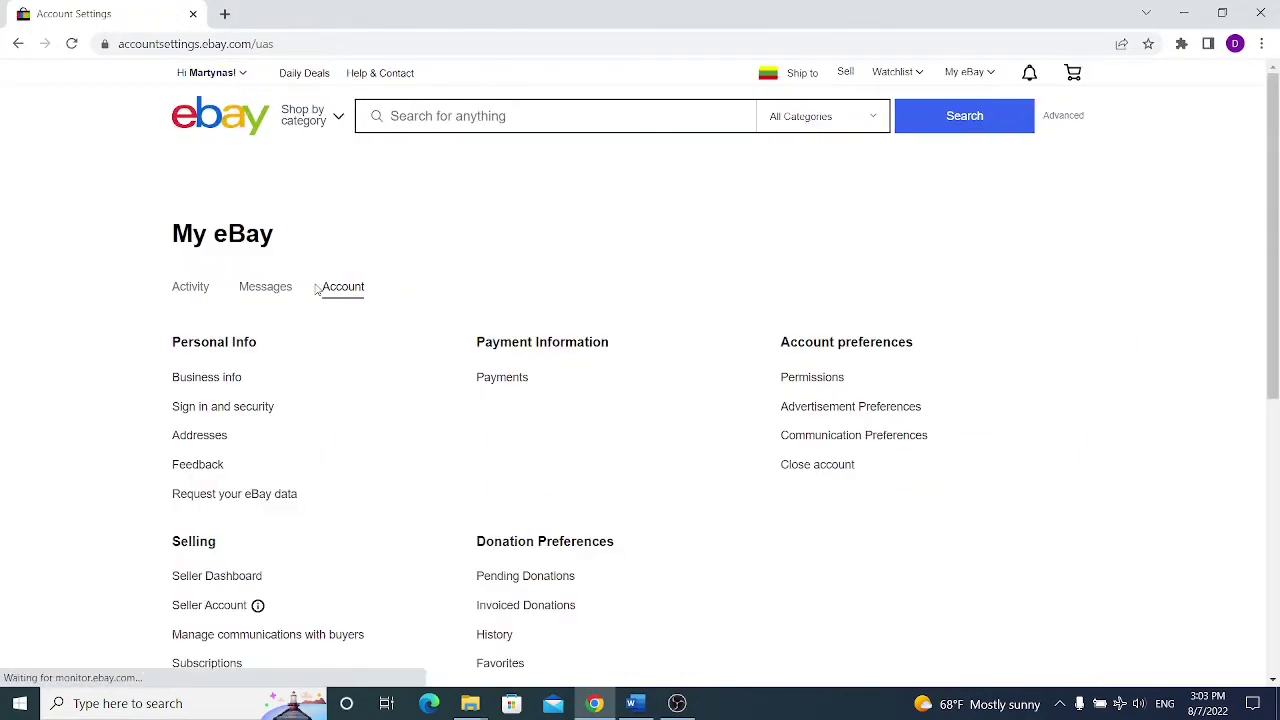
scroll(320, 260, down, 3)
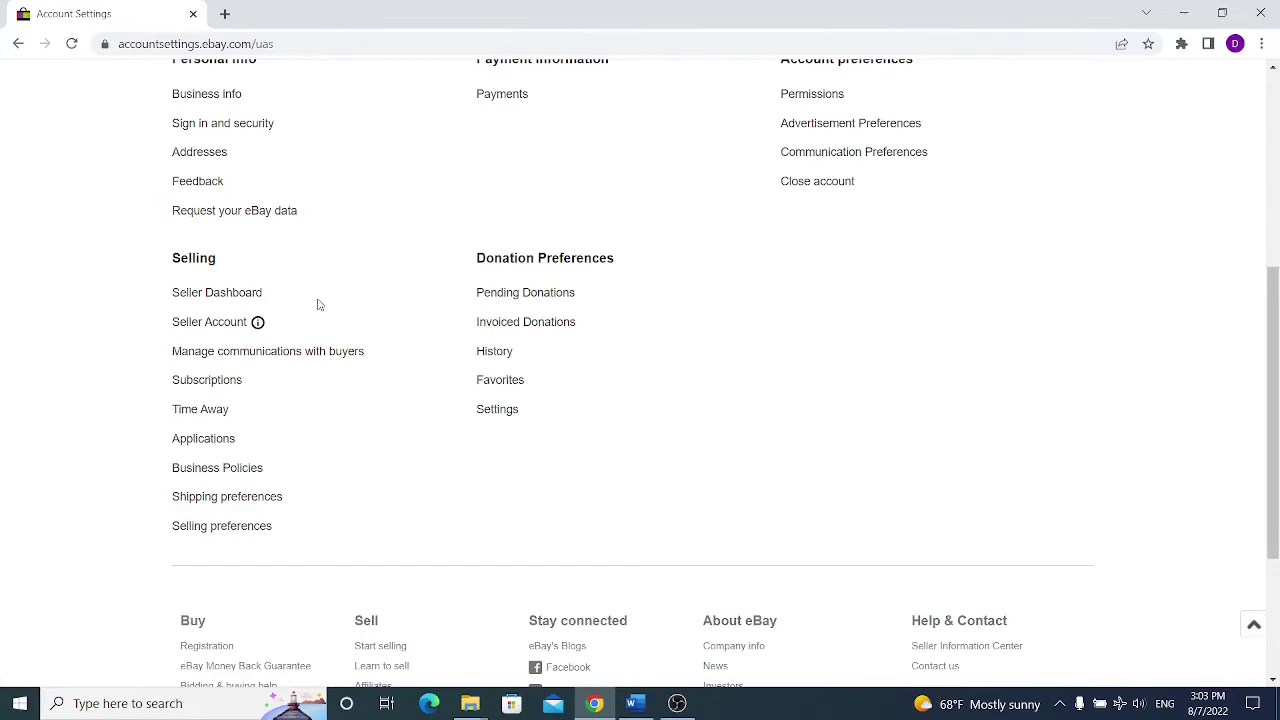
click(250, 469)
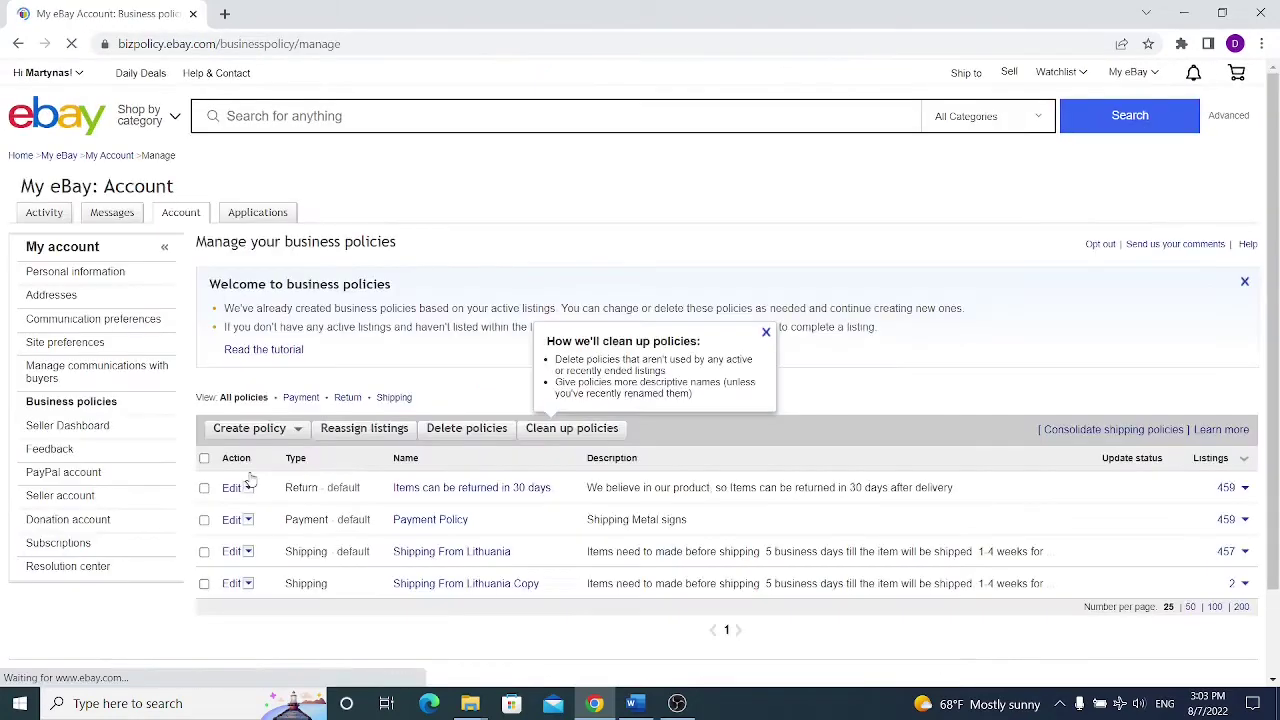
scroll(325, 271, down, 2)
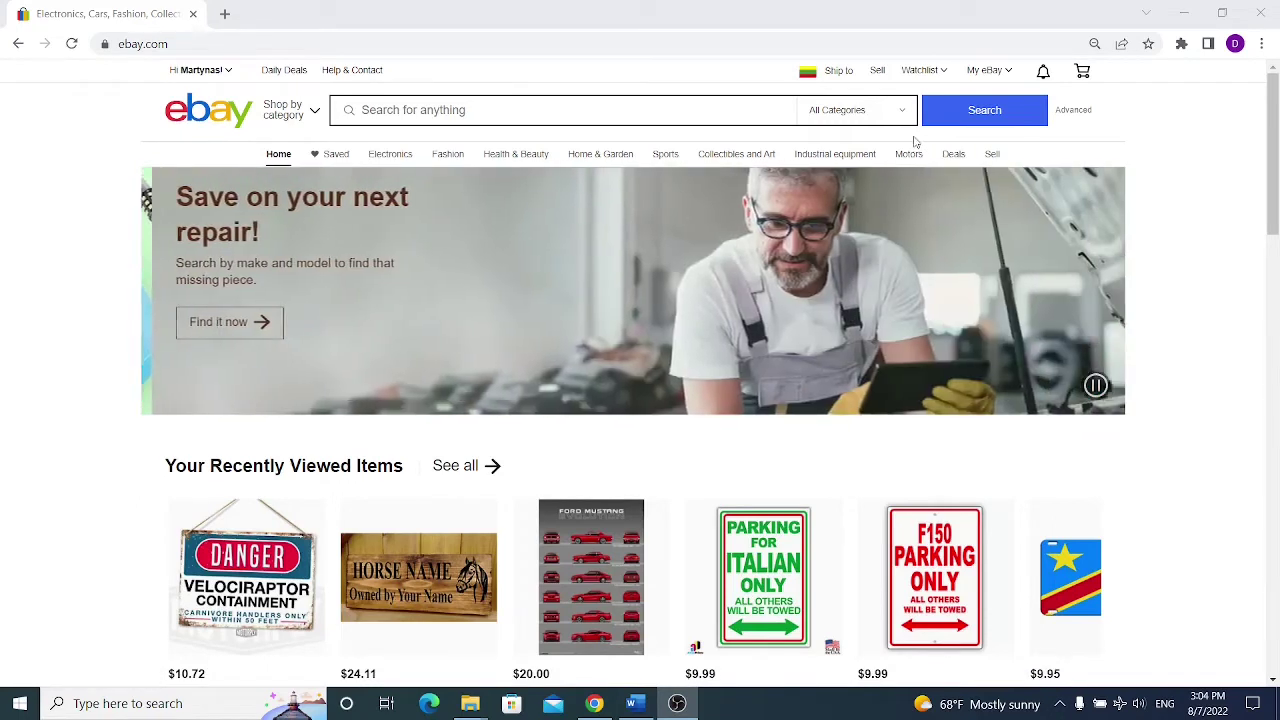
Start a new listing via the Sell link on the eBay home page
click(879, 74)
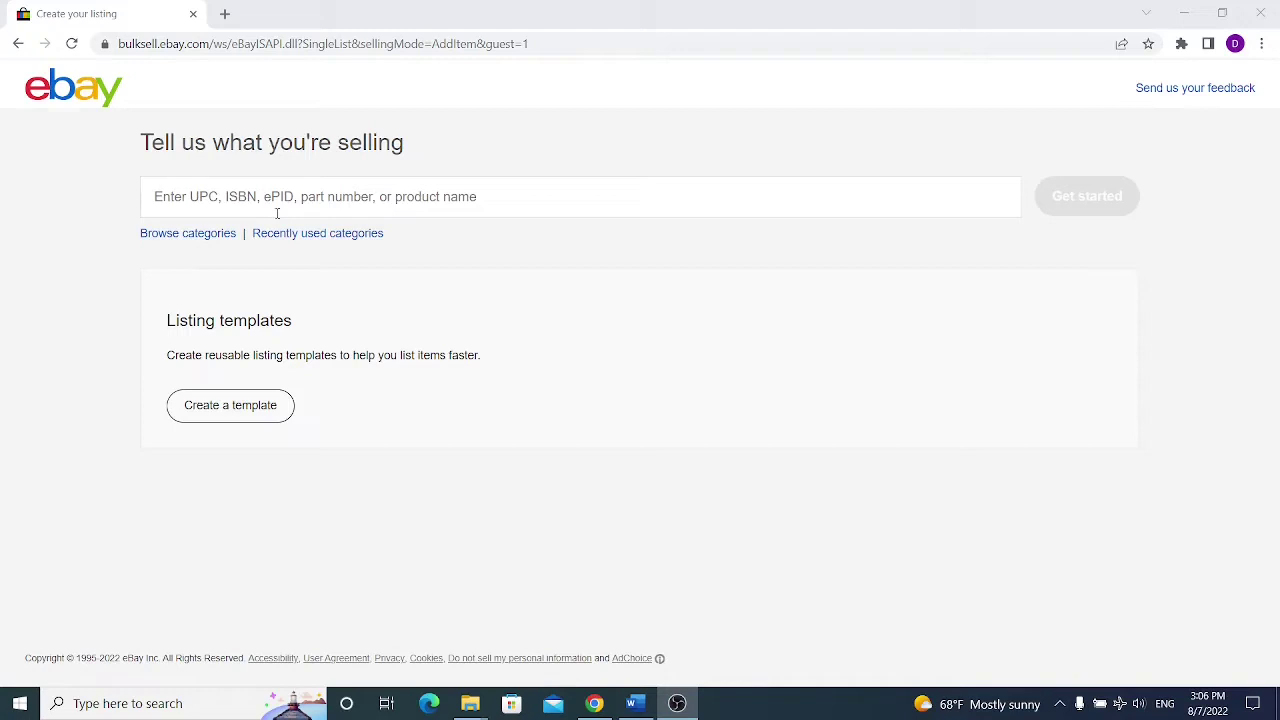
Search for 'Metal Signs' and continue the listing without picking a catalog product
click(278, 200)
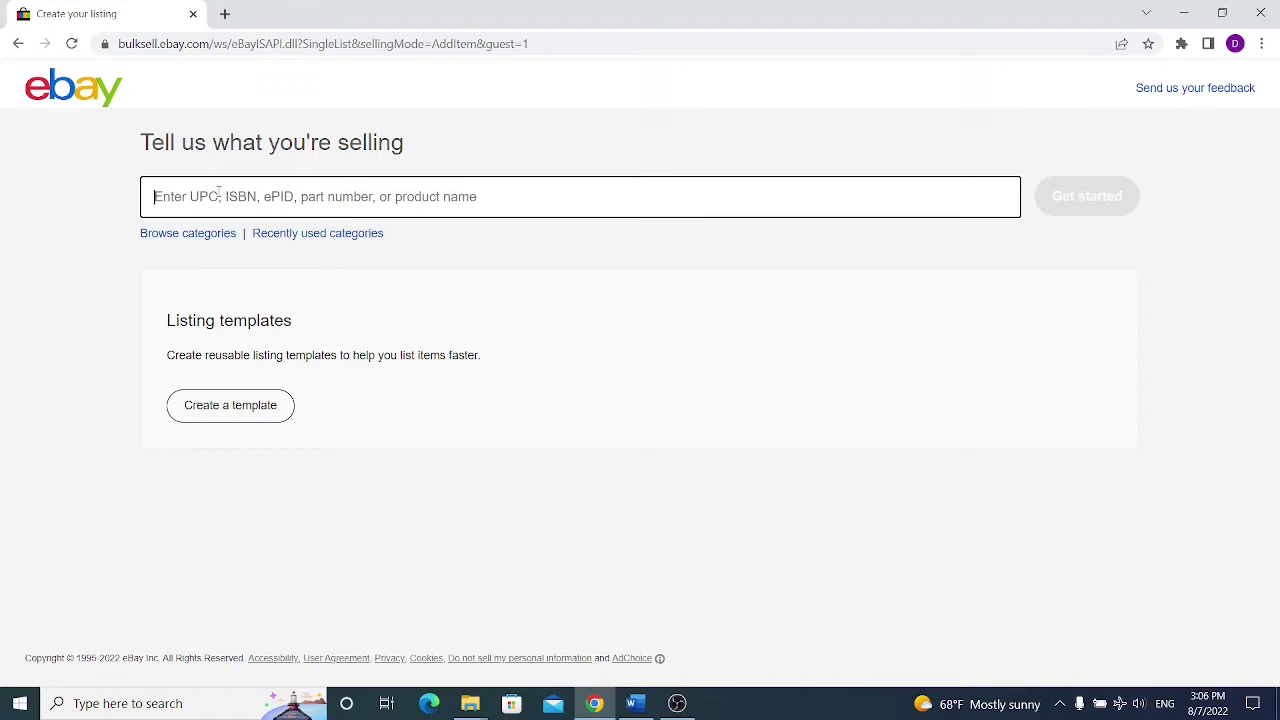
text(Metal Signs)
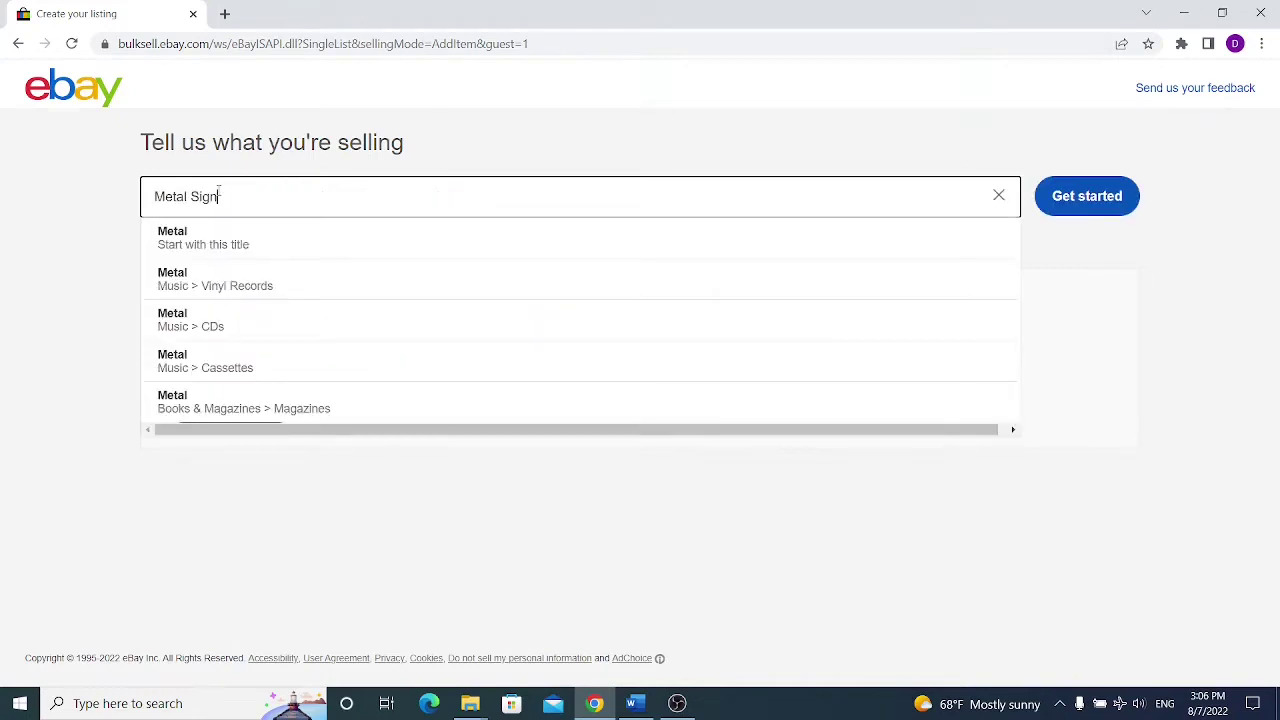
key(Return)
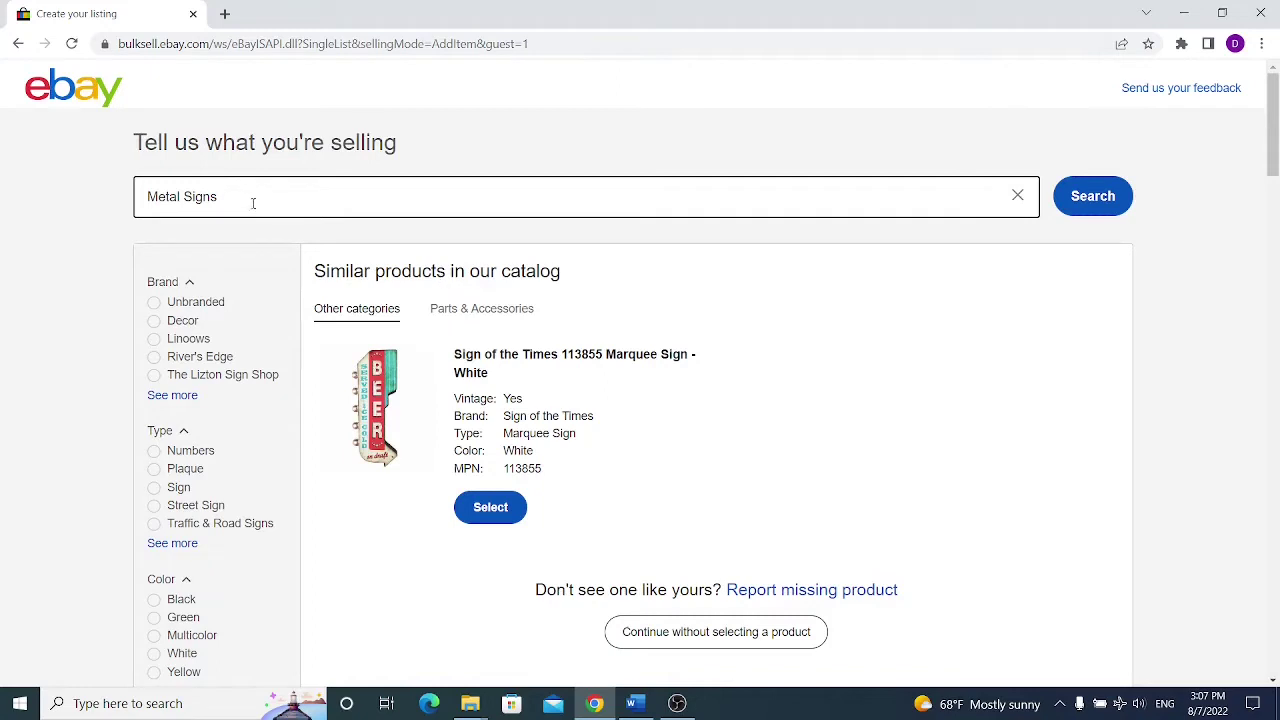
scroll(506, 300, down, 1)
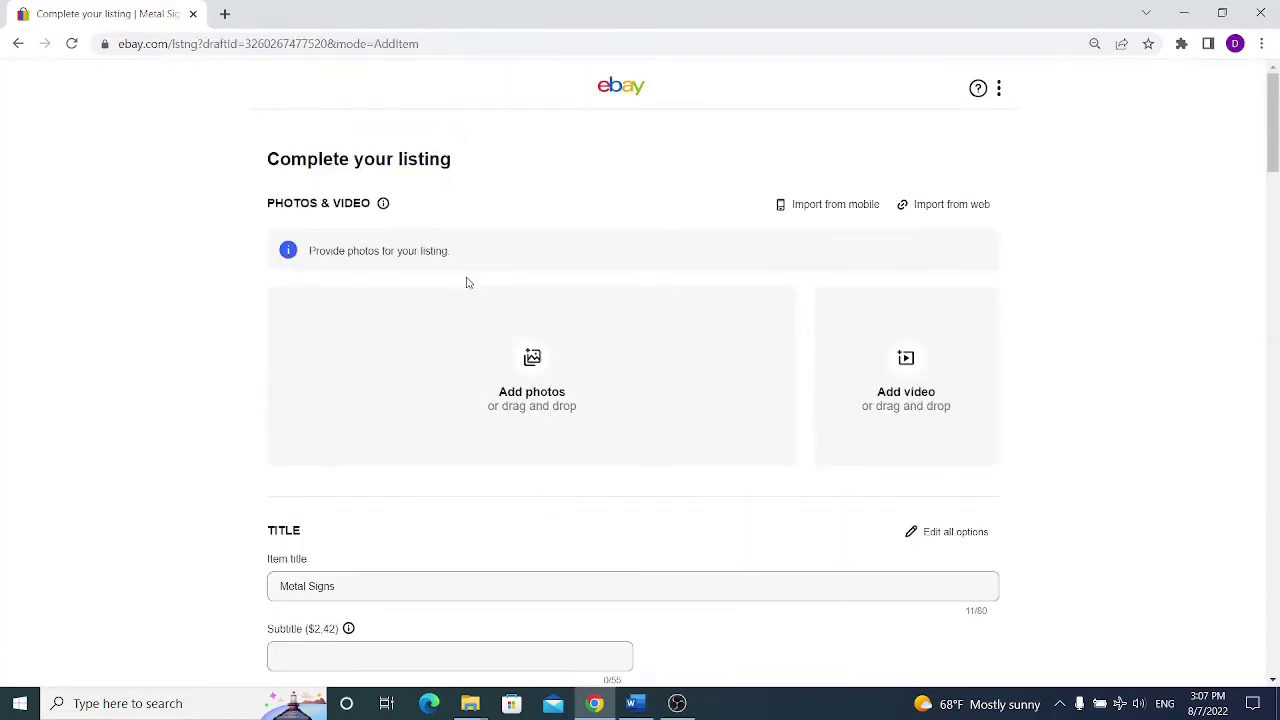
scroll(312, 280, down, 2)
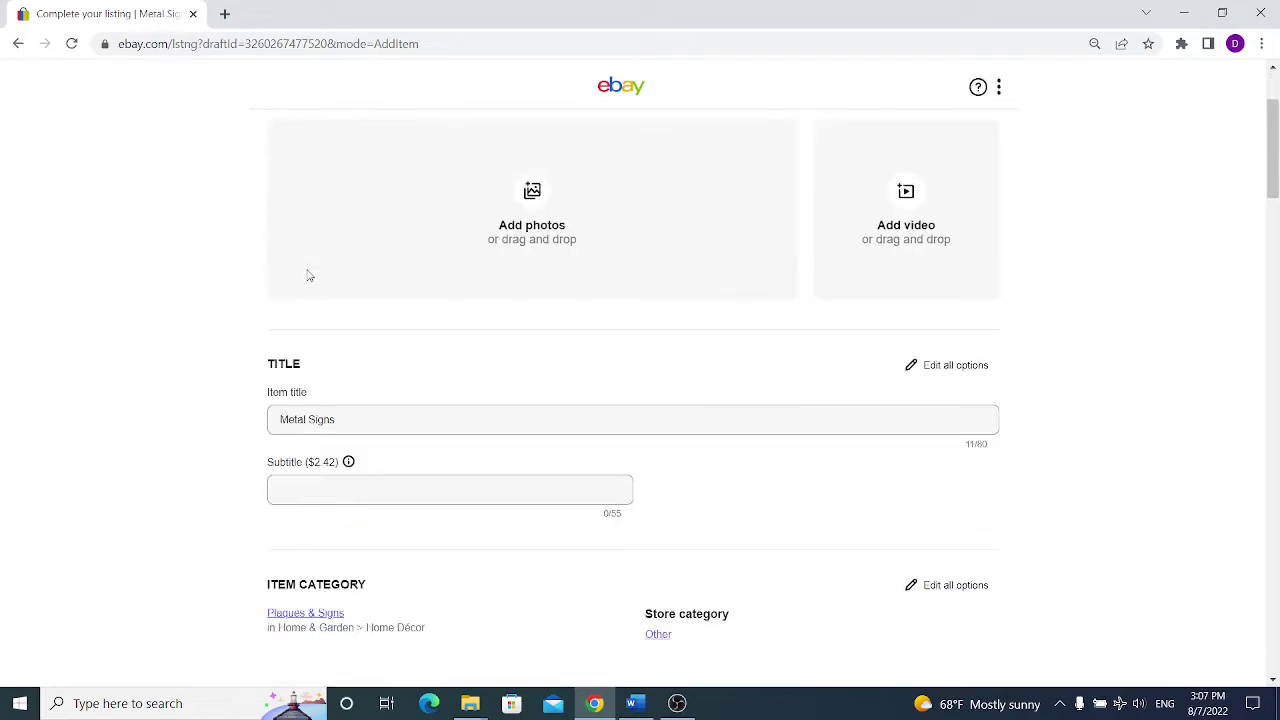
scroll(310, 275, down, 5)
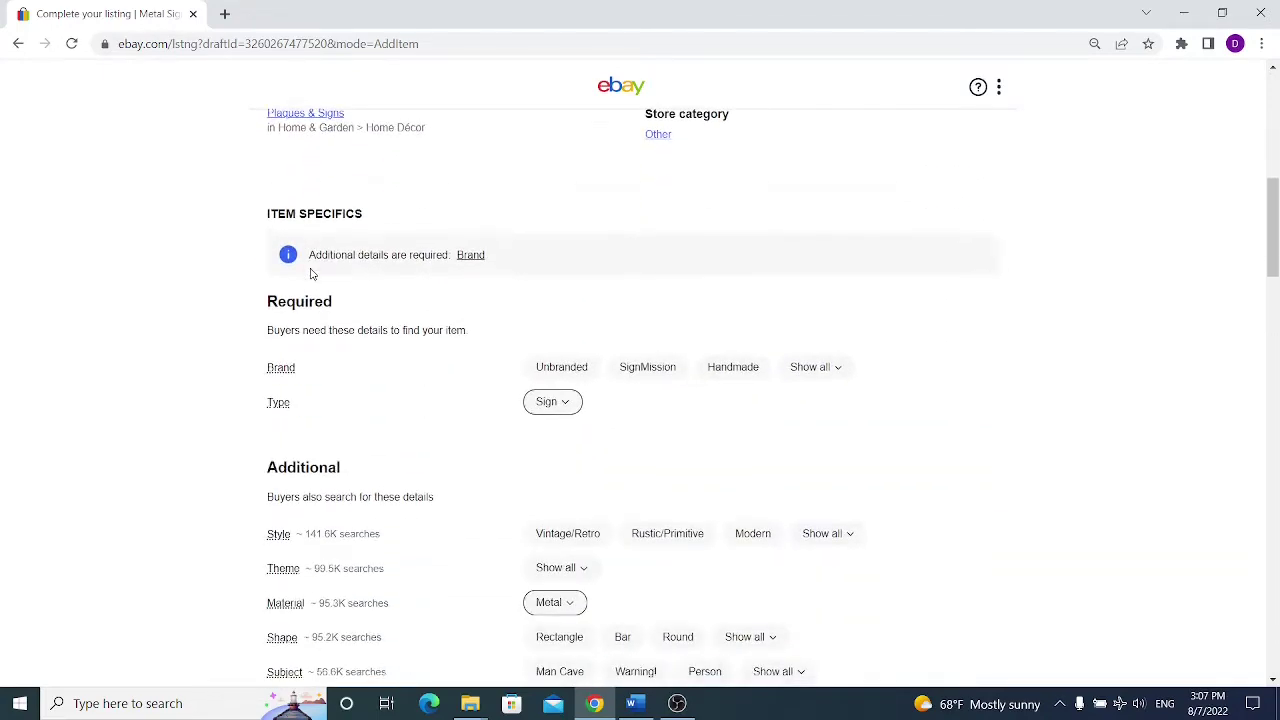
scroll(310, 274, down, 2)
scroll(310, 274, down, 7)
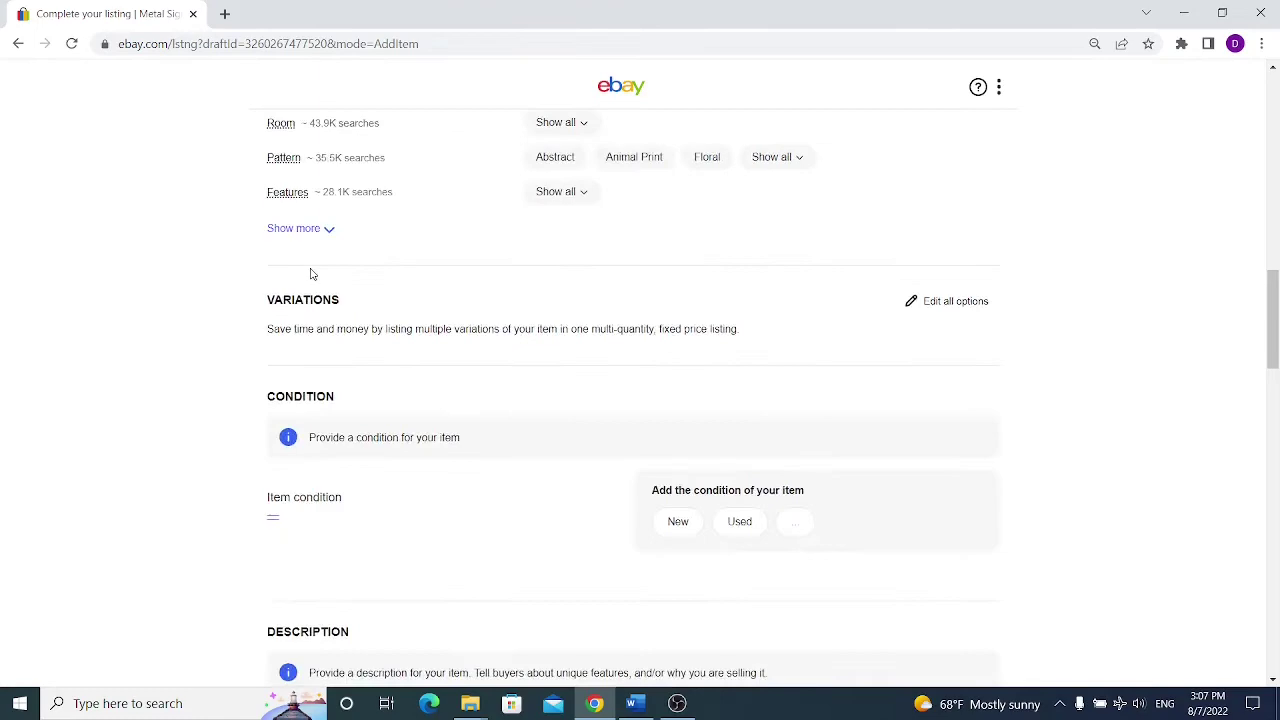
scroll(311, 268, down, 8)
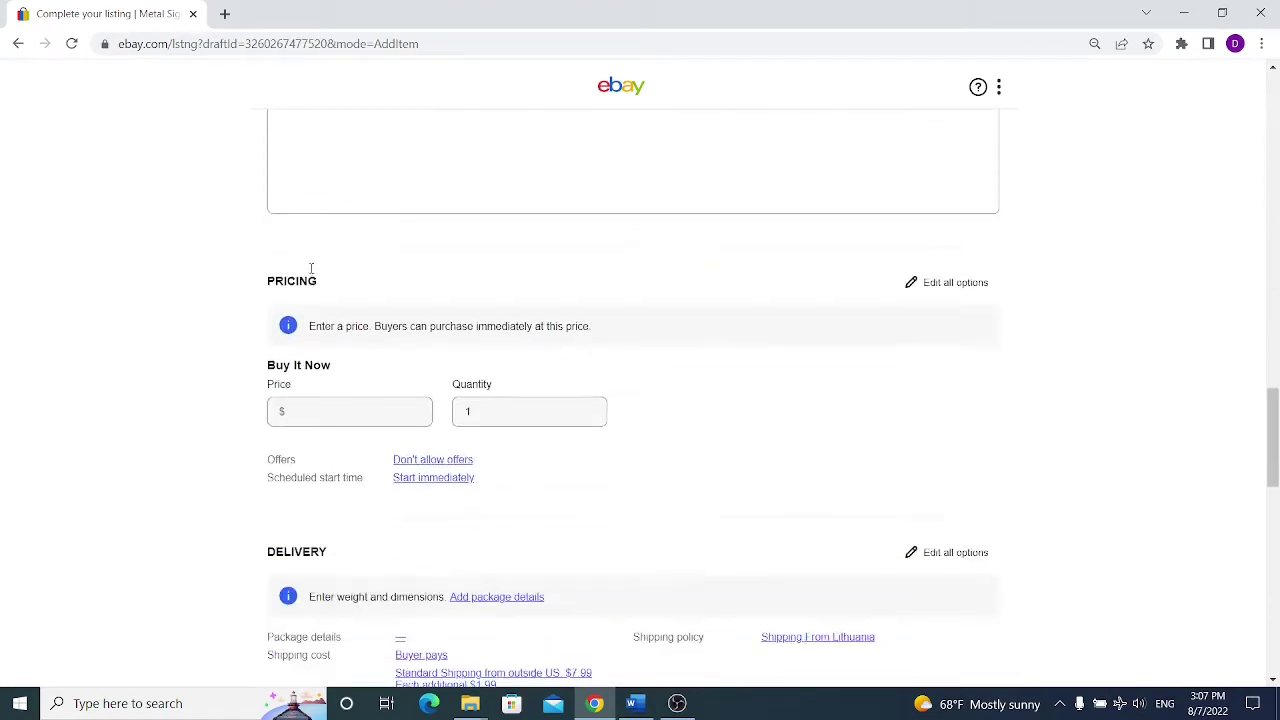
scroll(489, 360, down, 1)
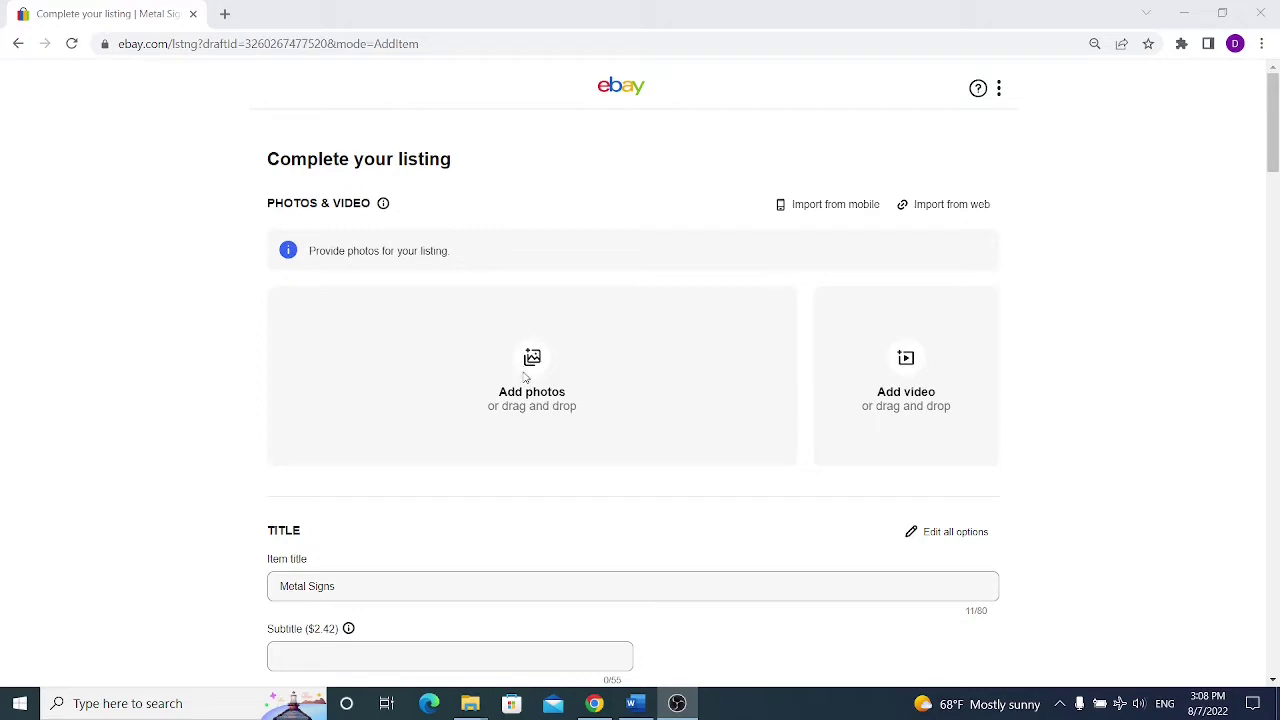
Upload the five image files, images 1–4 and pulp fiction, to the listing
click(531, 373)
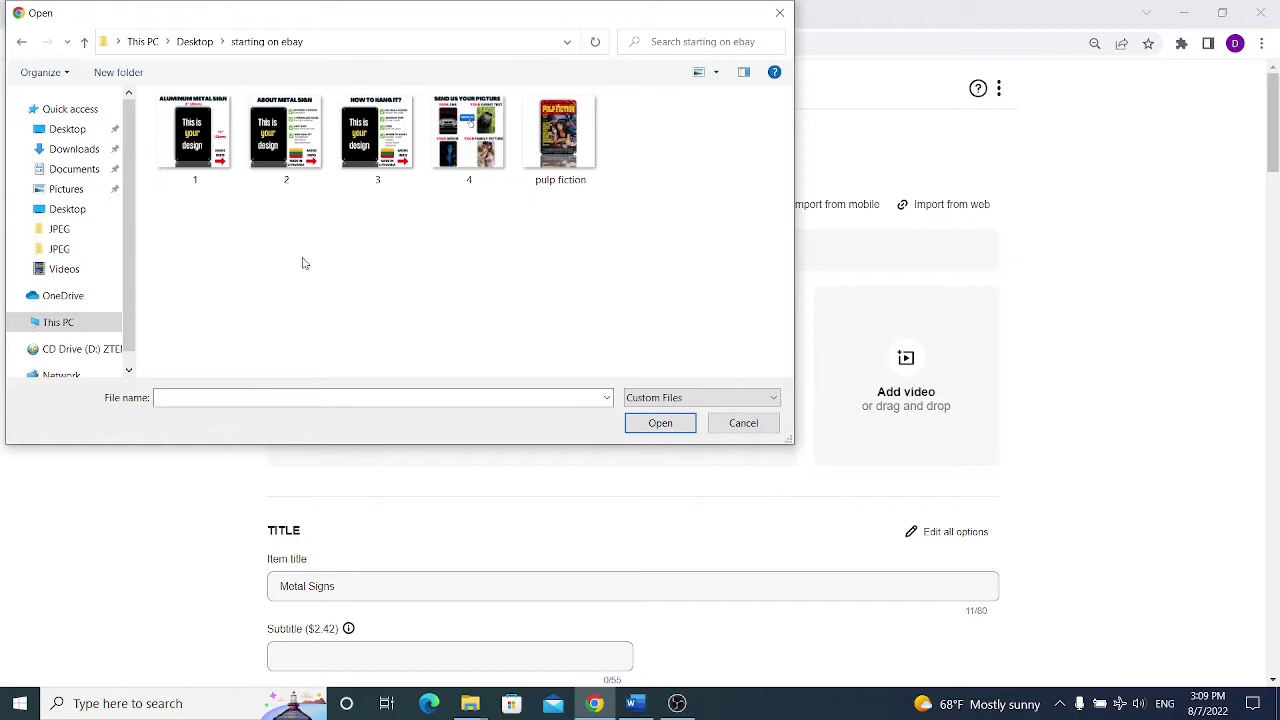
drag(171, 213, 600, 175)
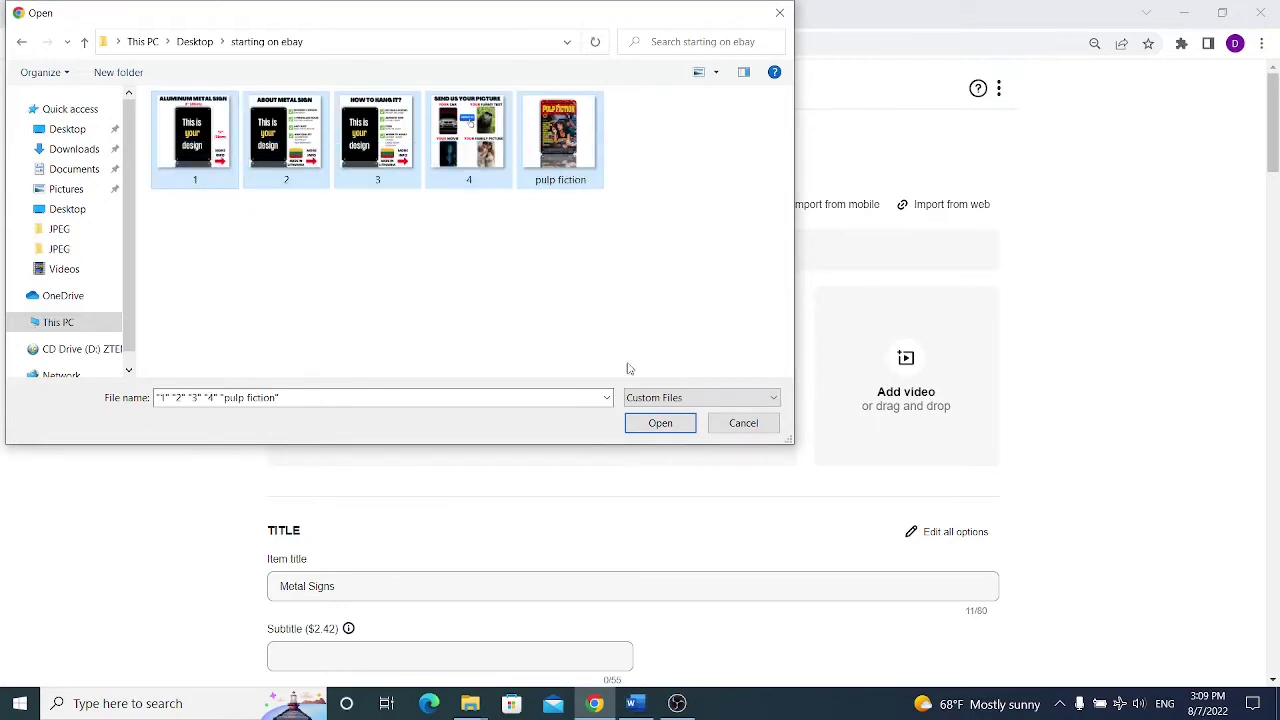
click(660, 423)
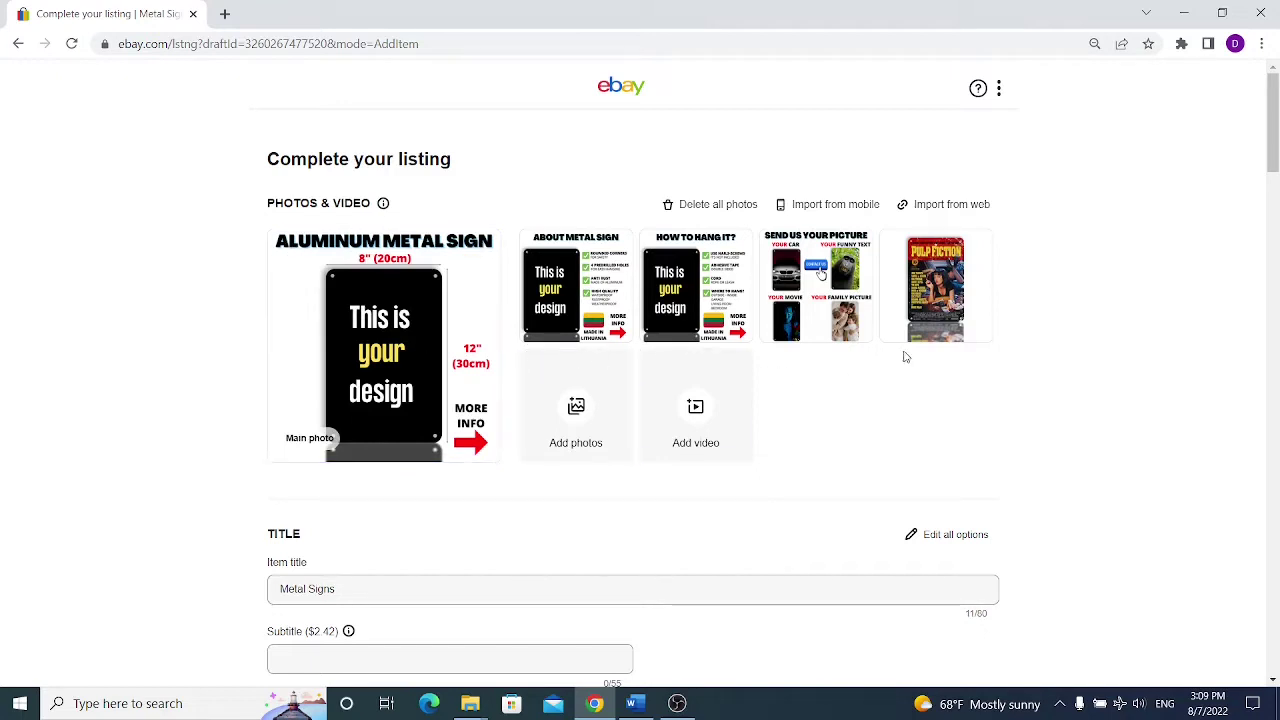
Move the Pulp Fiction poster into the Main photo slot
click(927, 306)
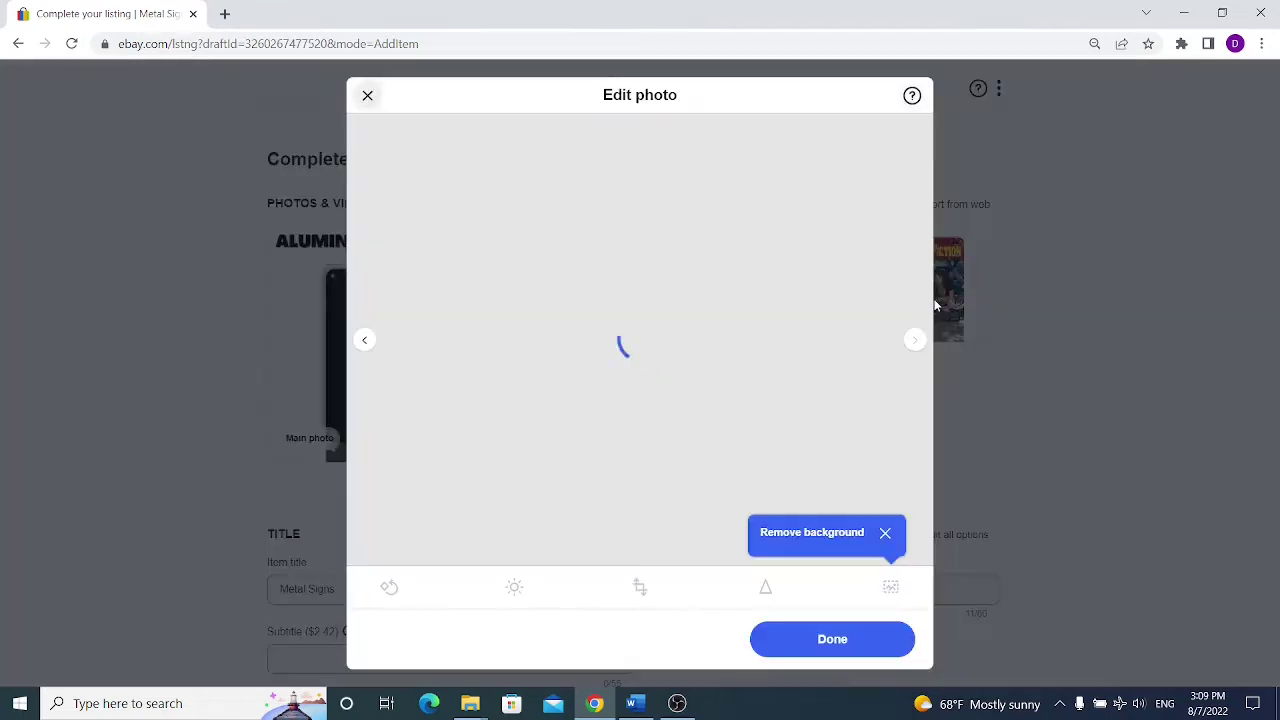
click(942, 250)
drag(940, 275, 940, 272)
drag(827, 292, 483, 300)
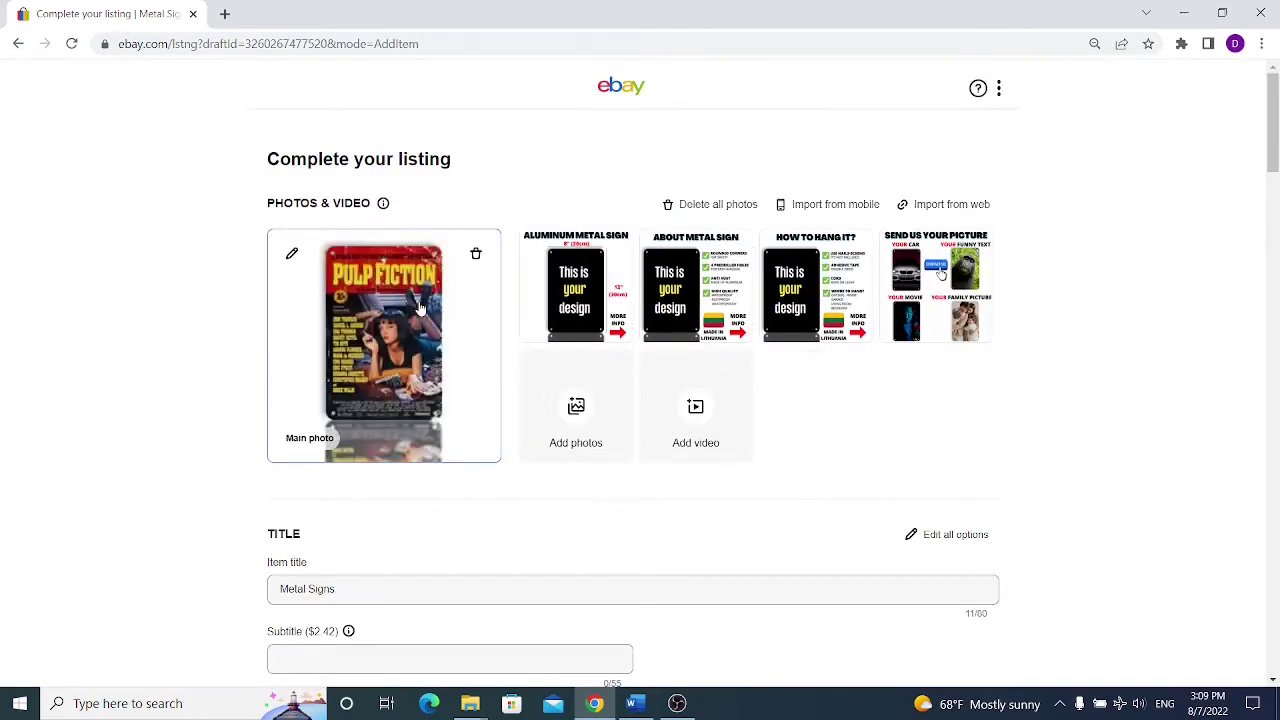
mouse_move(575, 296)
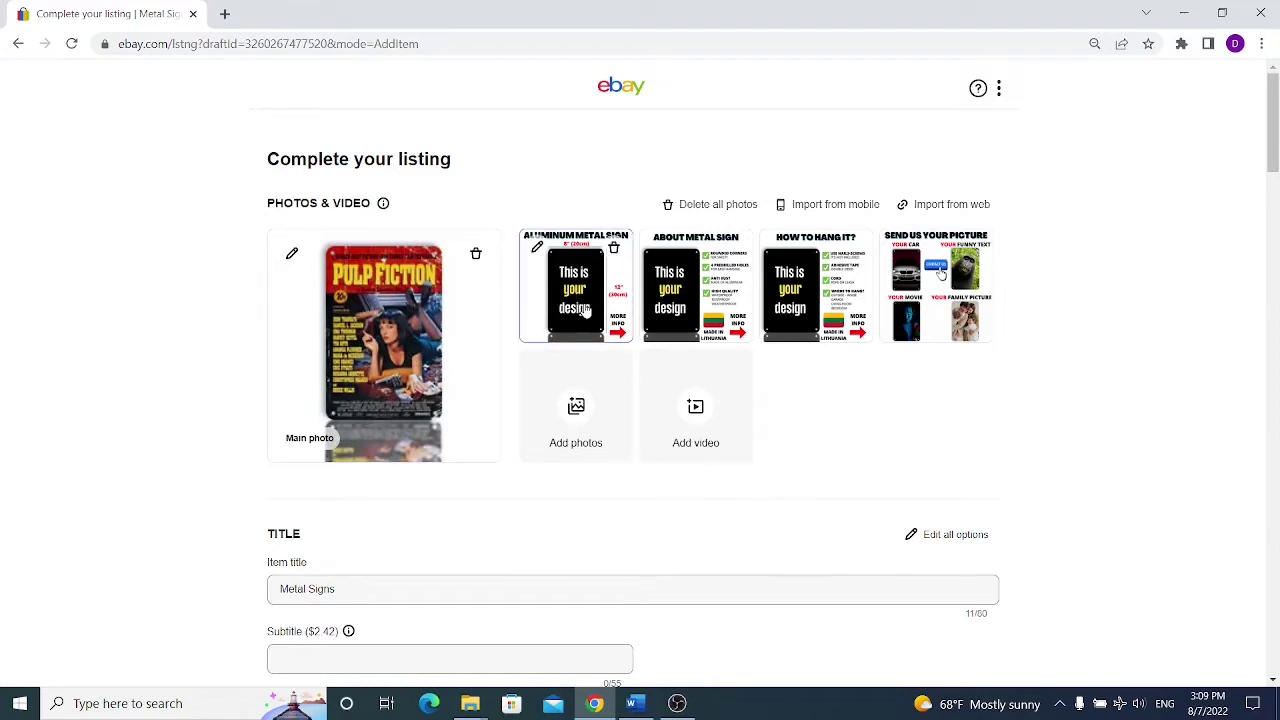
Review each aluminum metal sign photo in the editor, skipping background removal, then close it
click(576, 302)
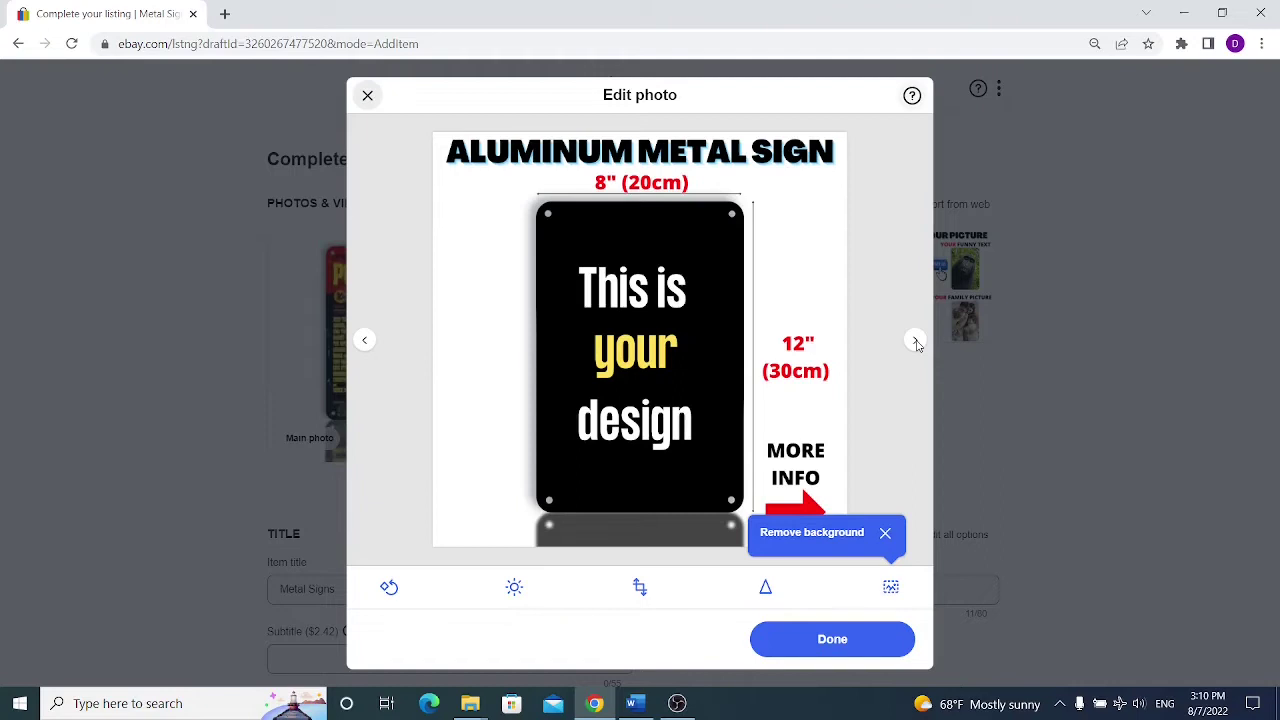
click(885, 533)
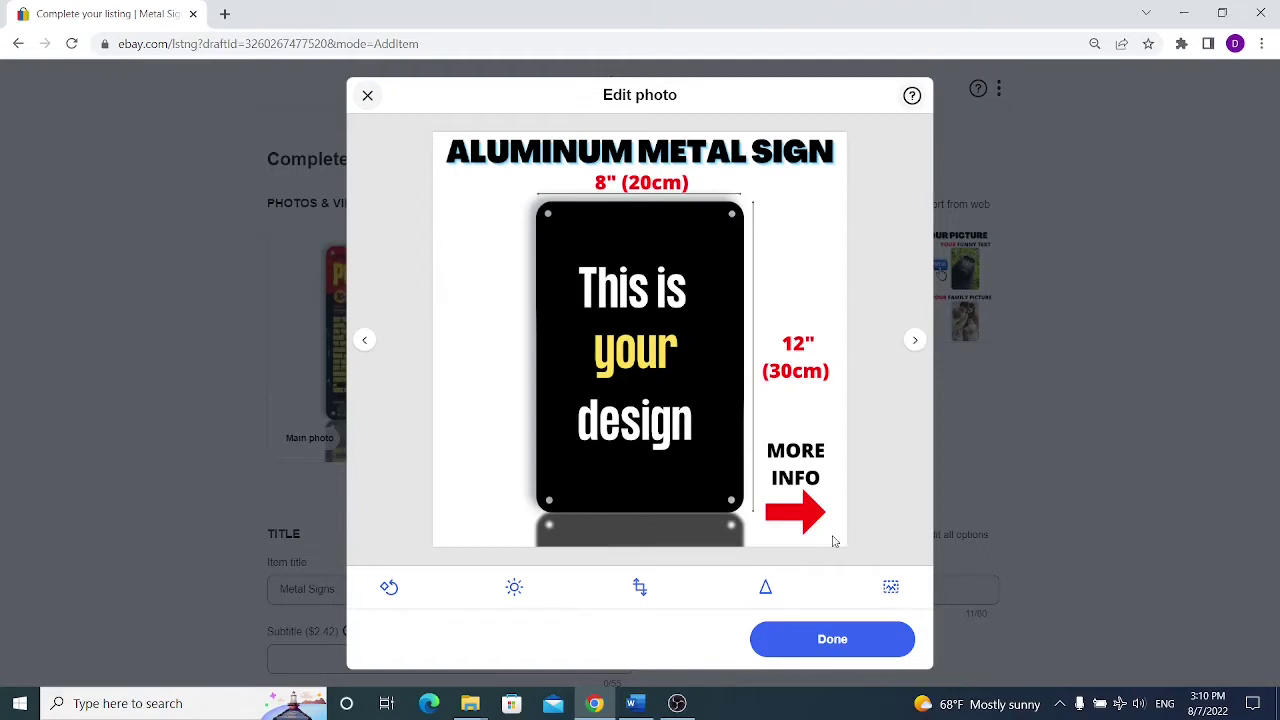
click(915, 342)
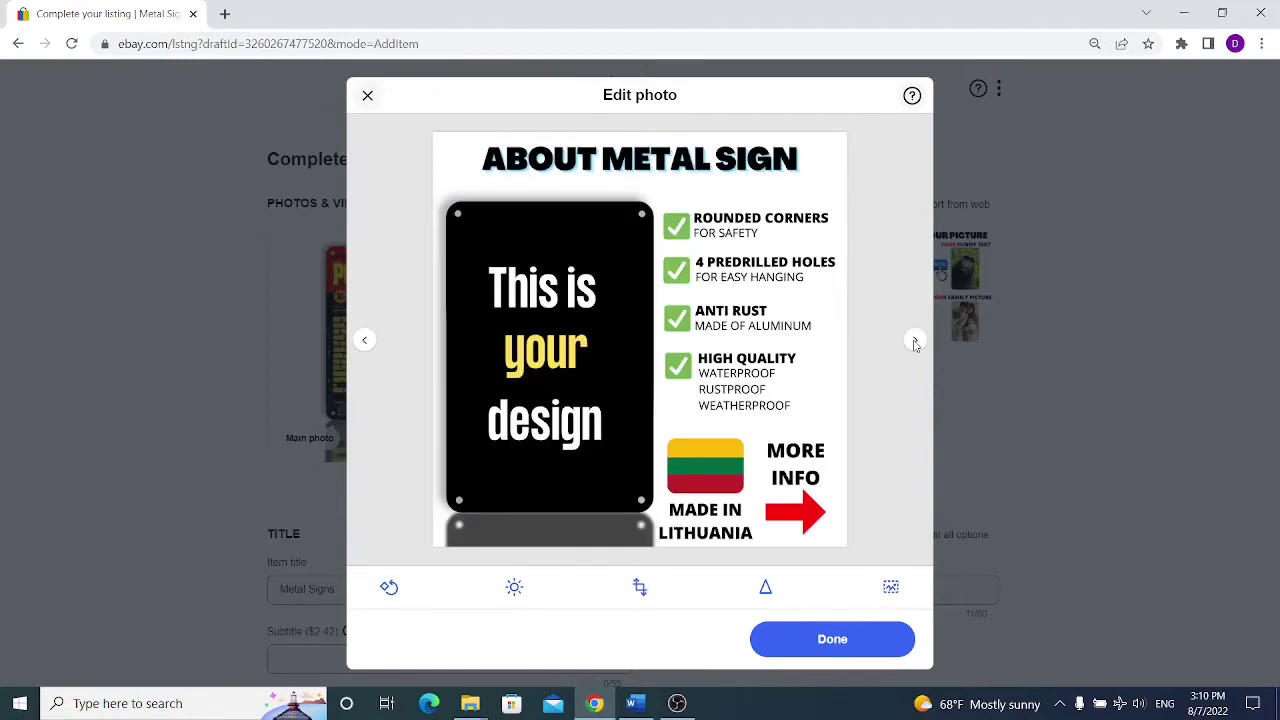
click(915, 342)
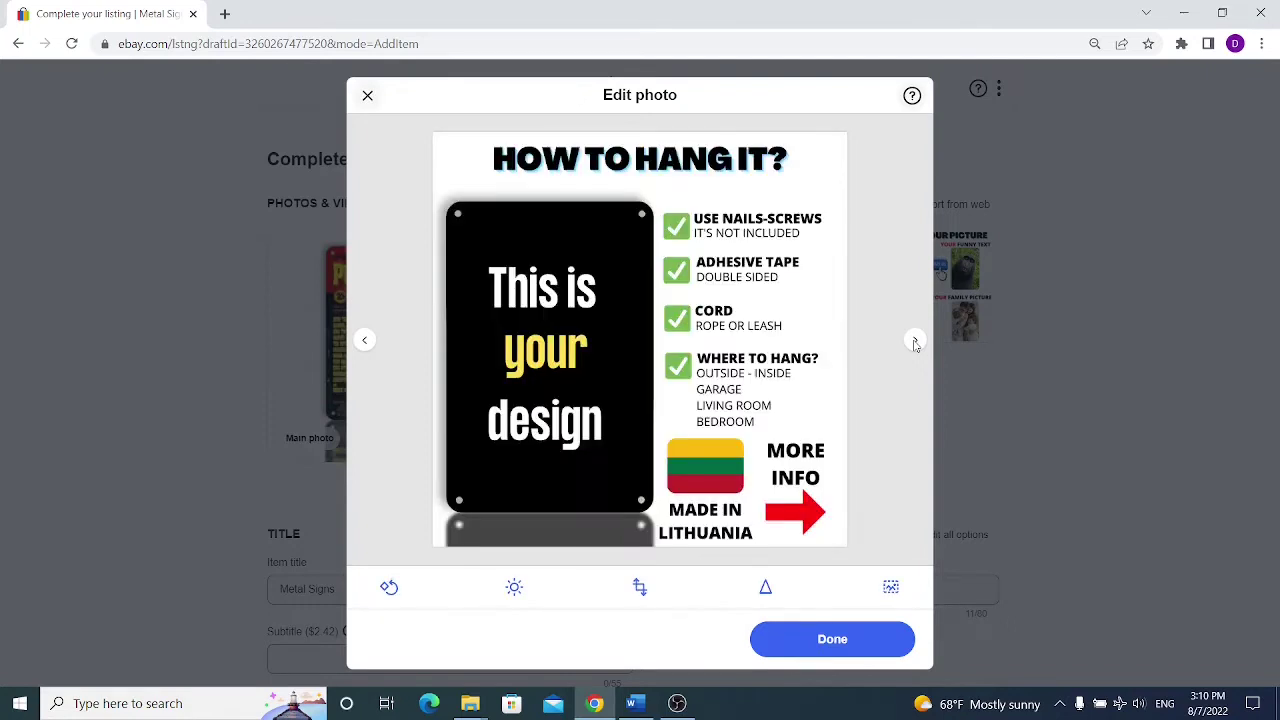
click(915, 342)
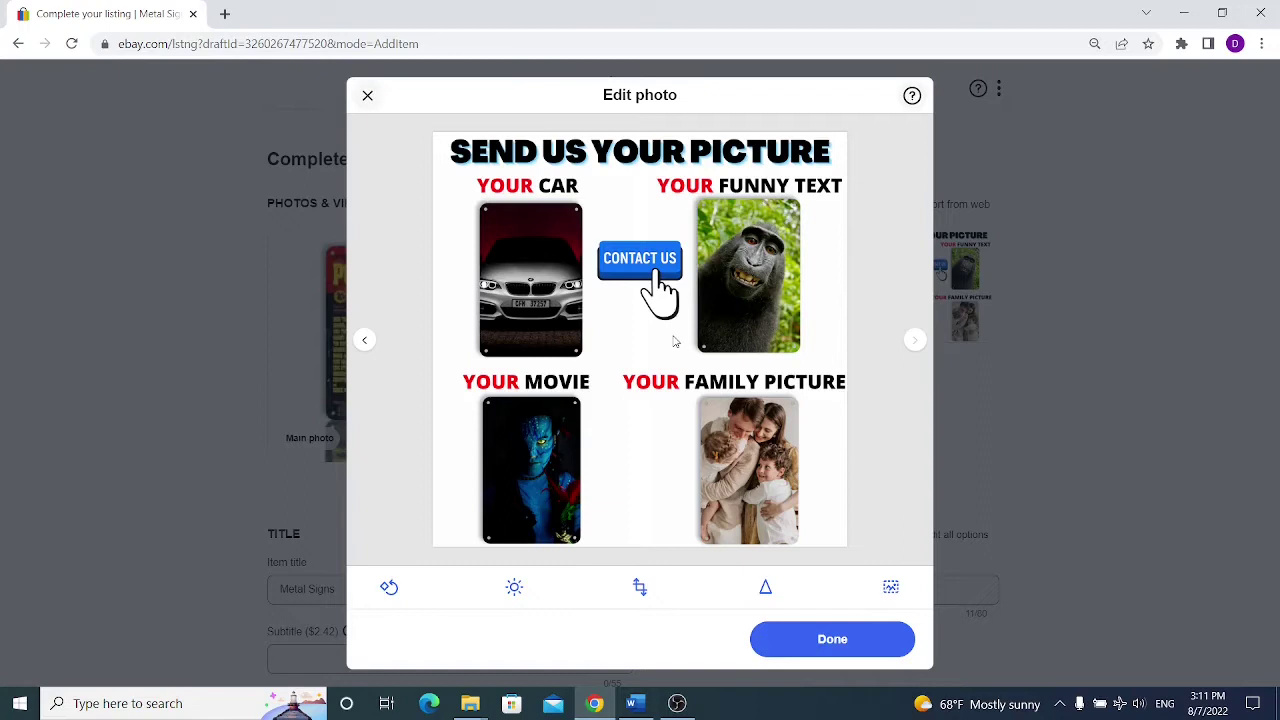
key(Escape)
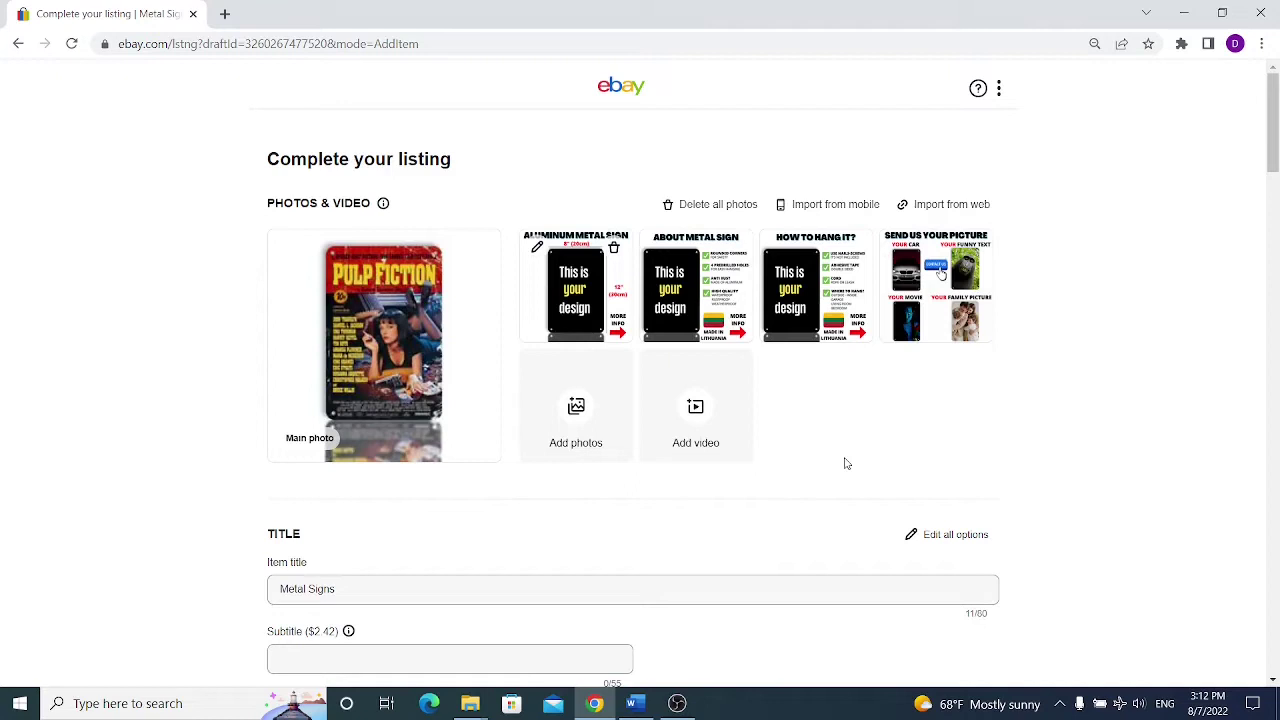
Retitle the item 'Pulp Fiction Aluminum Metal Sign Plate Plaque Tablet Home Decor Classic Movie'
scroll(845, 463, down, 3)
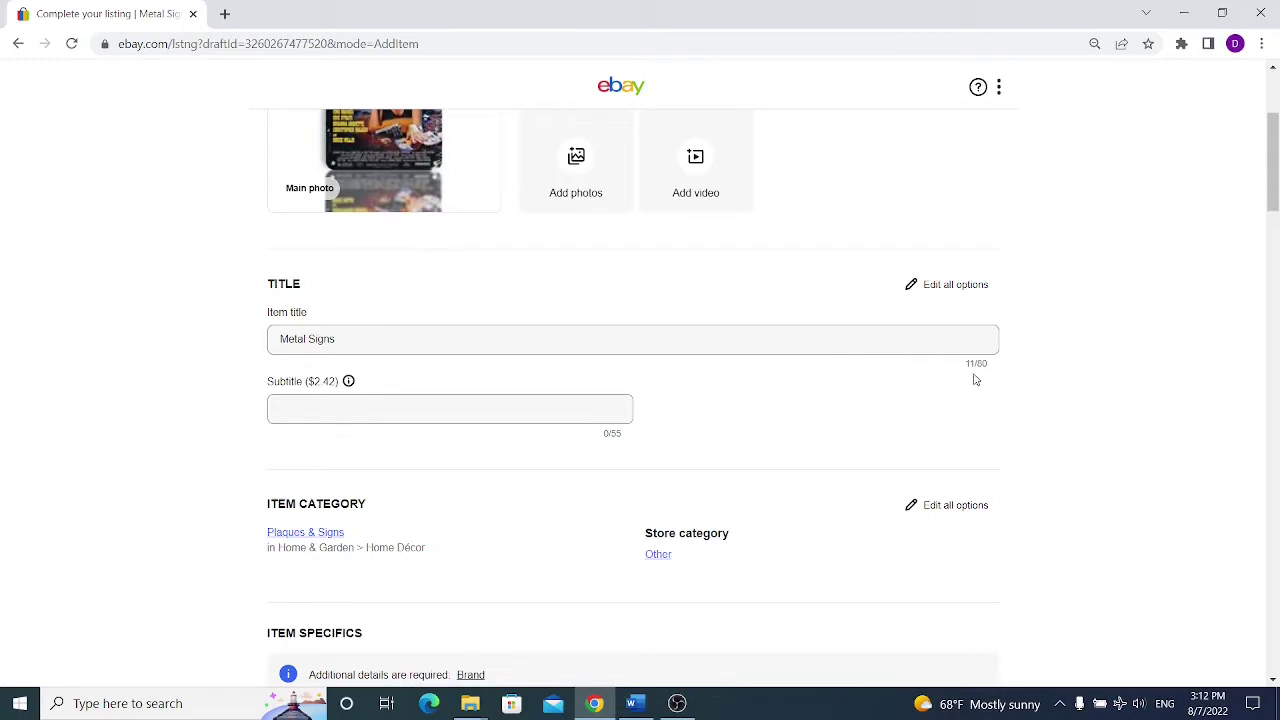
drag(990, 370, 965, 364)
scroll(430, 362, up, 2)
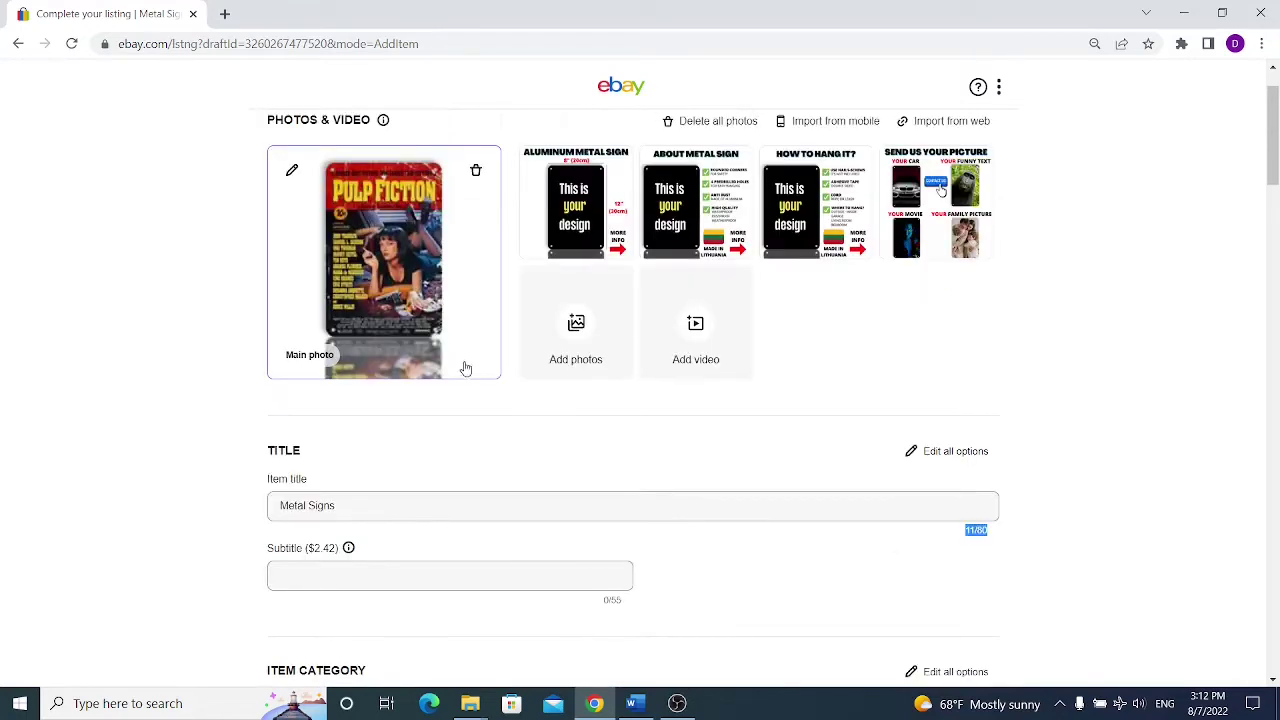
drag(345, 505, 76, 504)
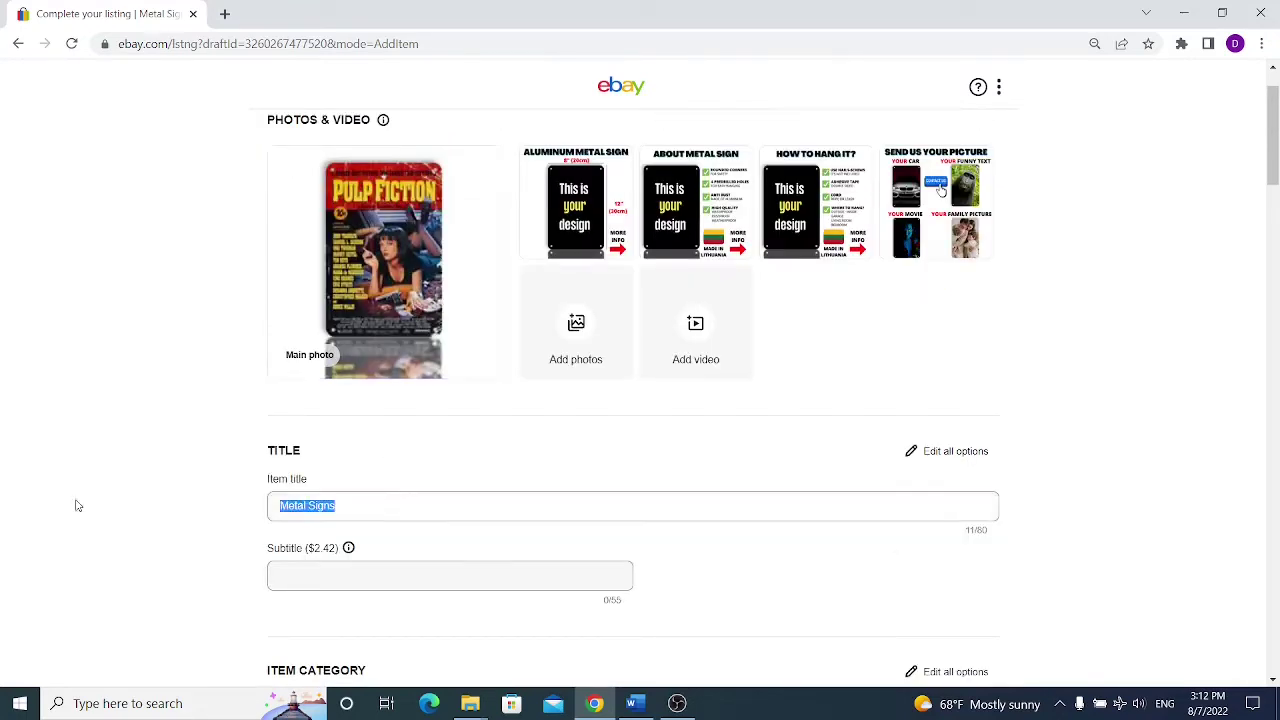
text(Pulp Fiction Aluminum)
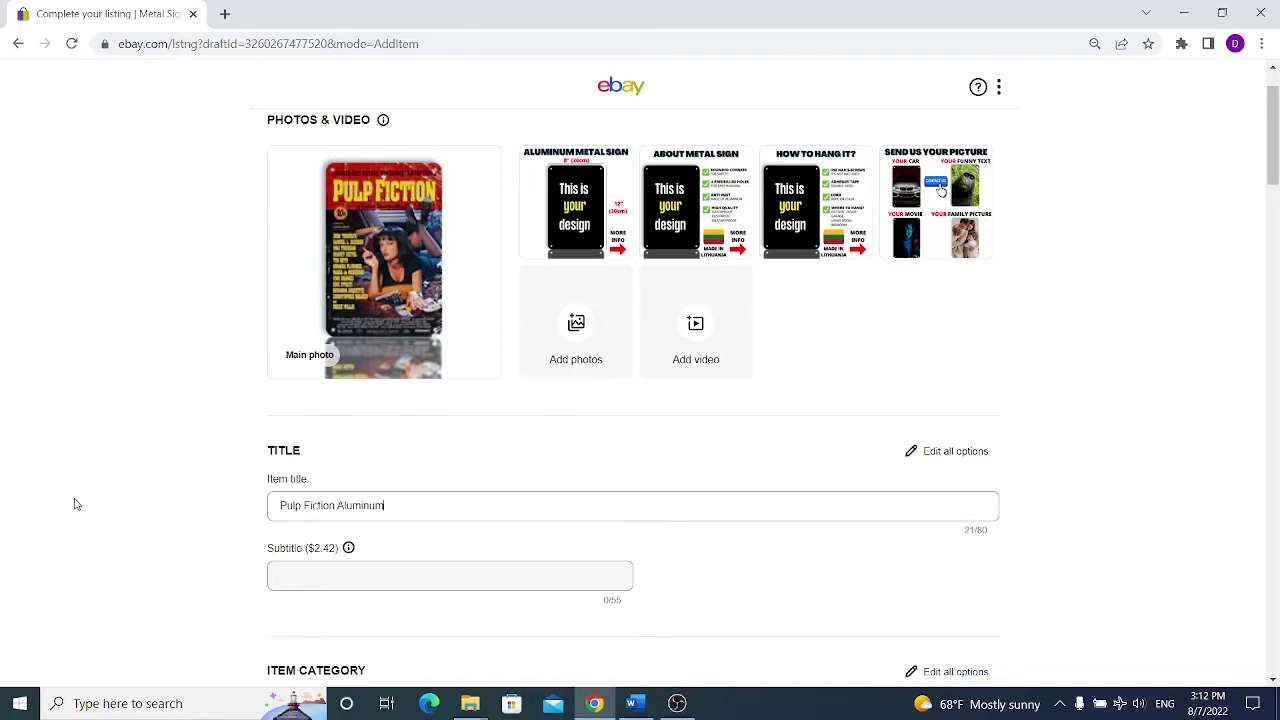
text( Metal Sign)
text(Plate Plaque Tab)
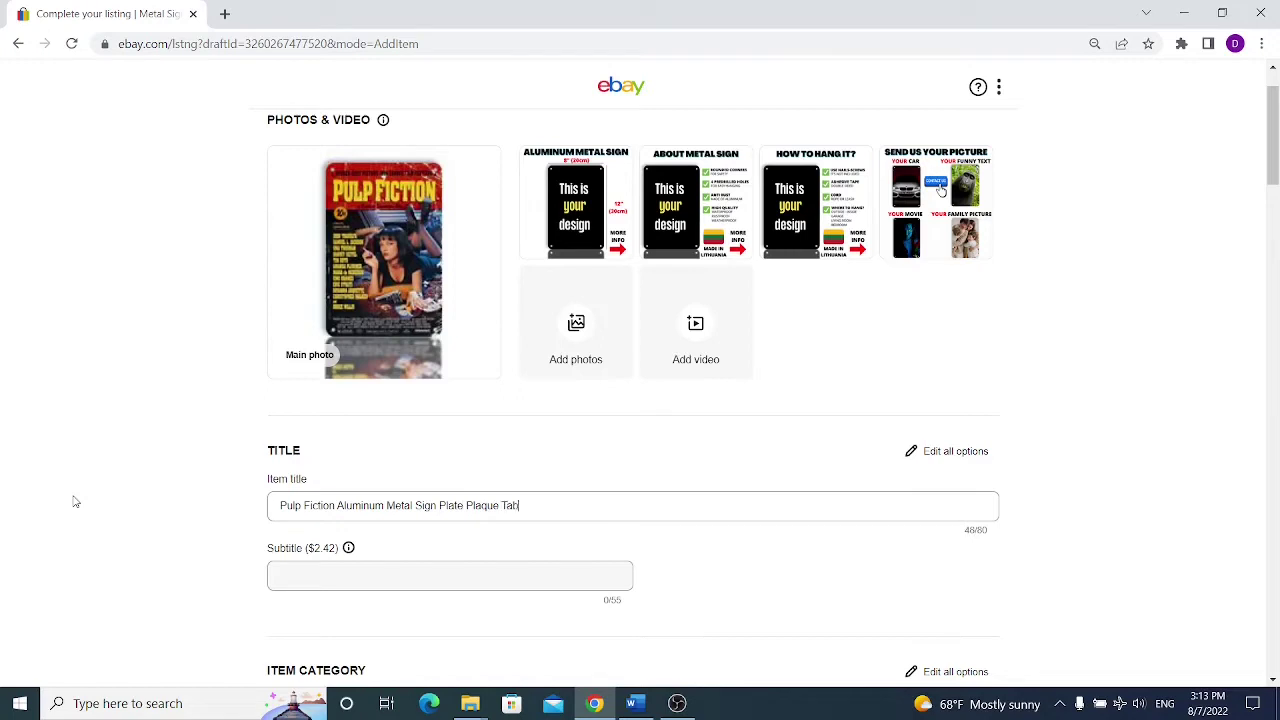
text(let Home Decor Classic Movie)
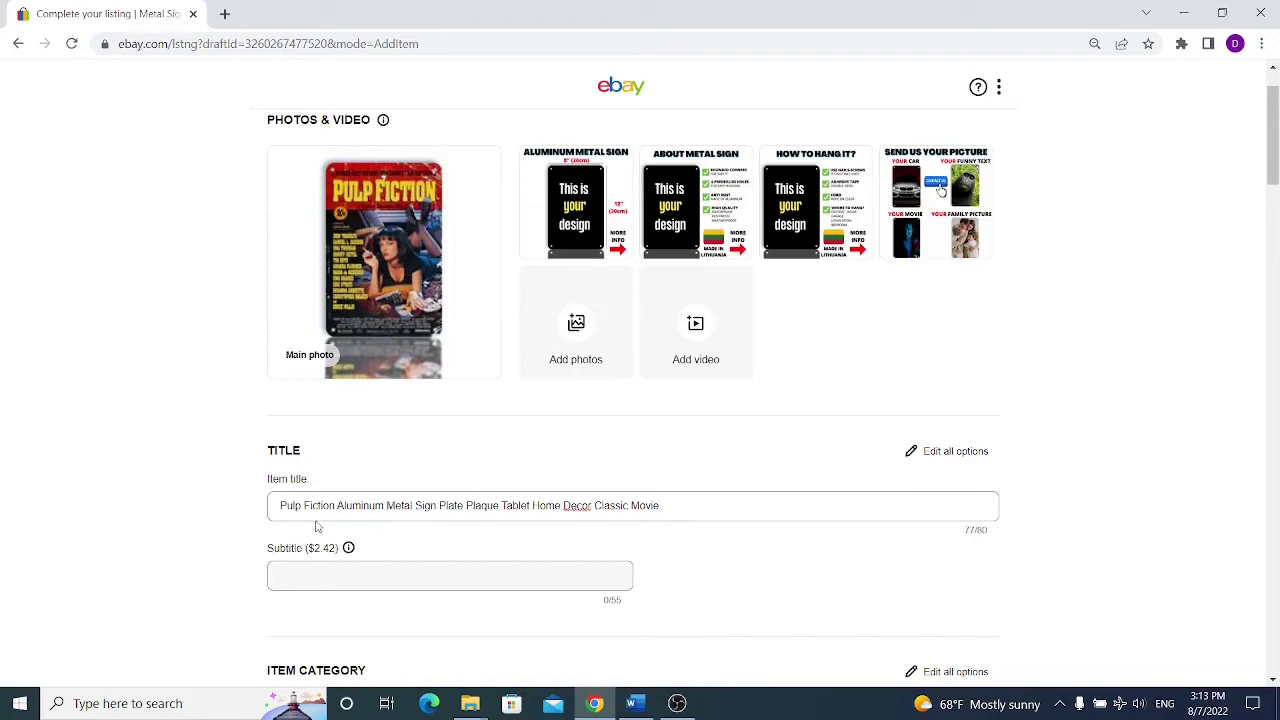
drag(280, 506, 336, 506)
drag(338, 506, 441, 498)
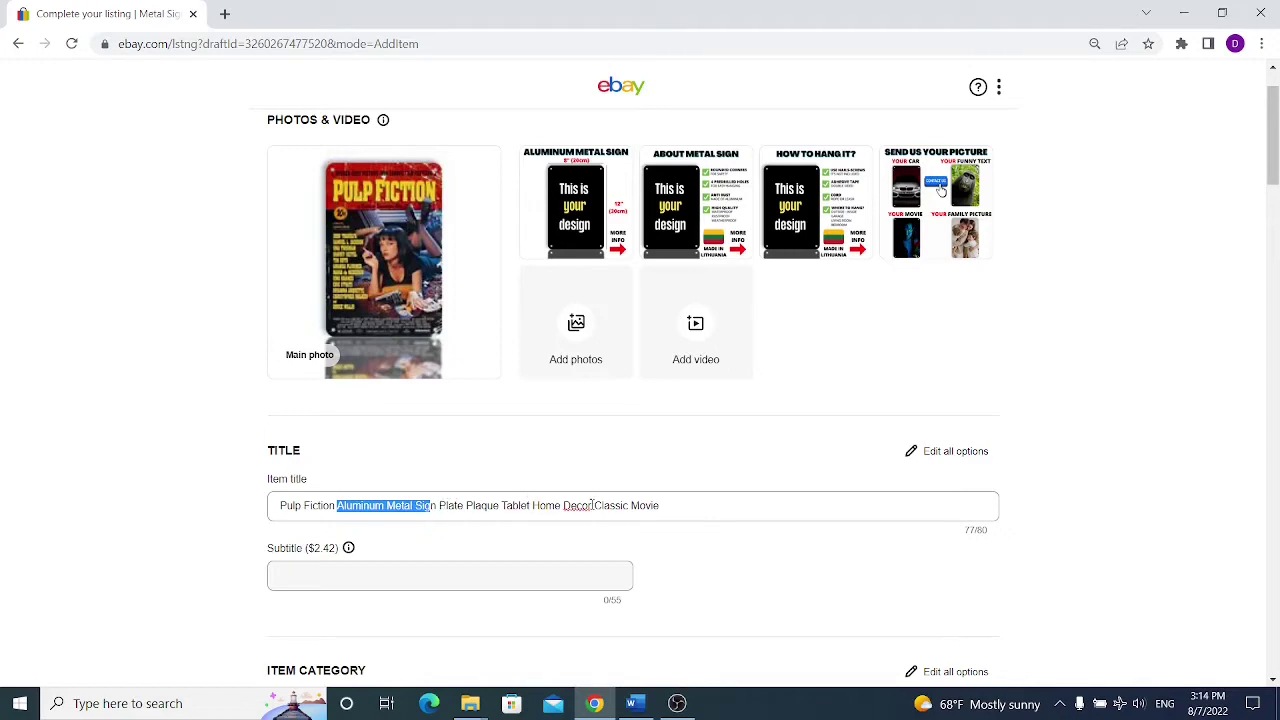
scroll(331, 403, down, 2)
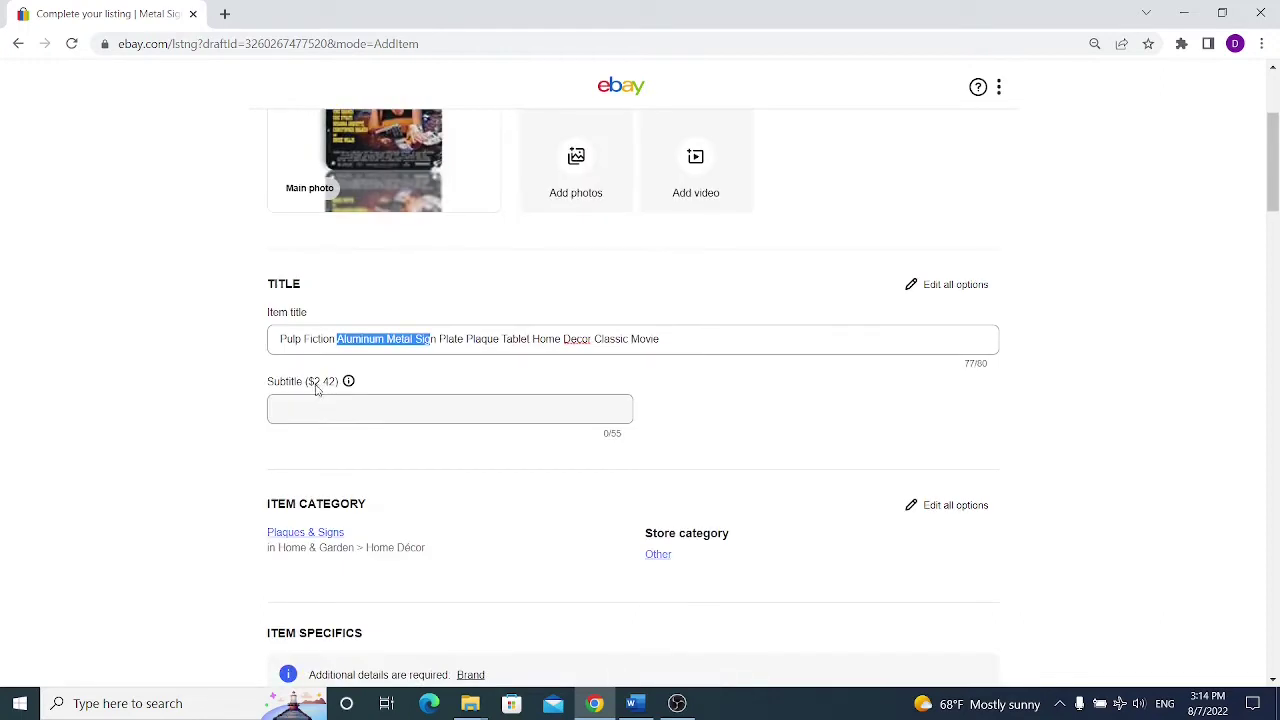
click(318, 388)
drag(313, 382, 339, 383)
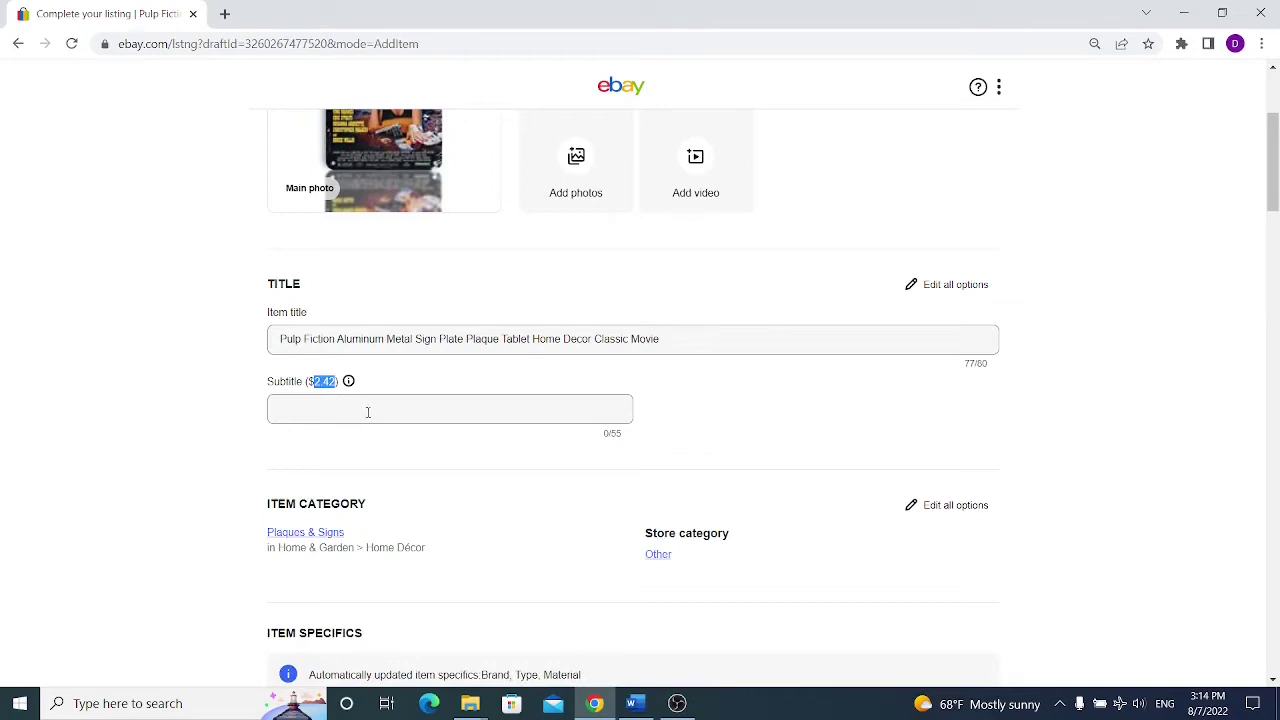
click(328, 385)
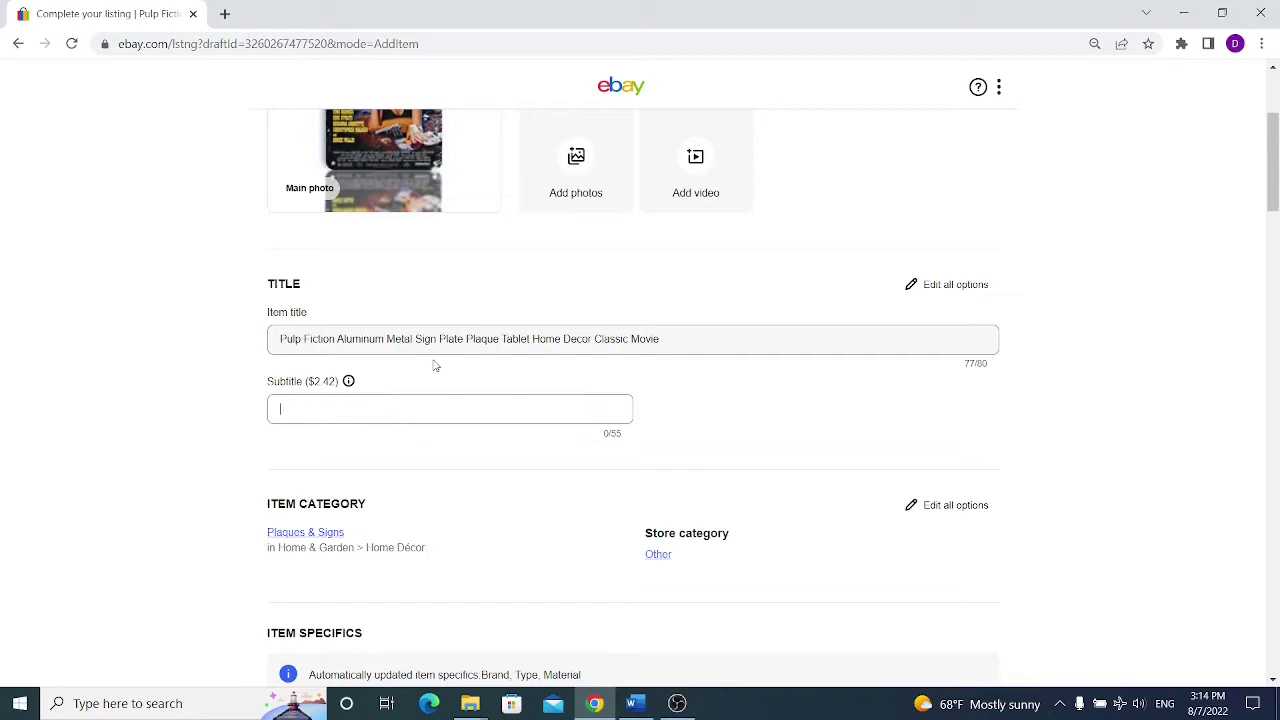
scroll(314, 366, down, 2)
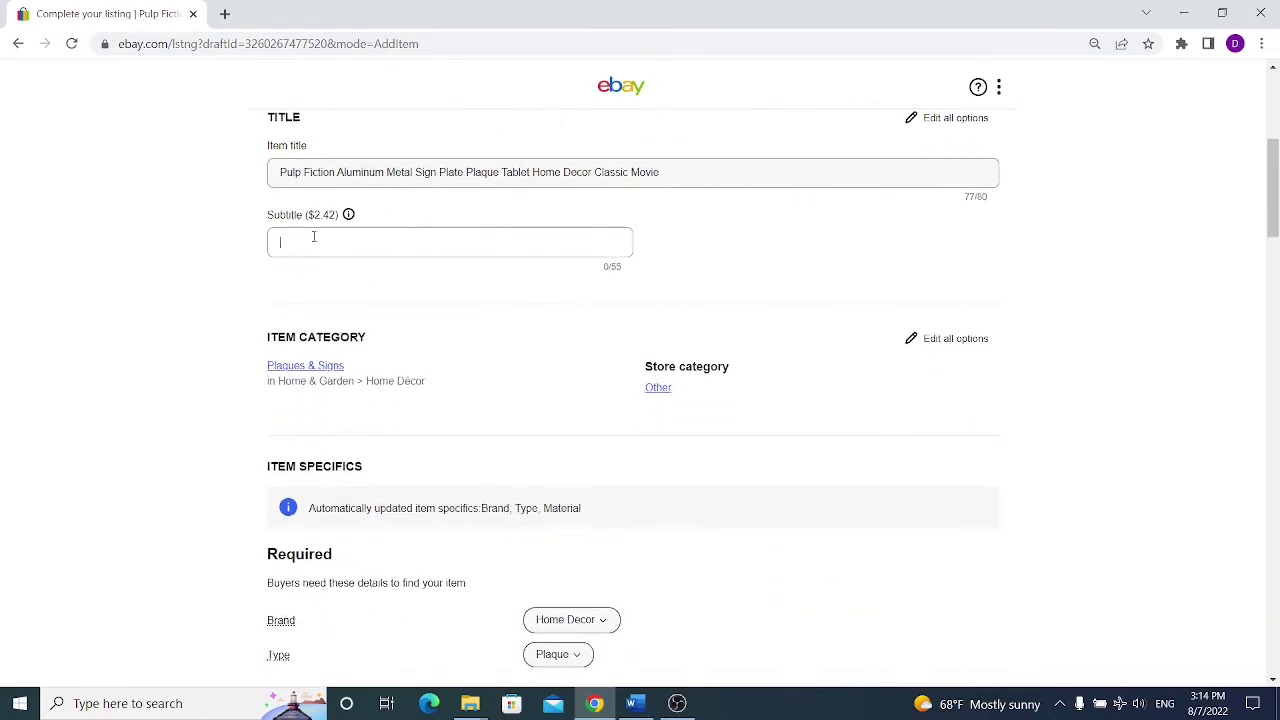
scroll(313, 237, down, 1)
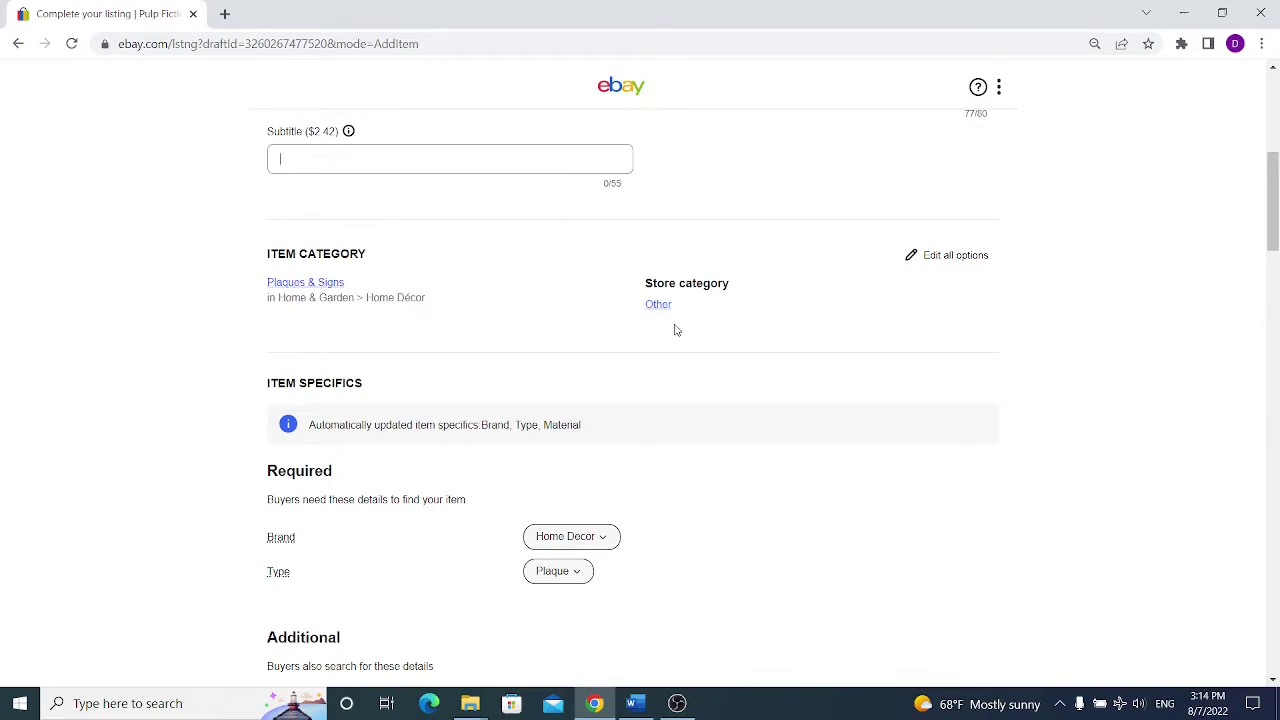
drag(652, 284, 721, 285)
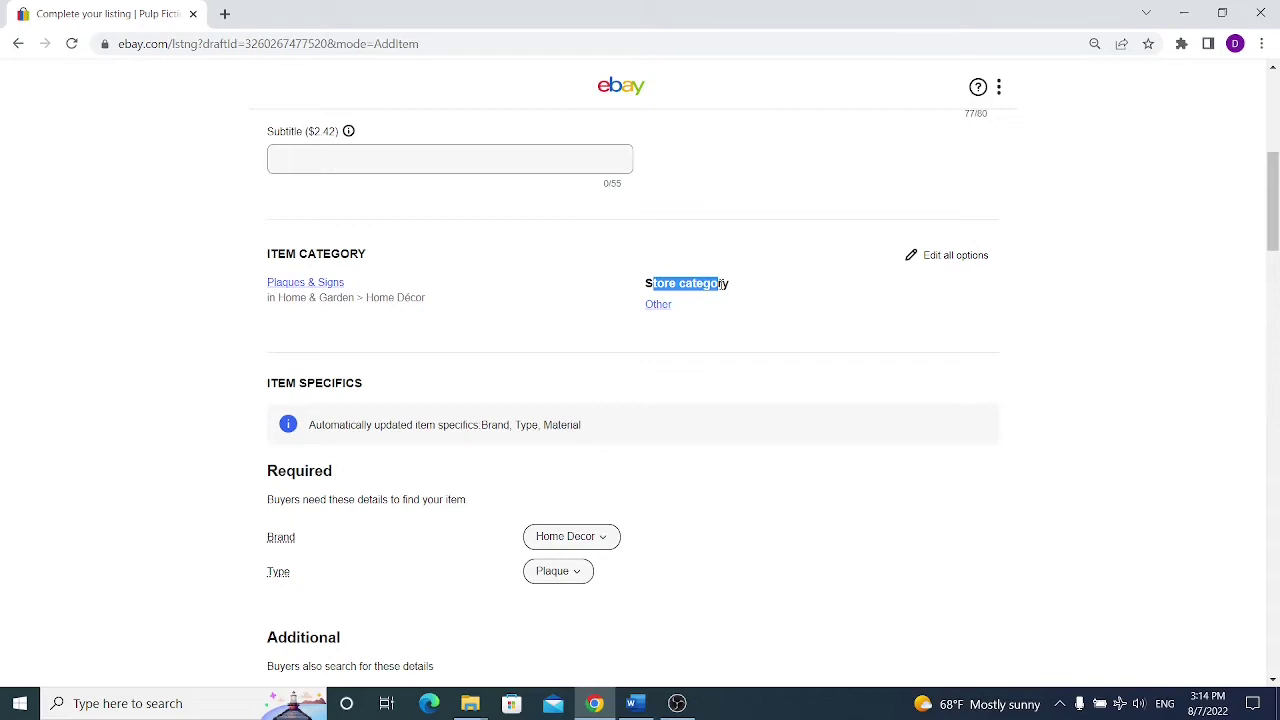
click(721, 284)
Set the Brand item specific to Unbranded instead of Home Decor
scroll(717, 262, down, 3)
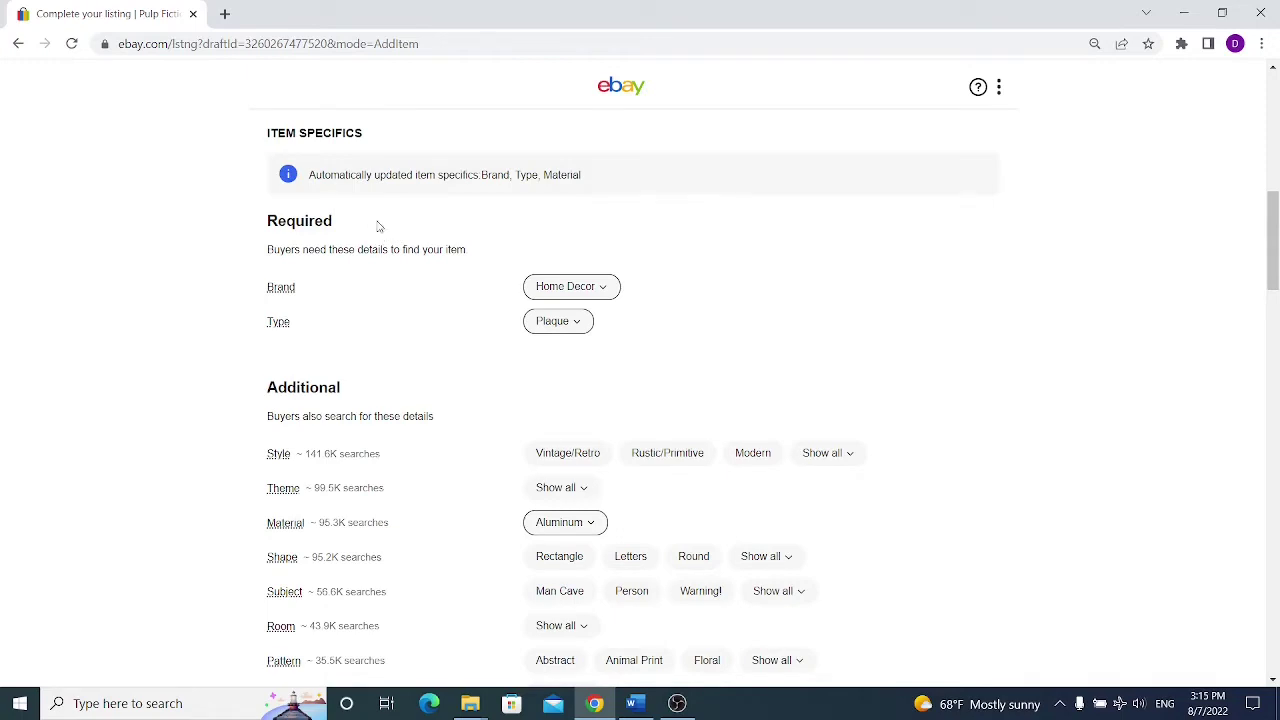
scroll(482, 235, down, 1)
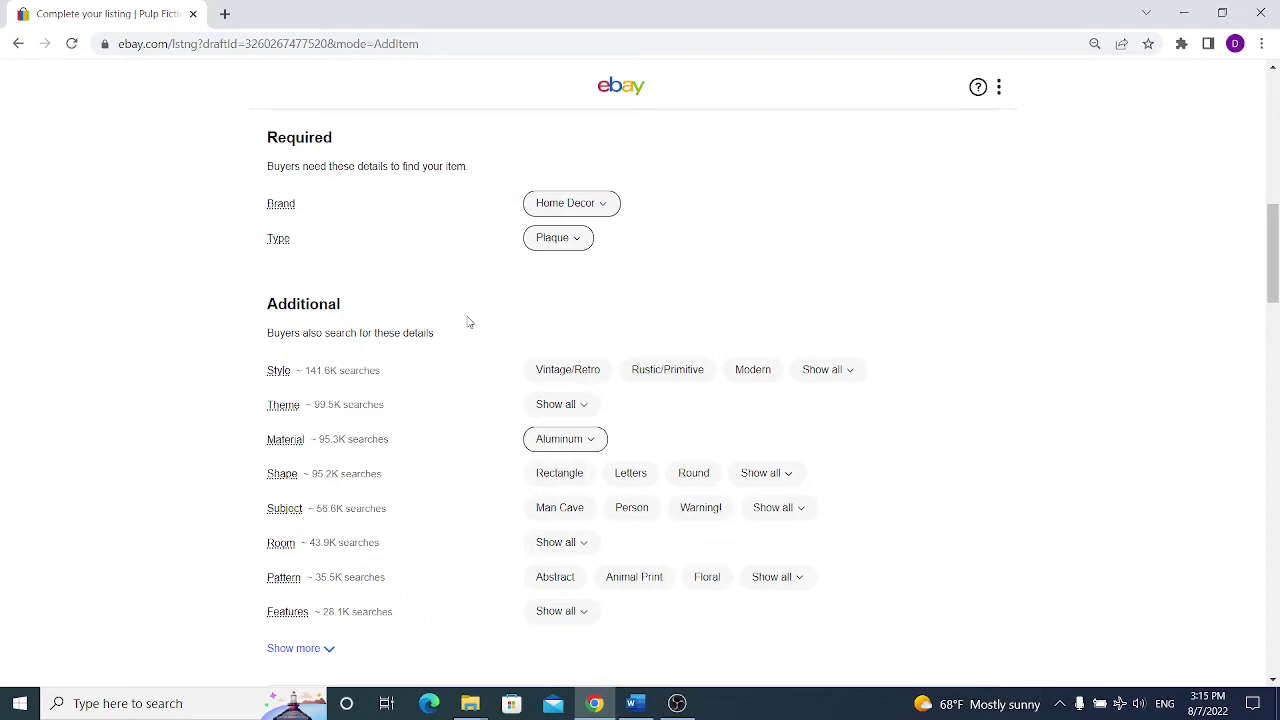
click(601, 205)
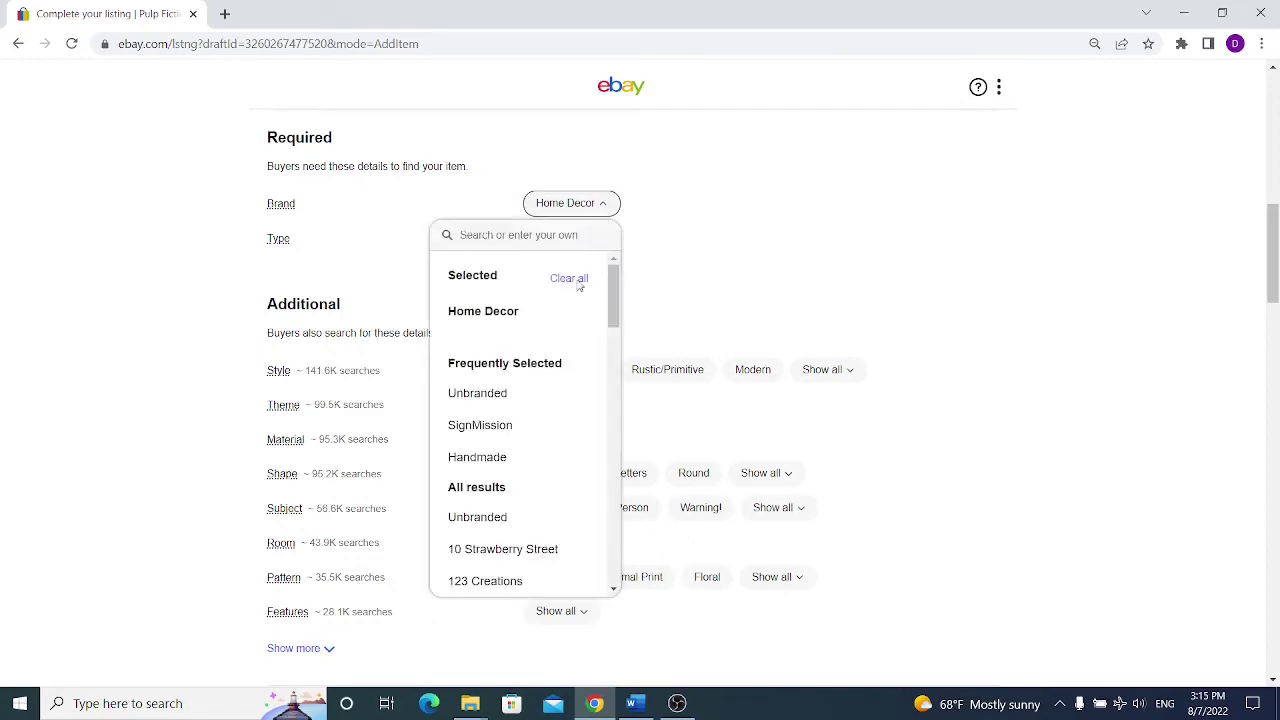
click(508, 394)
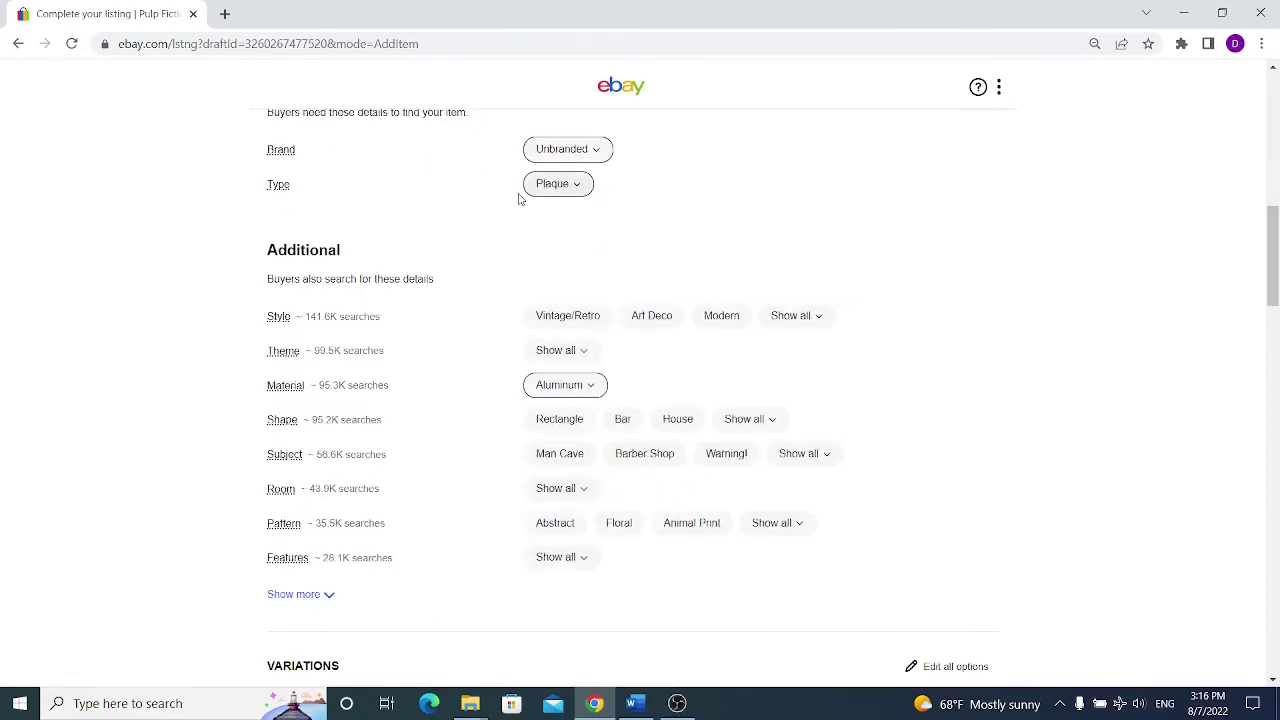
scroll(554, 206, down, 1)
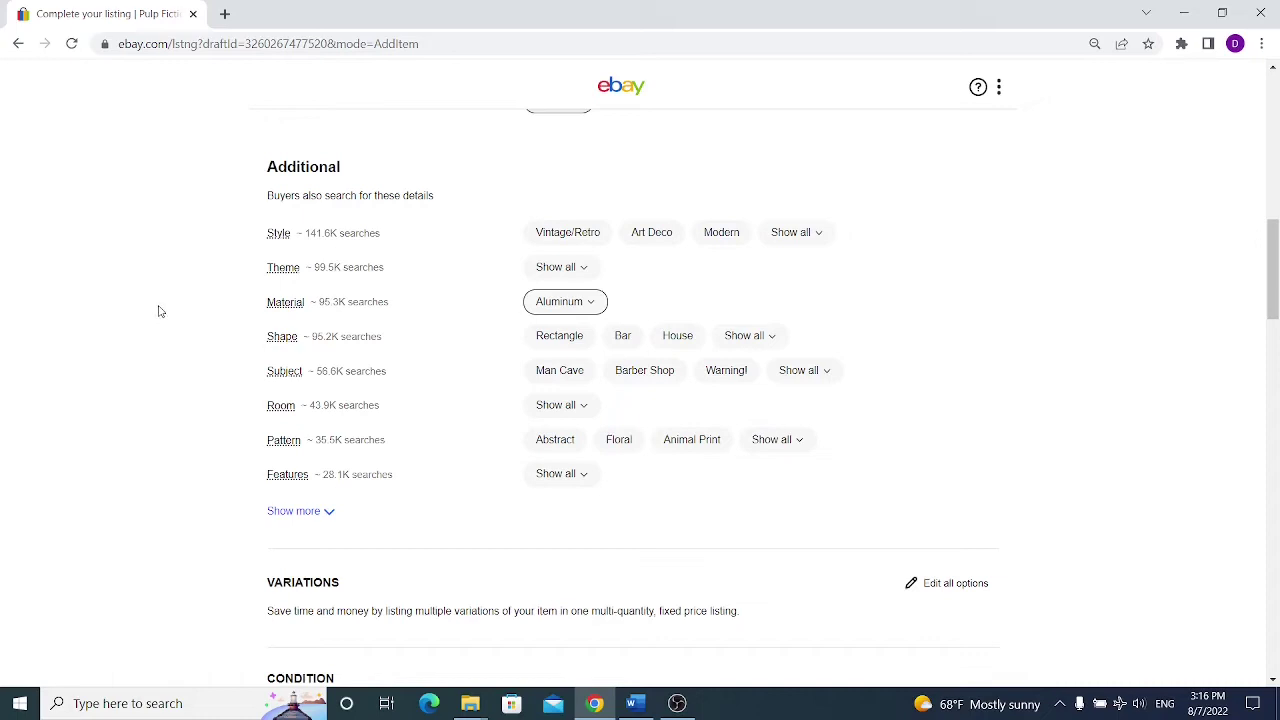
Add 'Movies' as a custom value for the Theme item specific
click(379, 274)
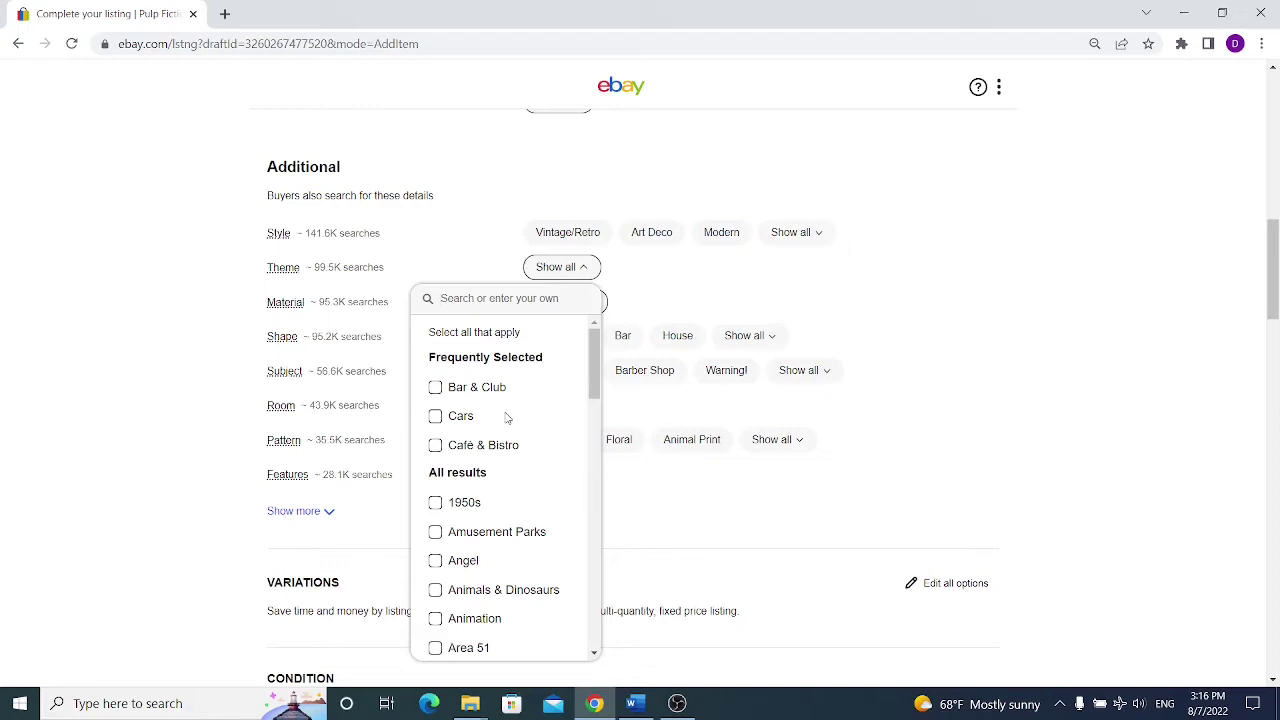
scroll(507, 440, down, 10)
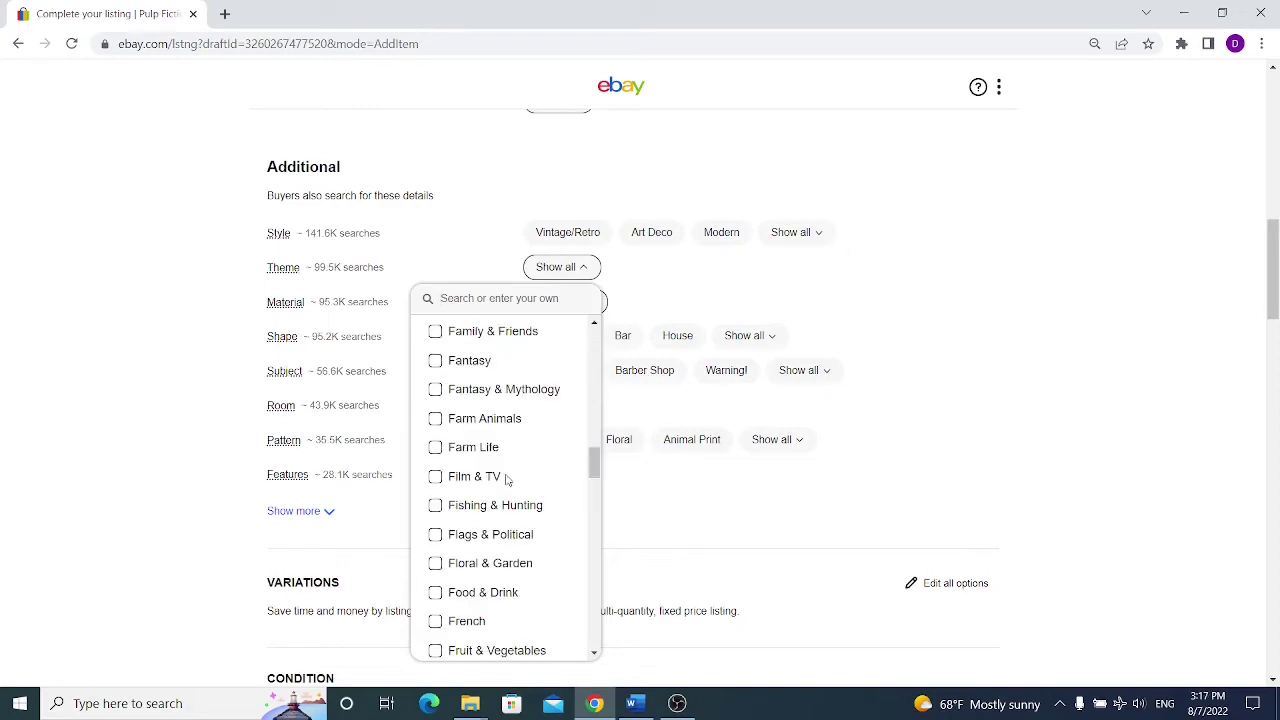
scroll(512, 477, up, 3)
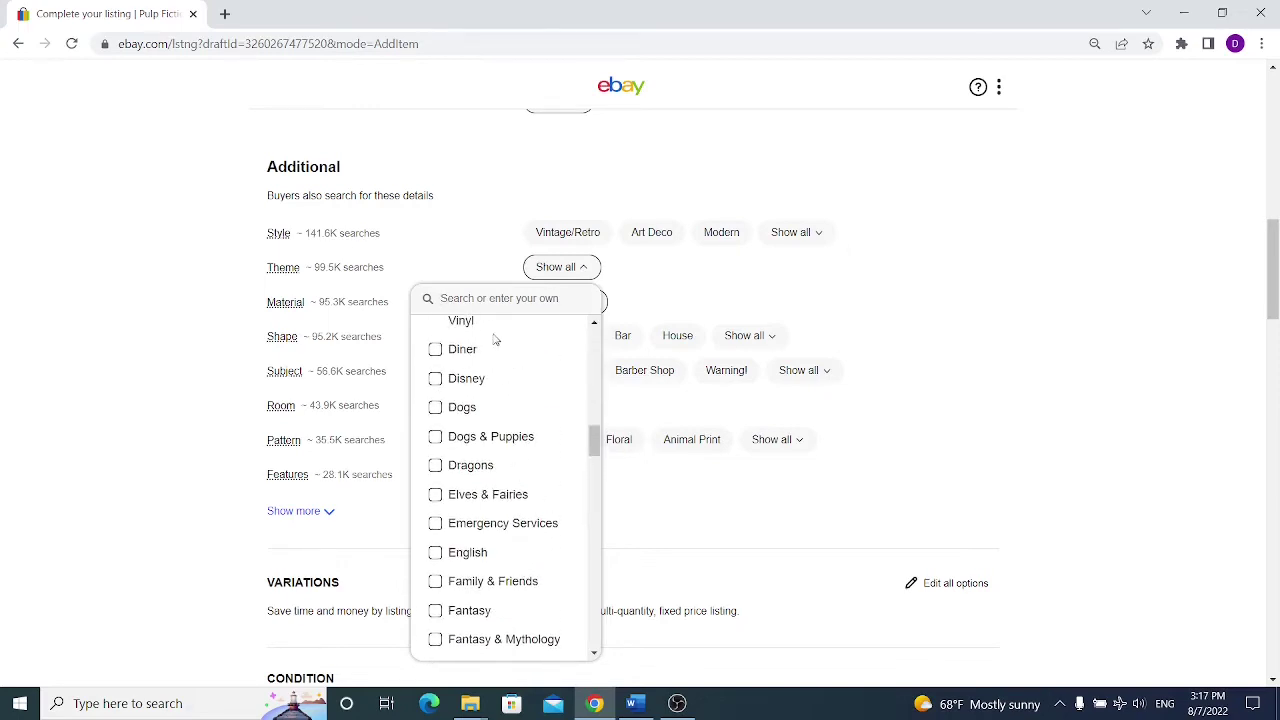
click(502, 300)
text(Movies)
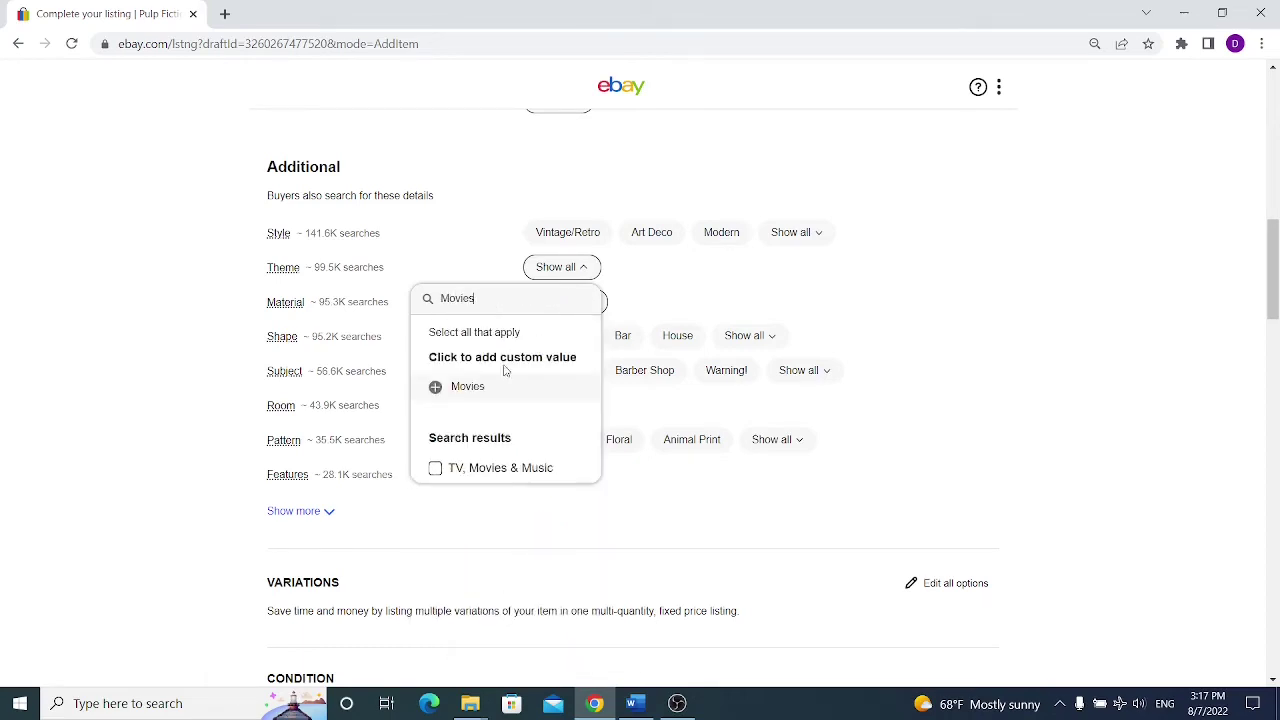
click(472, 386)
click(203, 351)
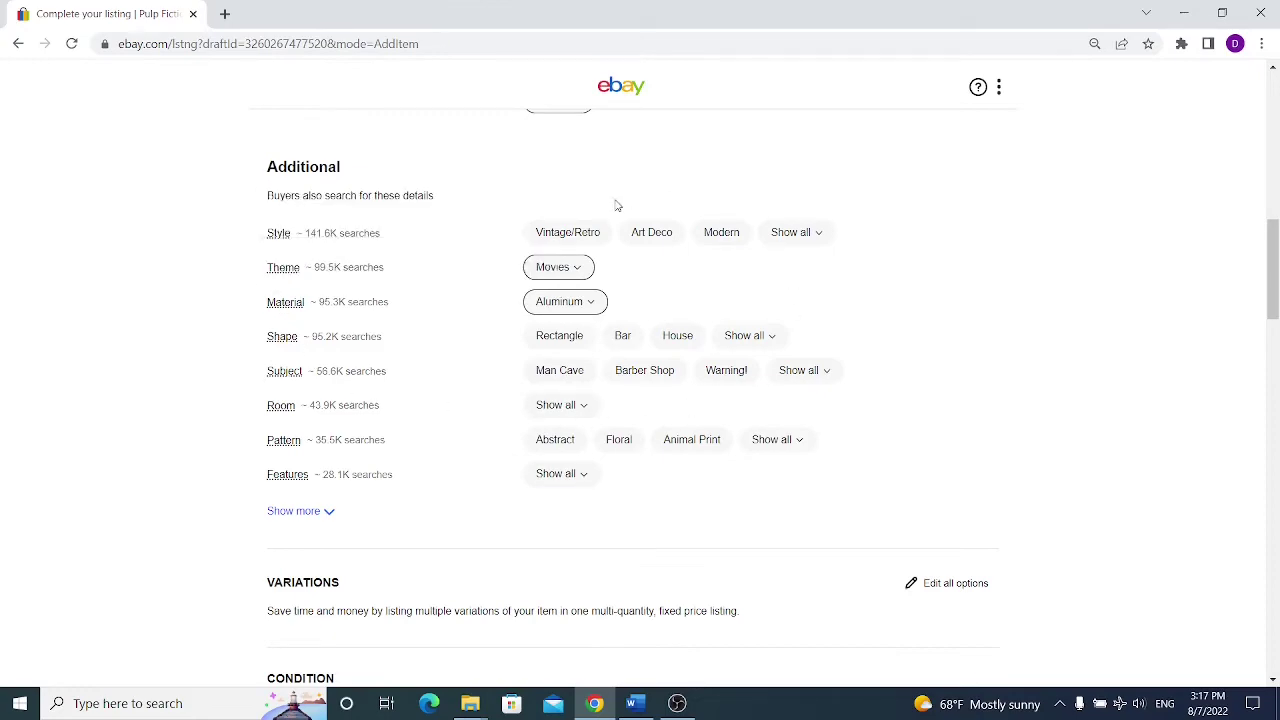
scroll(551, 217, down, 4)
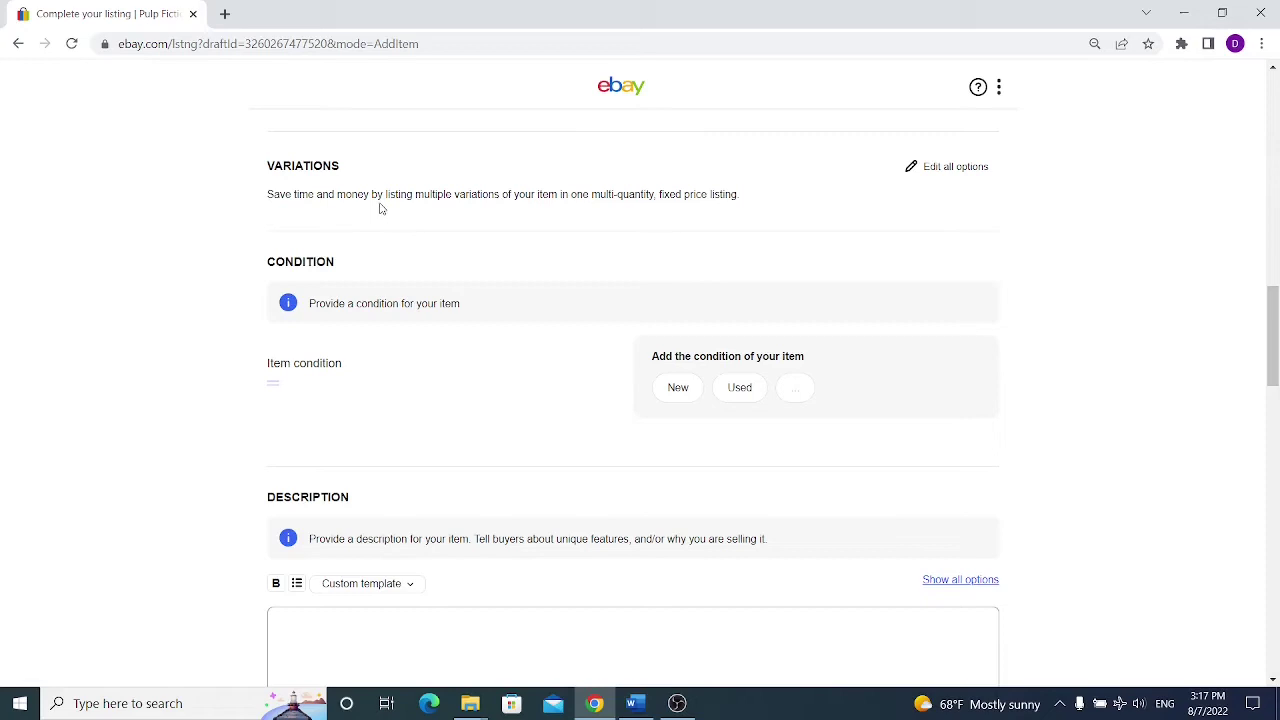
Choose New as the item condition, reviewing the condition options before closing them
scroll(370, 210, down, 1)
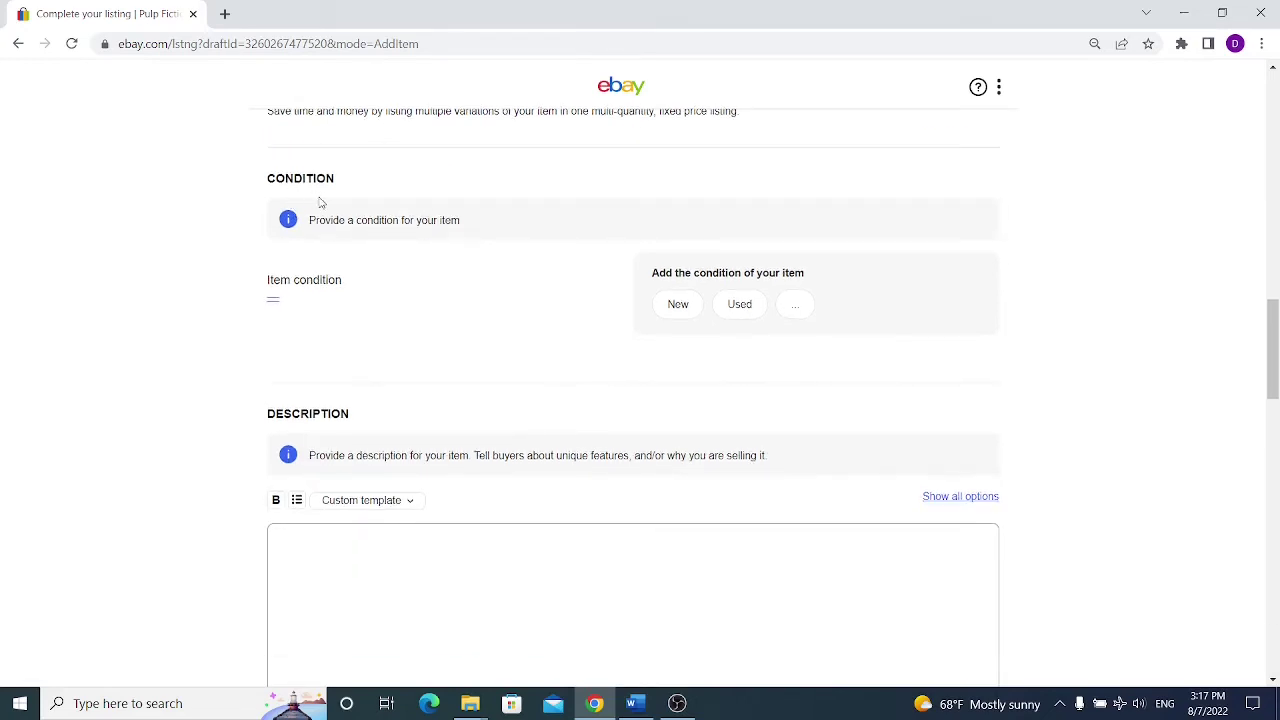
click(666, 306)
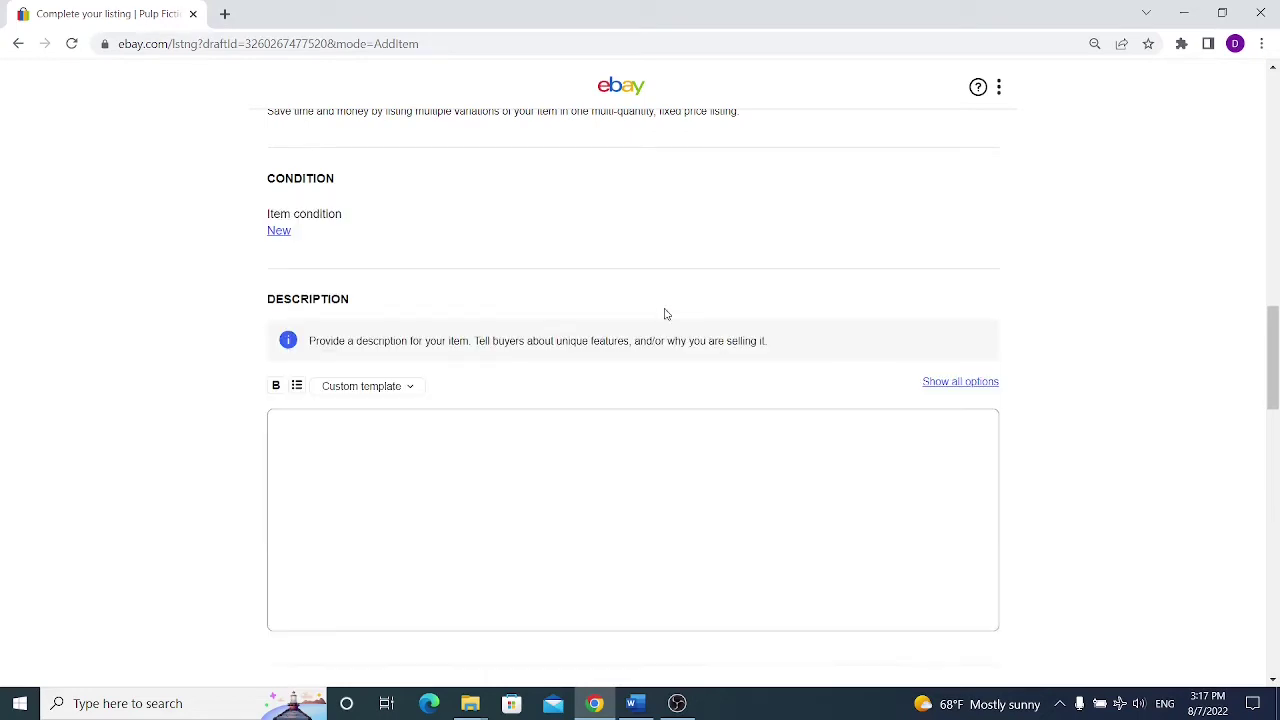
click(281, 232)
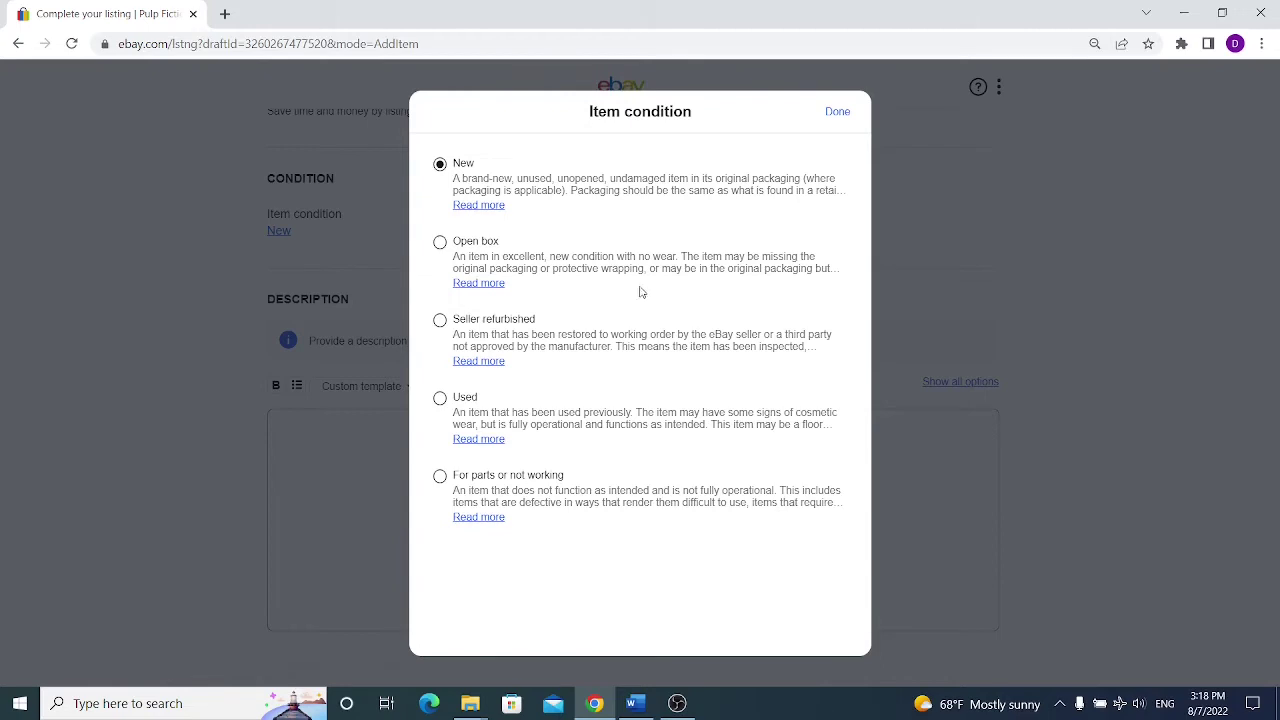
click(234, 266)
scroll(237, 270, down, 2)
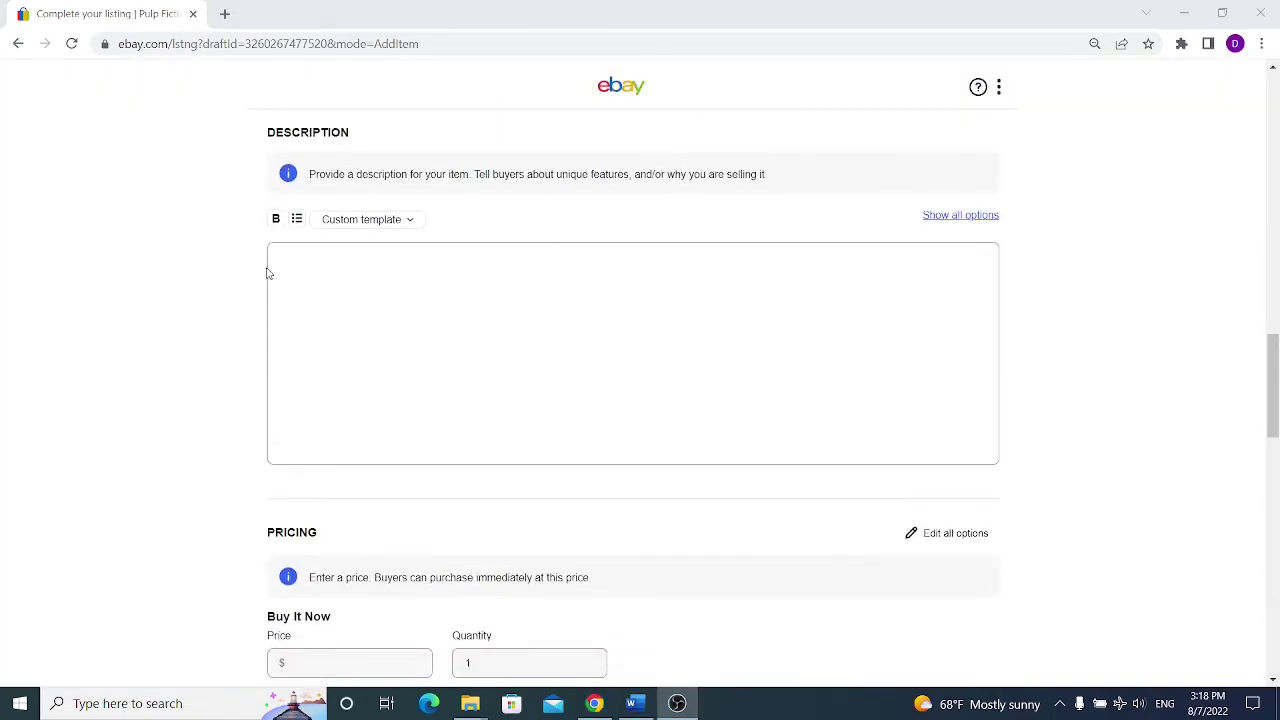
Copy the full item title into the Description box and make it bold
click(272, 275)
scroll(460, 302, up, 15)
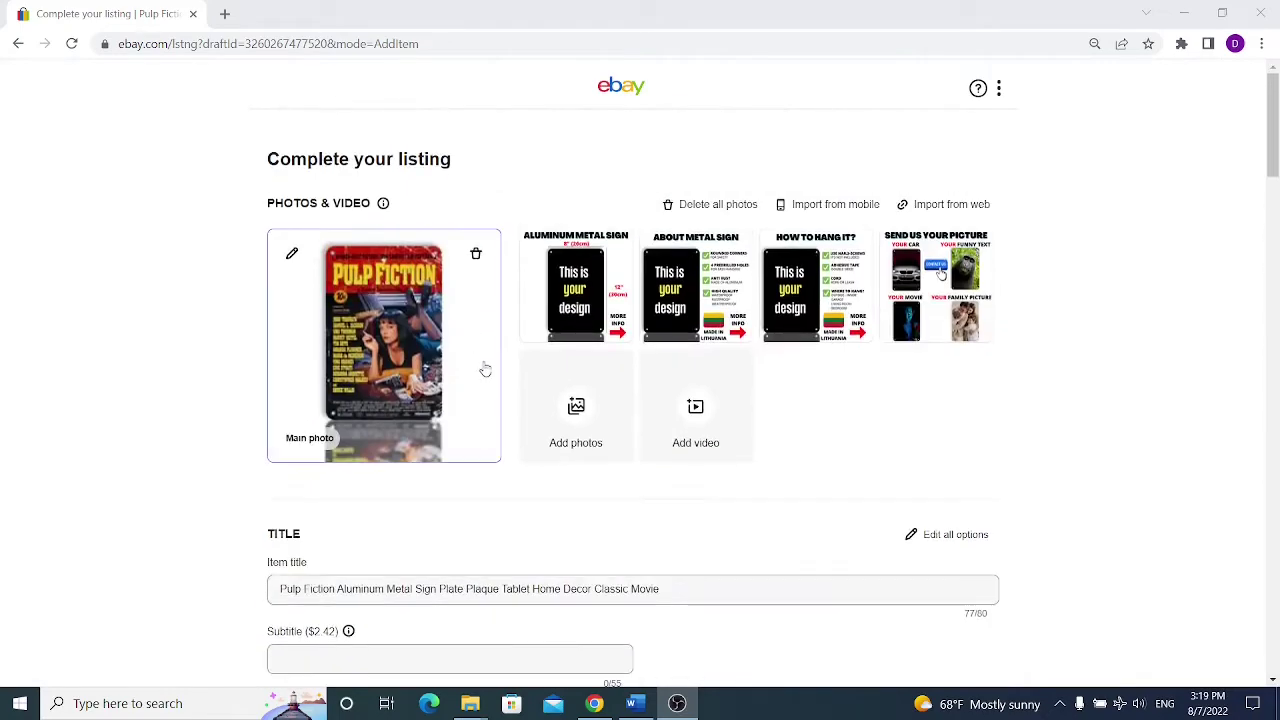
triple_click(470, 589)
key(ctrl+c)
scroll(471, 451, down, 15)
click(391, 271)
key(ctrl+v)
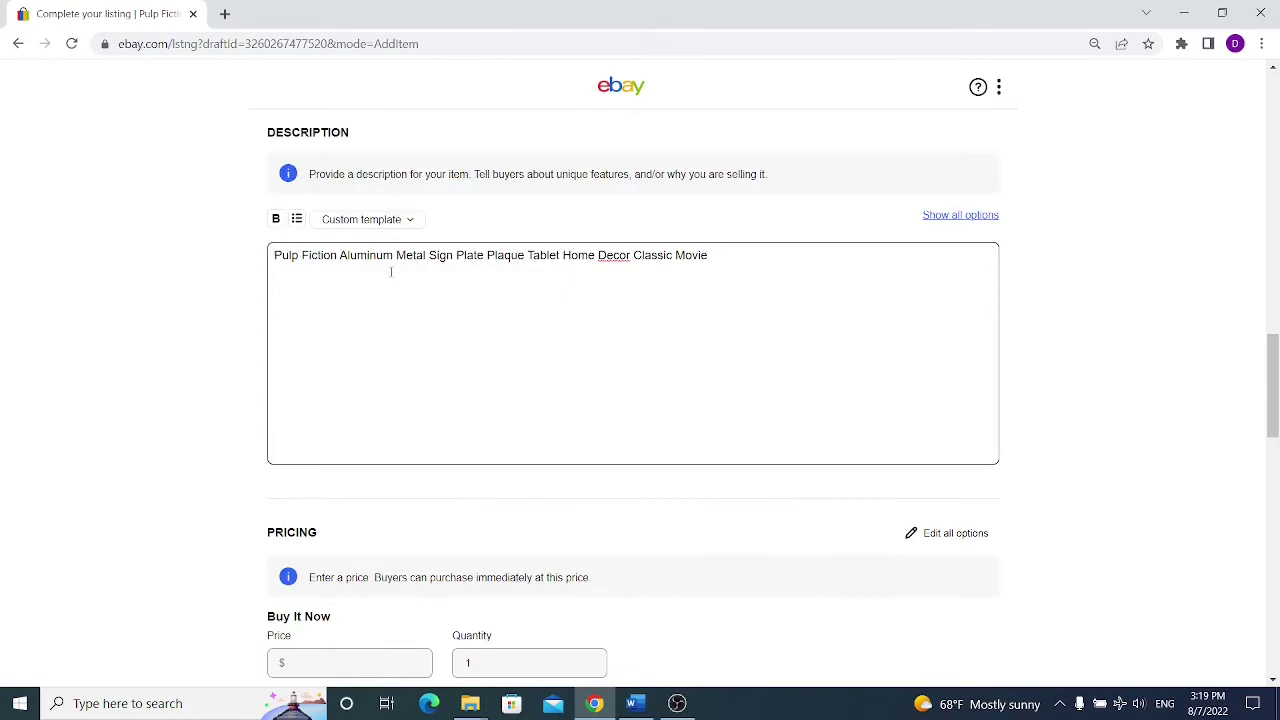
key(ctrl+a)
key(ctrl+c)
click(276, 221)
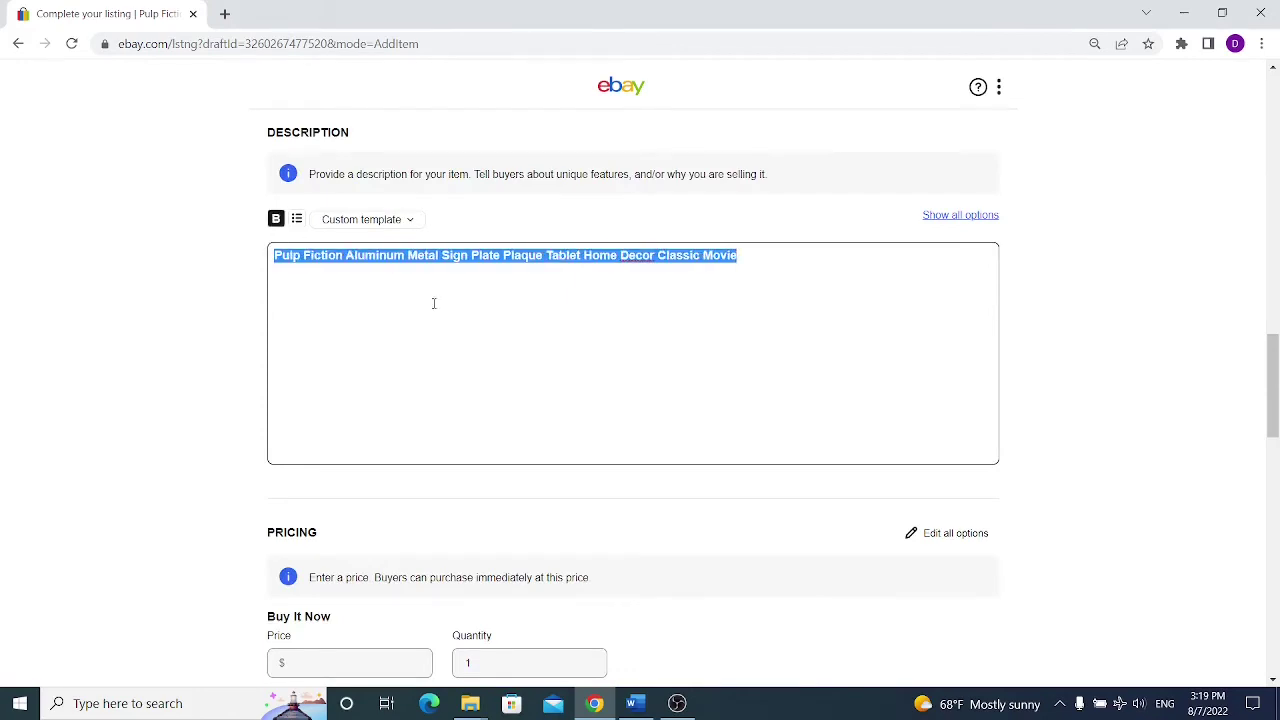
click(744, 254)
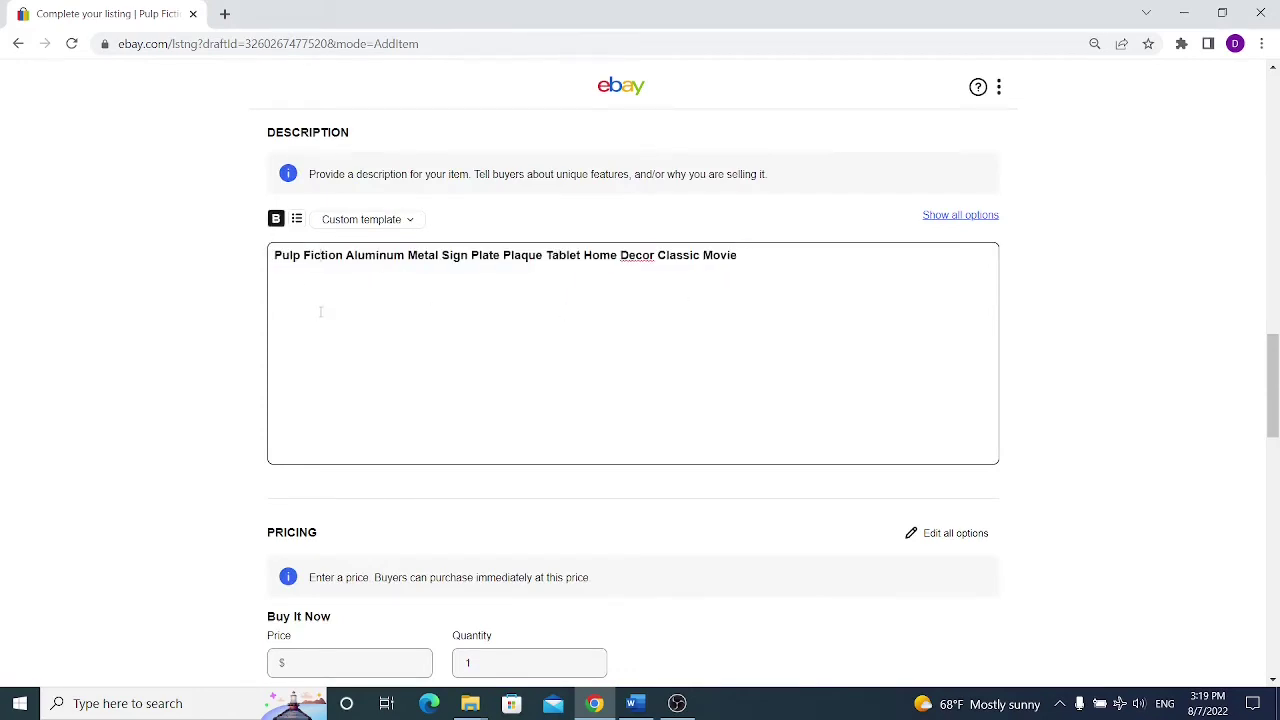
Browse the listing photos from sign size to send-your-picture, then show the saved description templates
scroll(440, 314, up, 20)
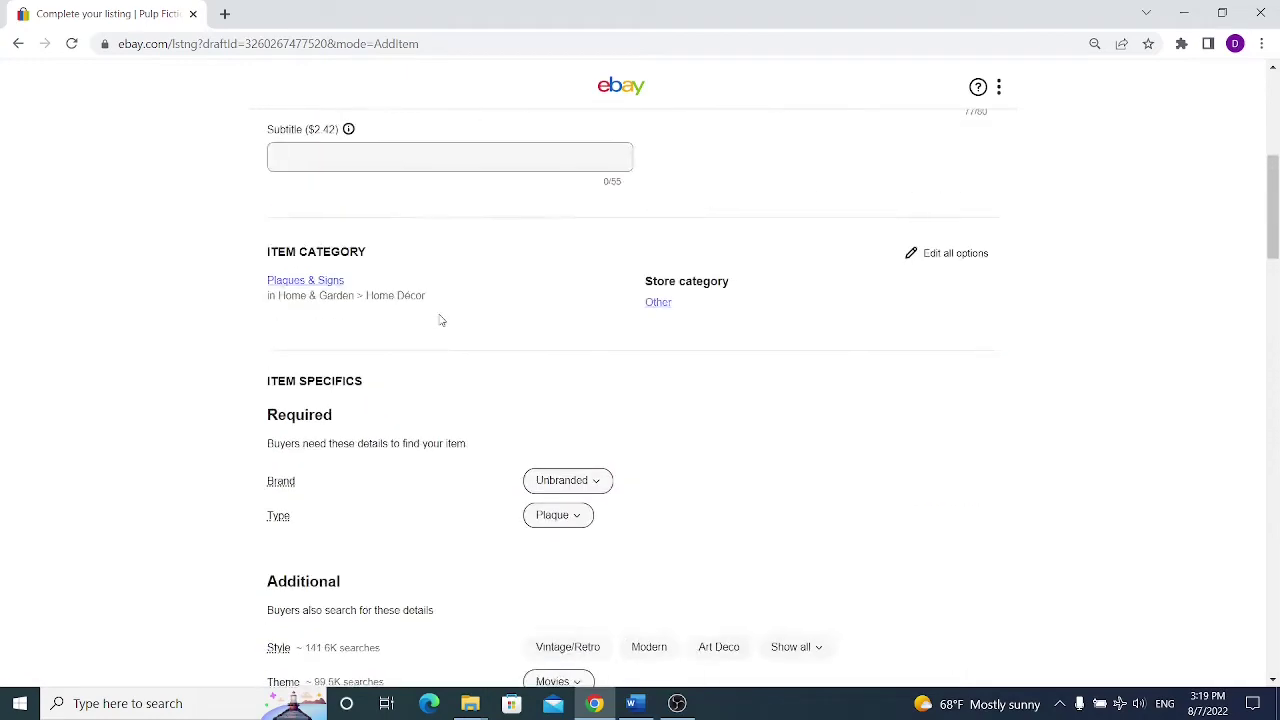
click(596, 311)
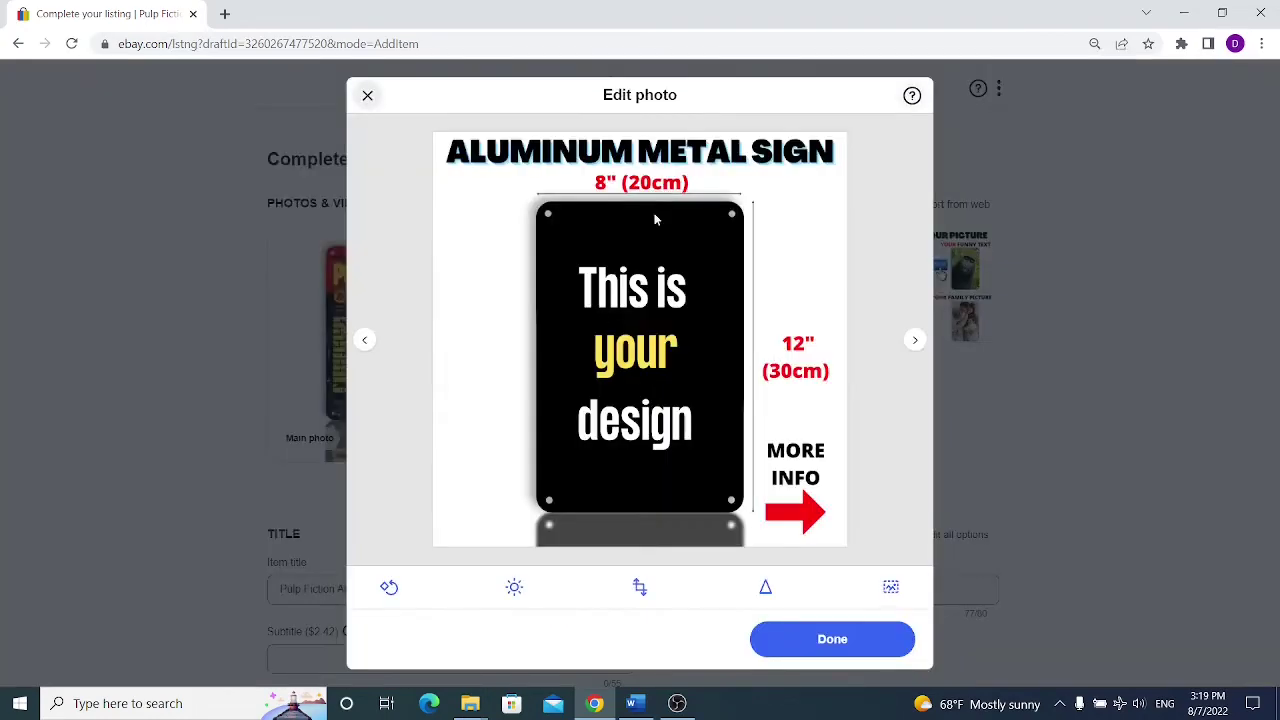
click(913, 341)
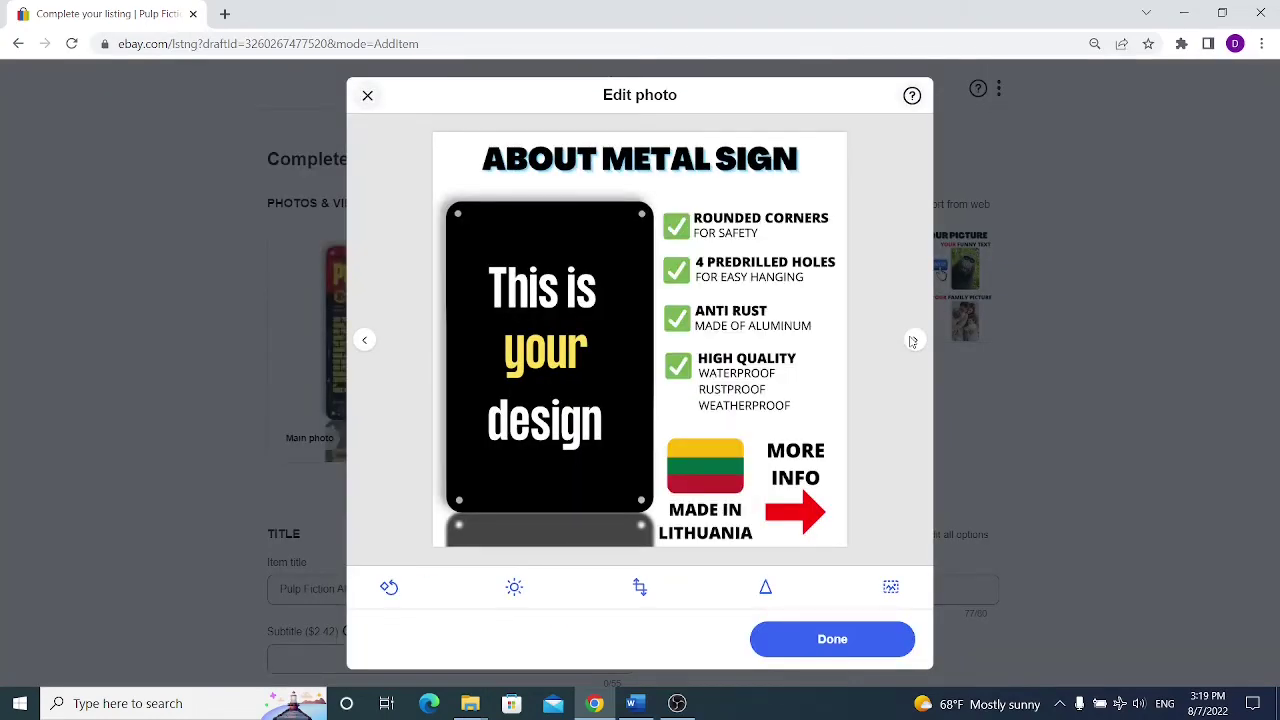
click(913, 341)
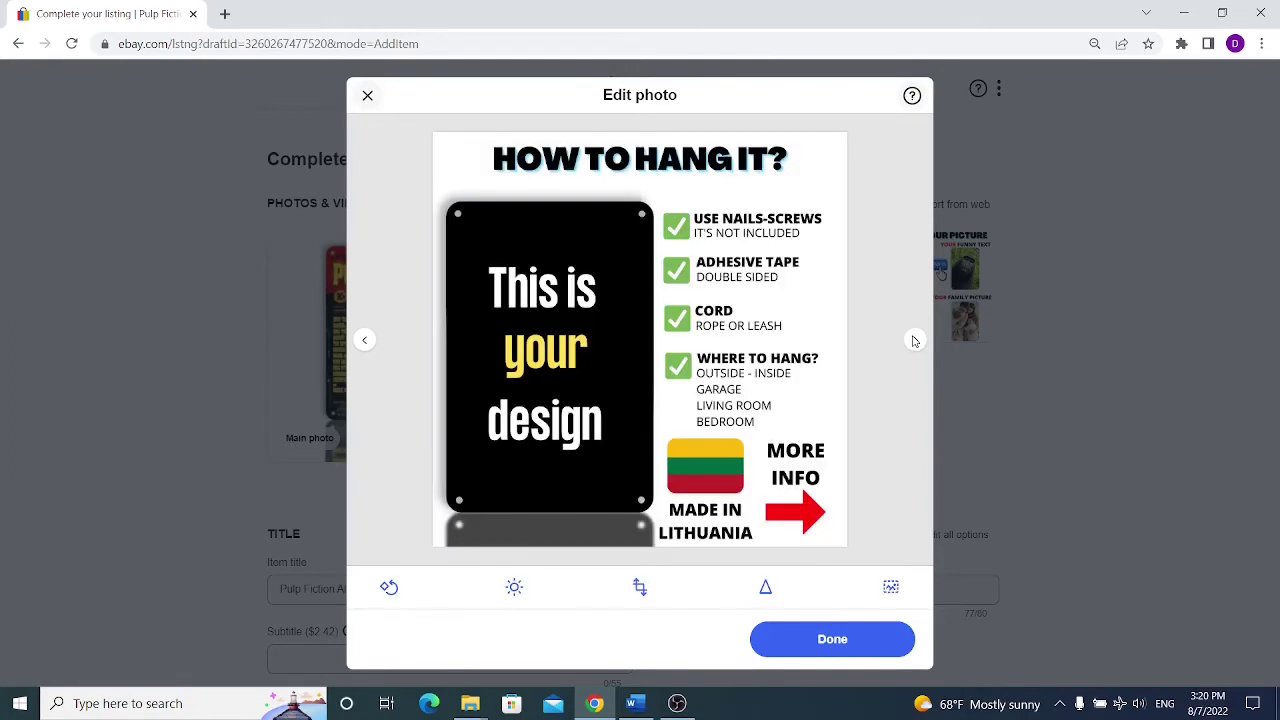
click(913, 341)
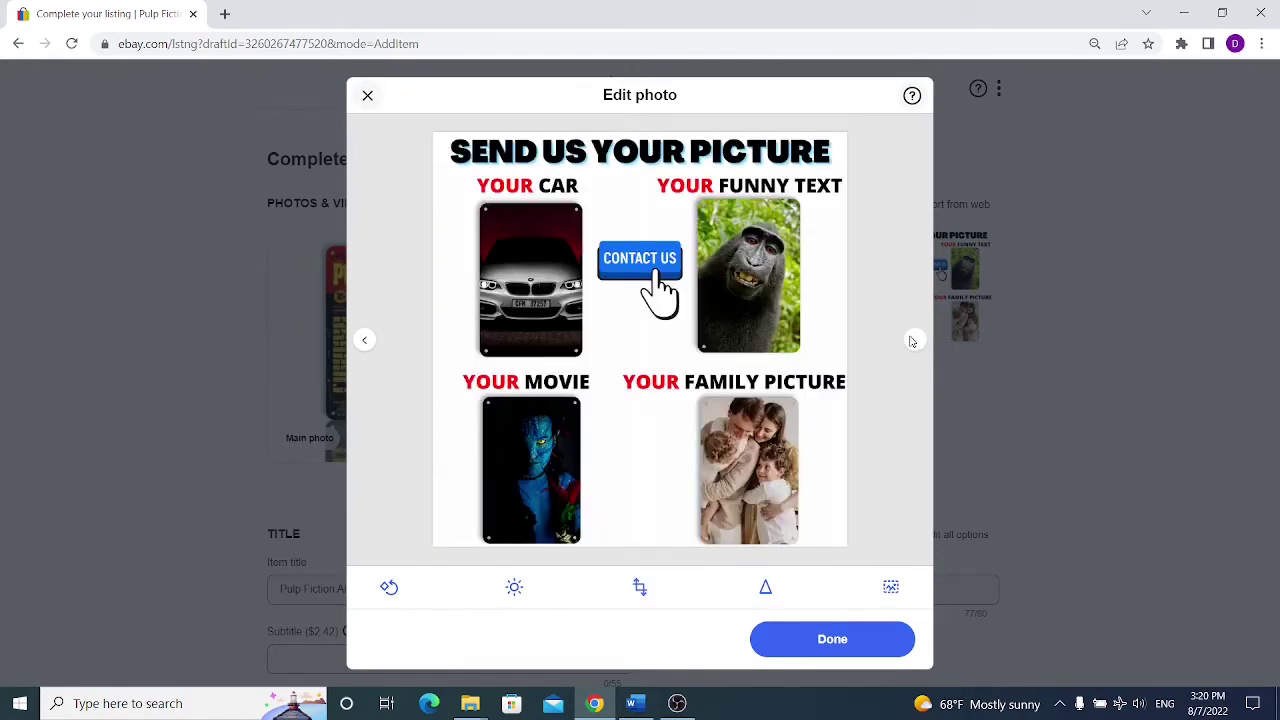
click(872, 641)
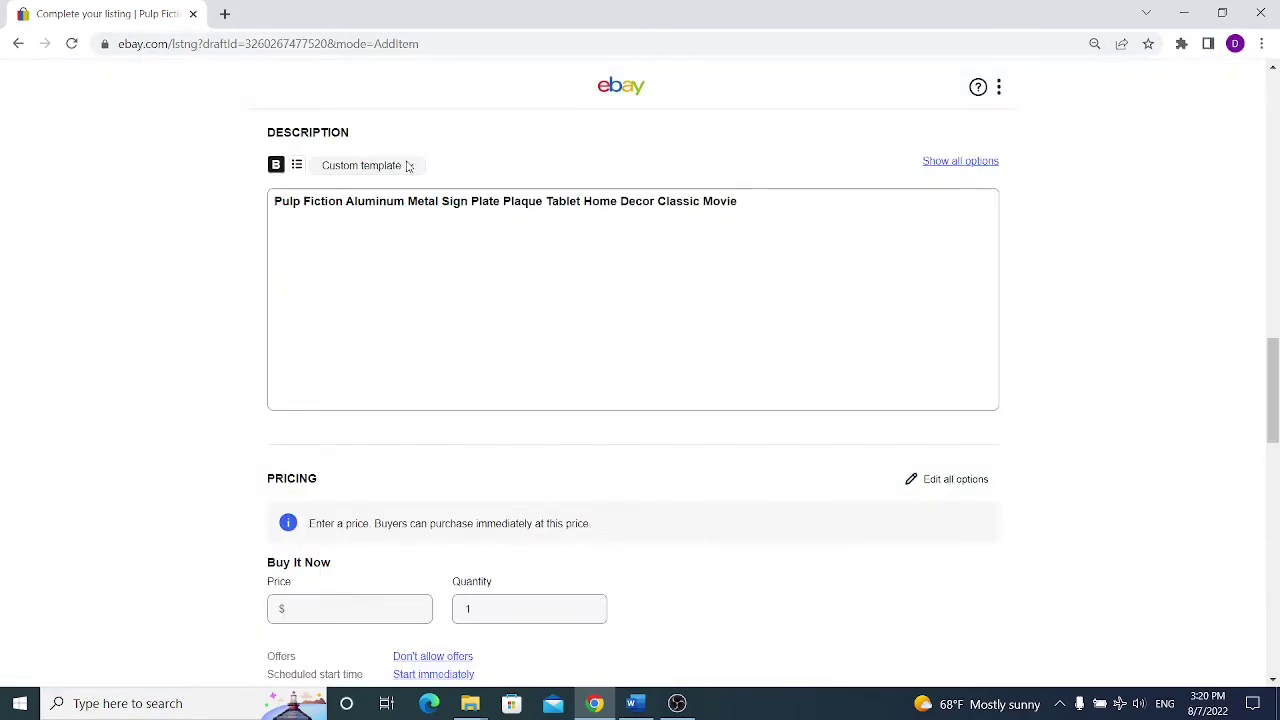
click(400, 165)
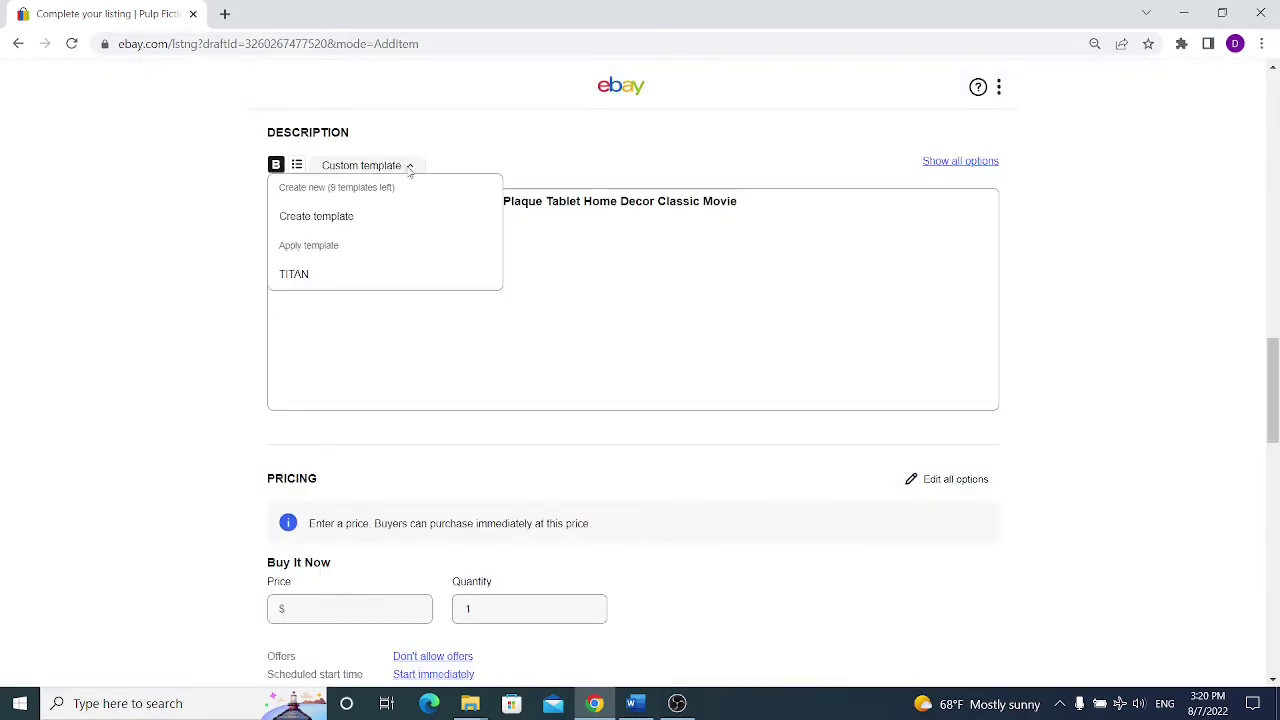
Insert the TITAN template and replace its Bizzarrini heading with the pasted Pulp Fiction title
mouse_move(322, 274)
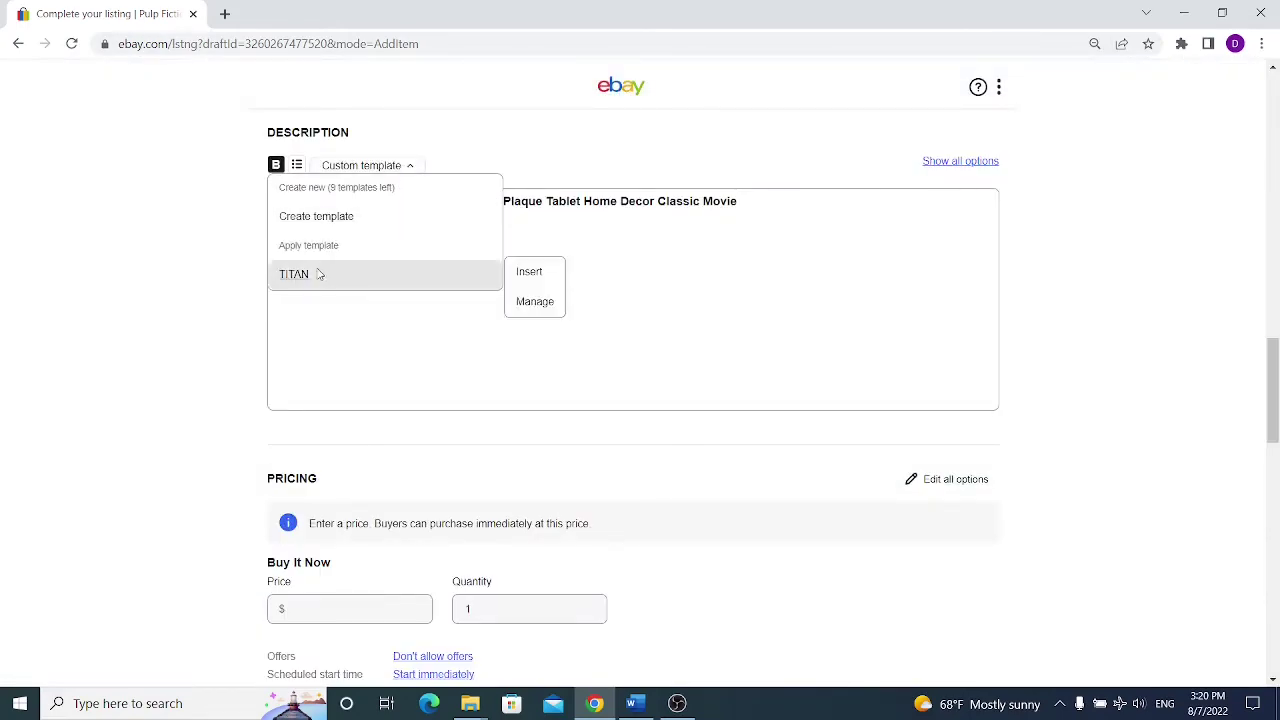
click(529, 271)
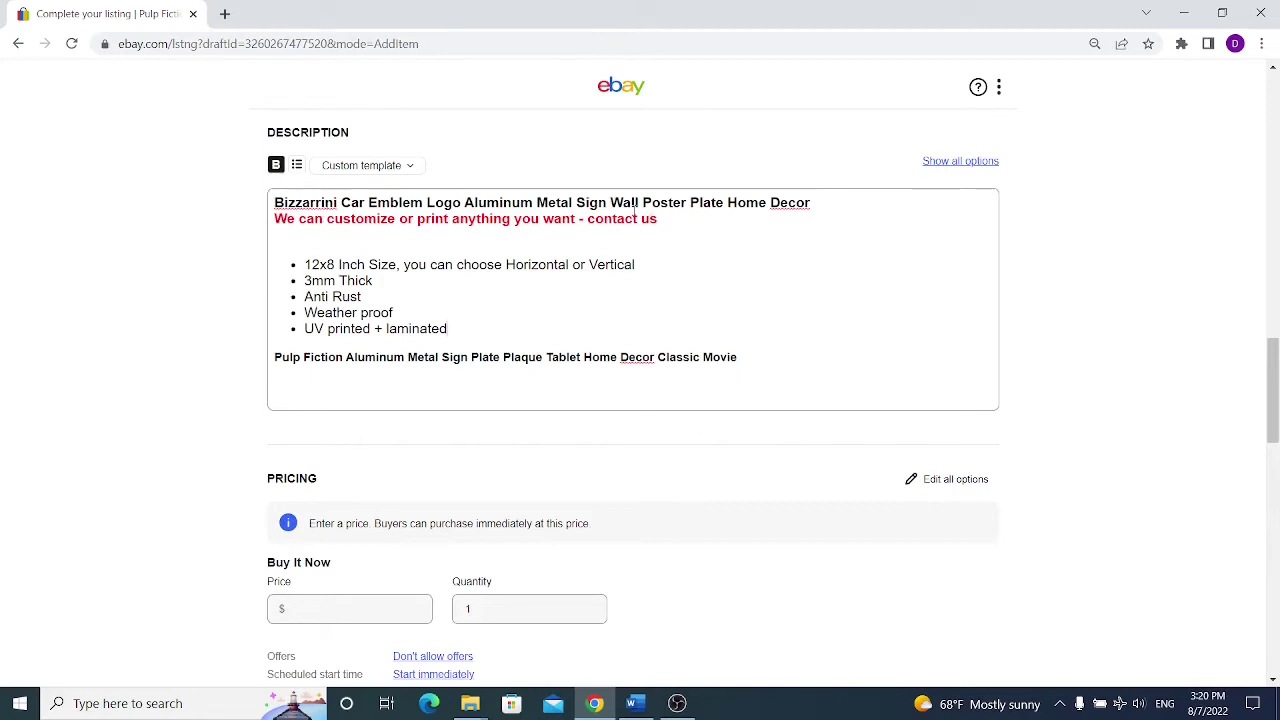
drag(812, 203, 272, 202)
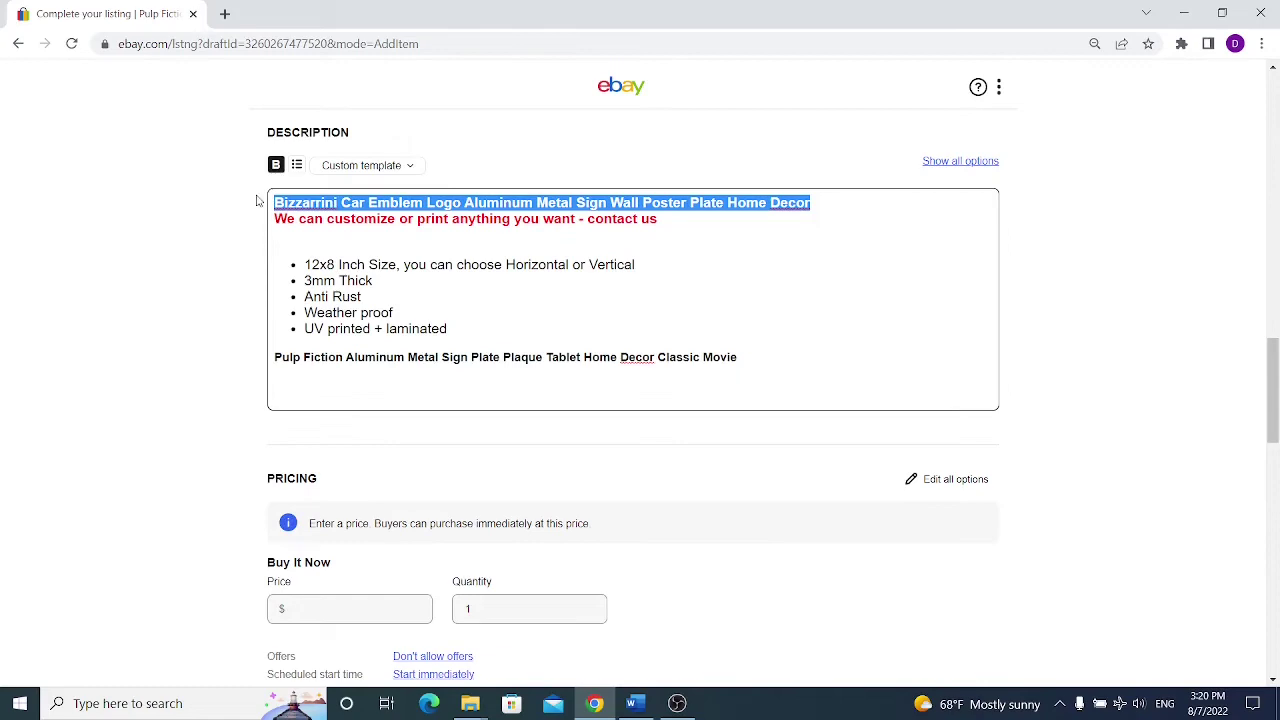
scroll(614, 266, up, 12)
scroll(580, 333, down, 10)
key(ctrl+v)
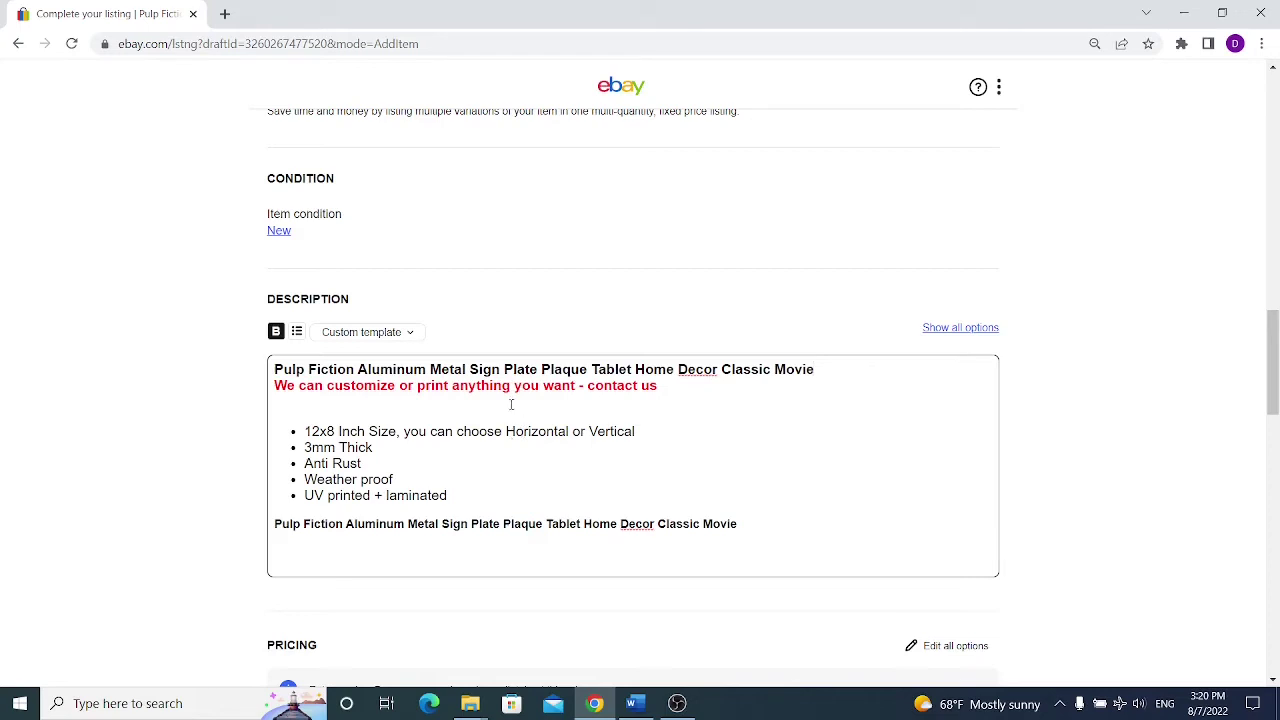
In all pricing options, toggle auction-style pricing on and back off, leaving Buy It Now only
scroll(577, 400, down, 4)
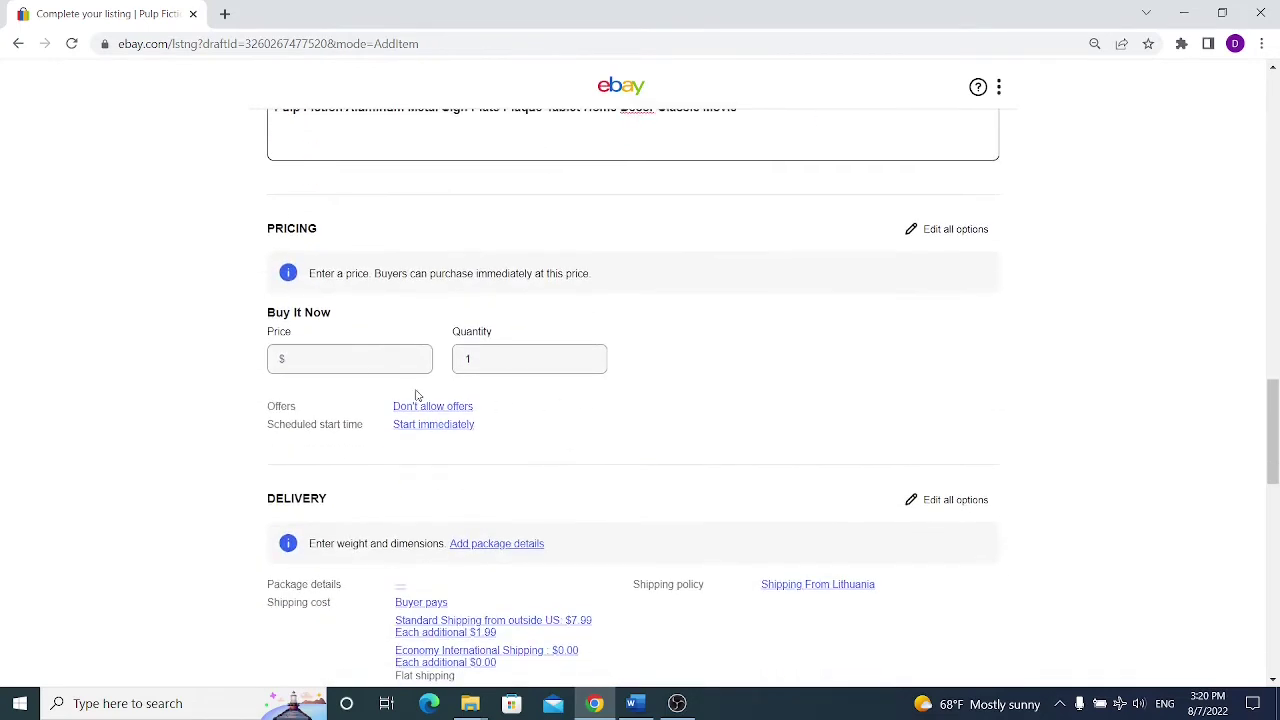
click(926, 234)
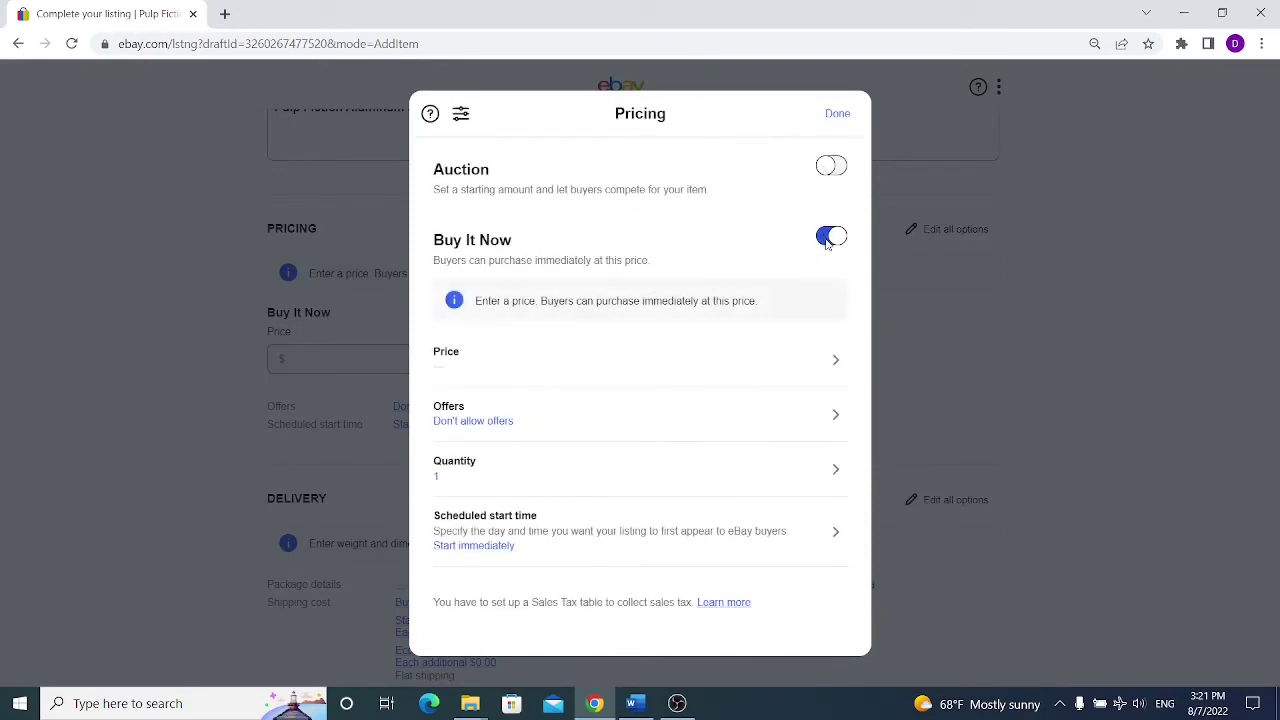
click(828, 168)
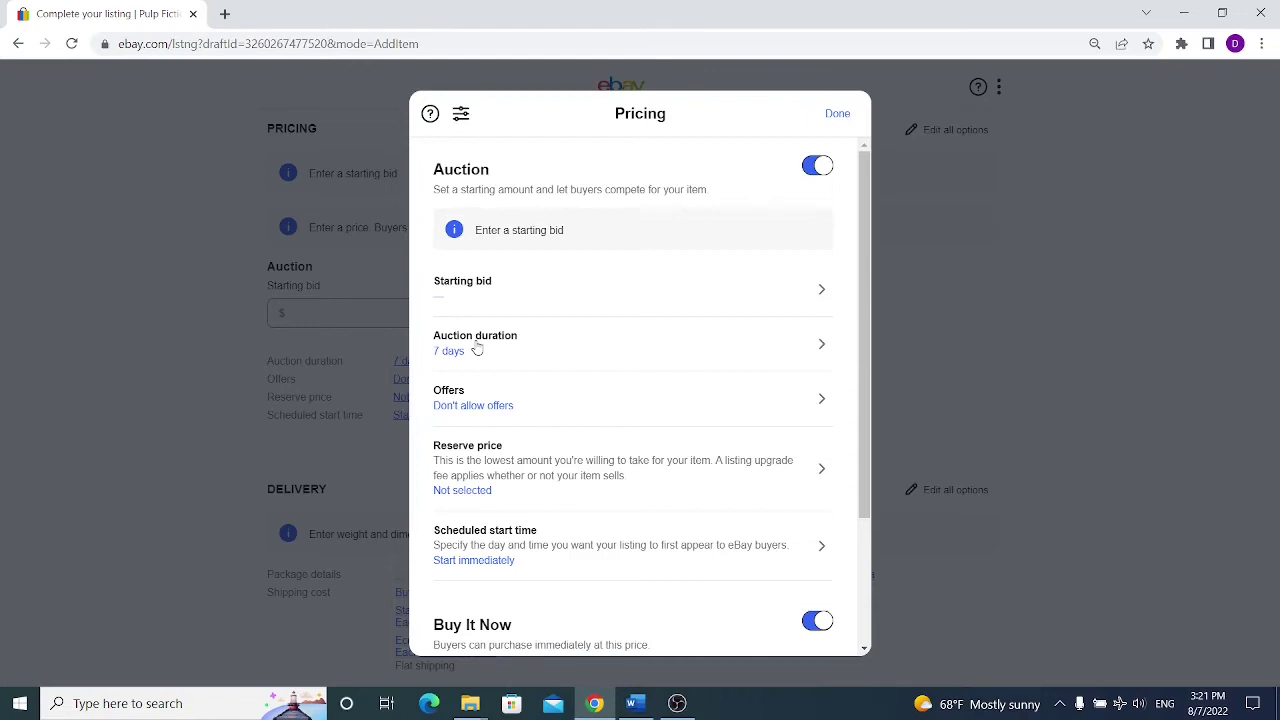
click(812, 169)
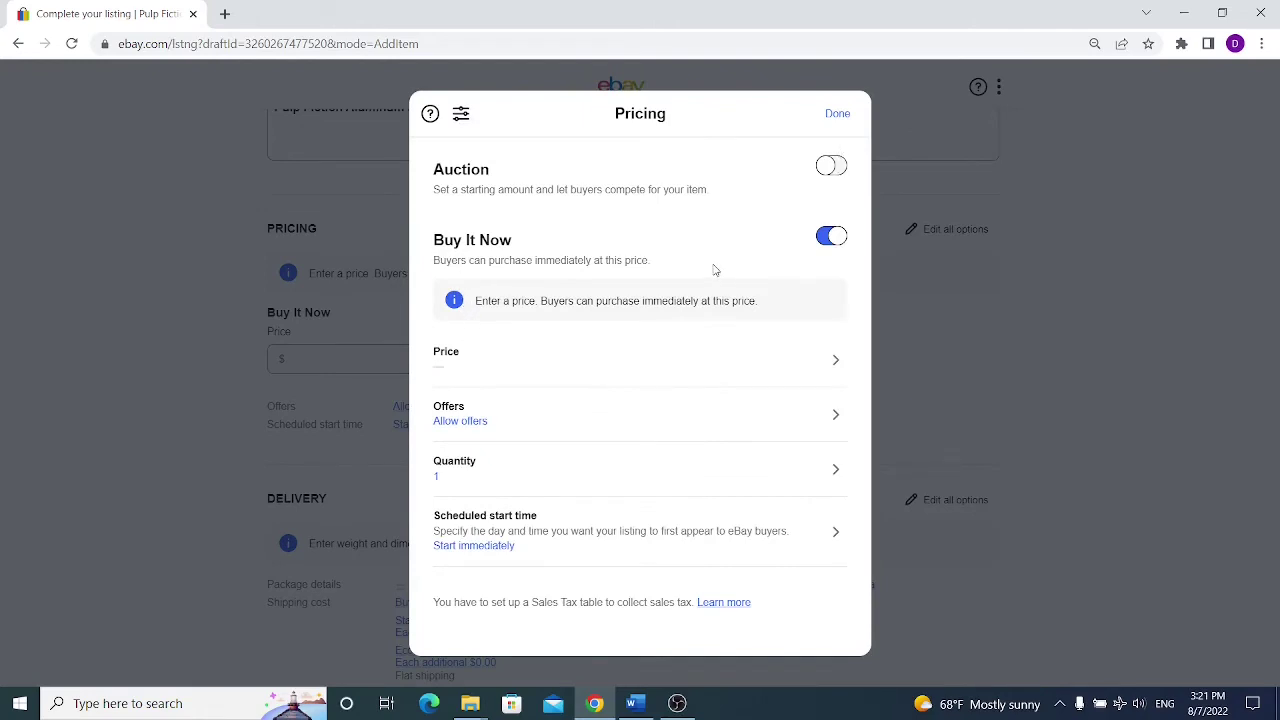
Set the Buy It Now price to $35.00 and quantity to 3, then show the offer settings
click(836, 116)
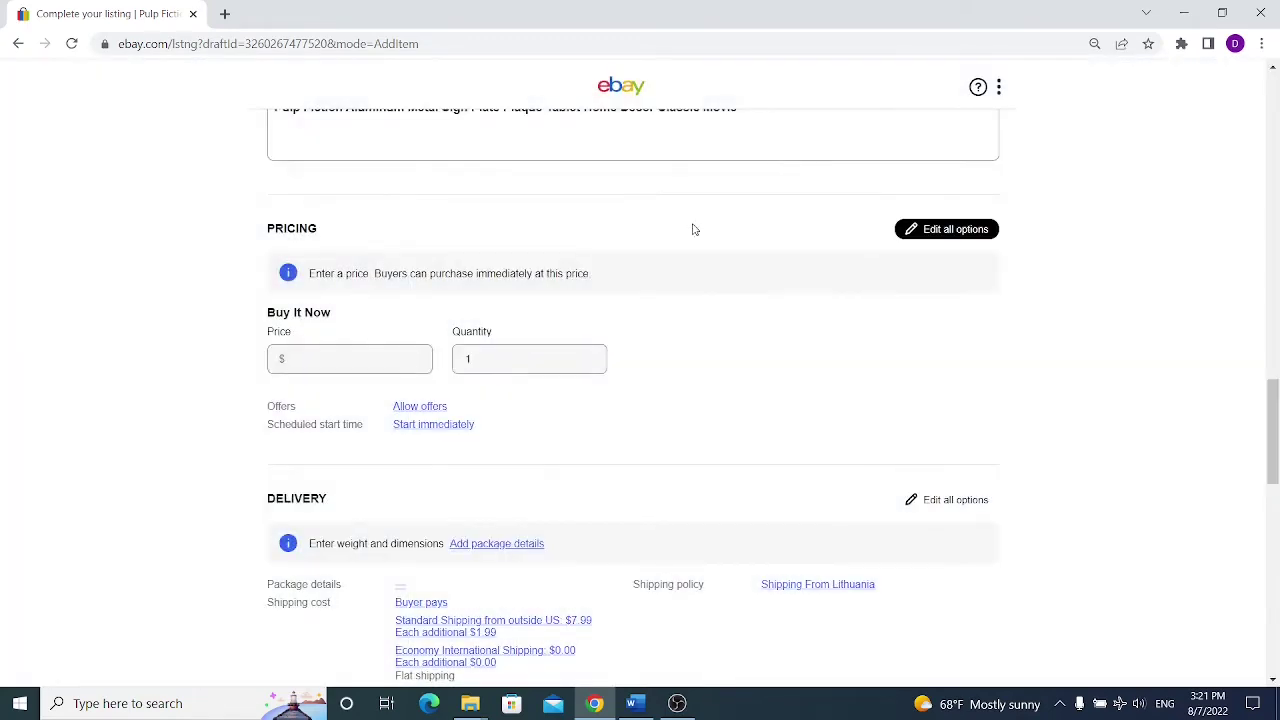
click(339, 352)
text(35)
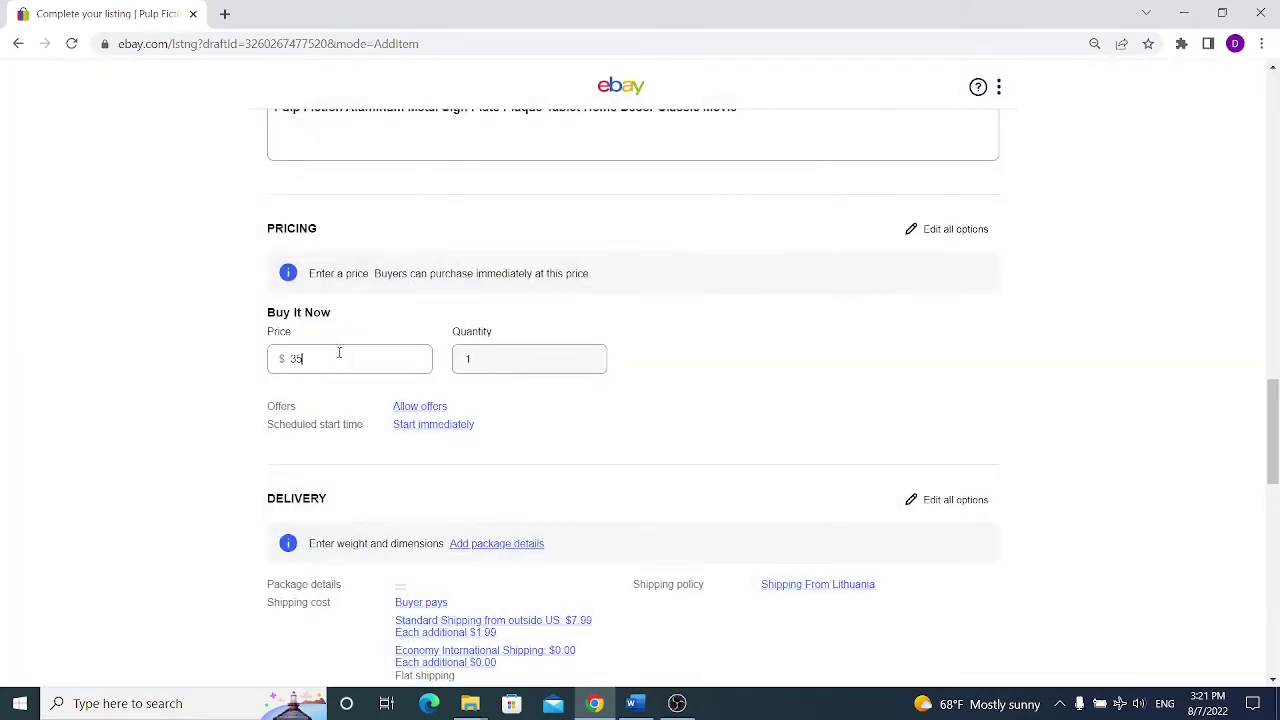
key(Tab)
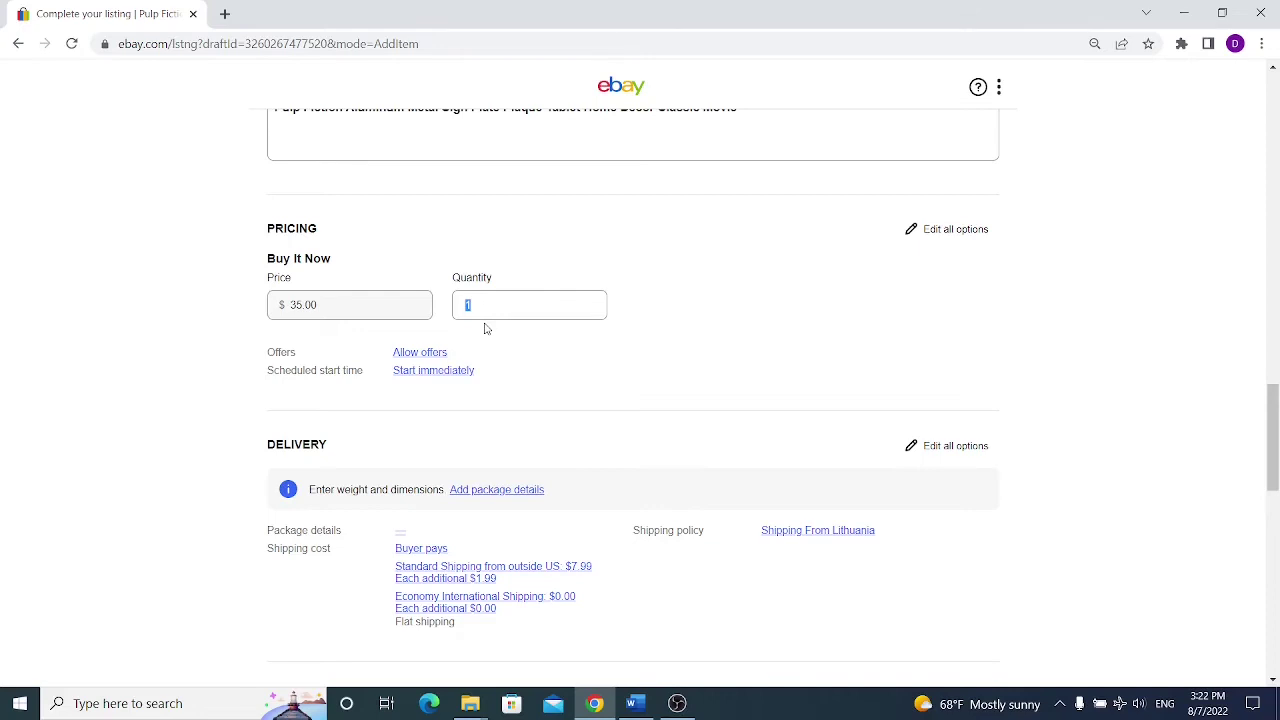
text(3)
click(516, 346)
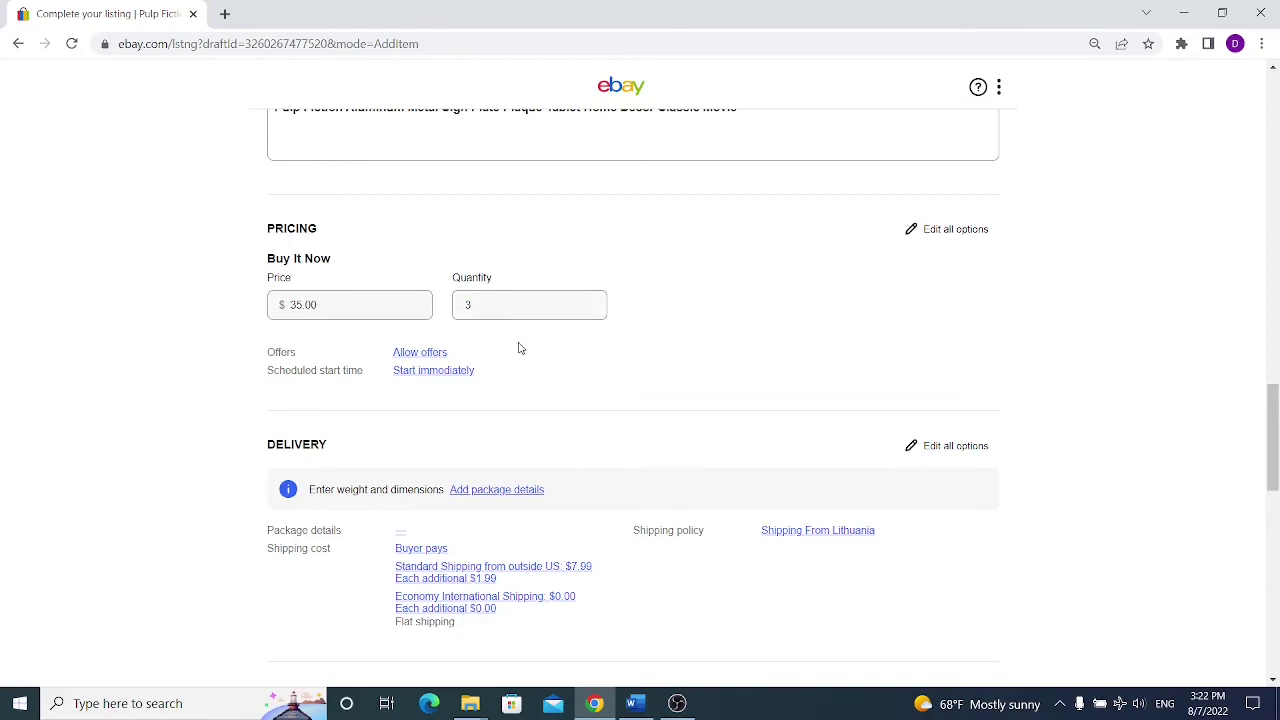
click(425, 358)
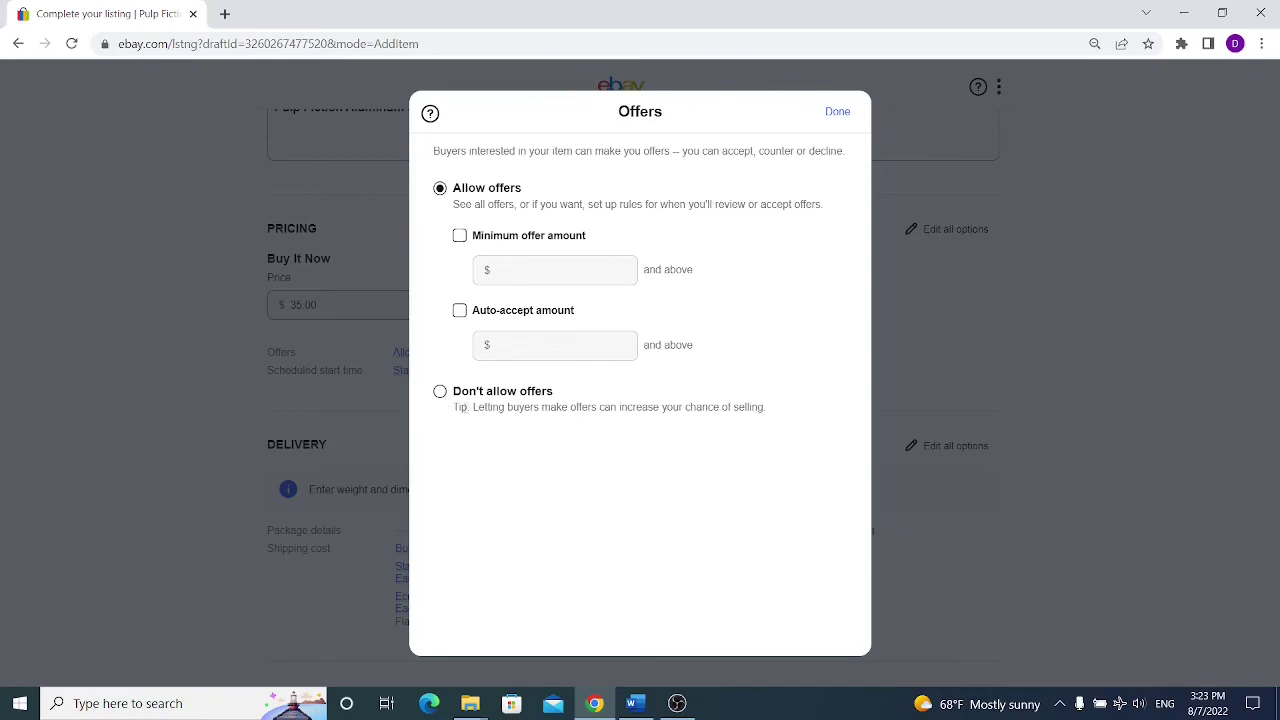
Keep 'Allow offers' selected and close the Offers settings
click(842, 114)
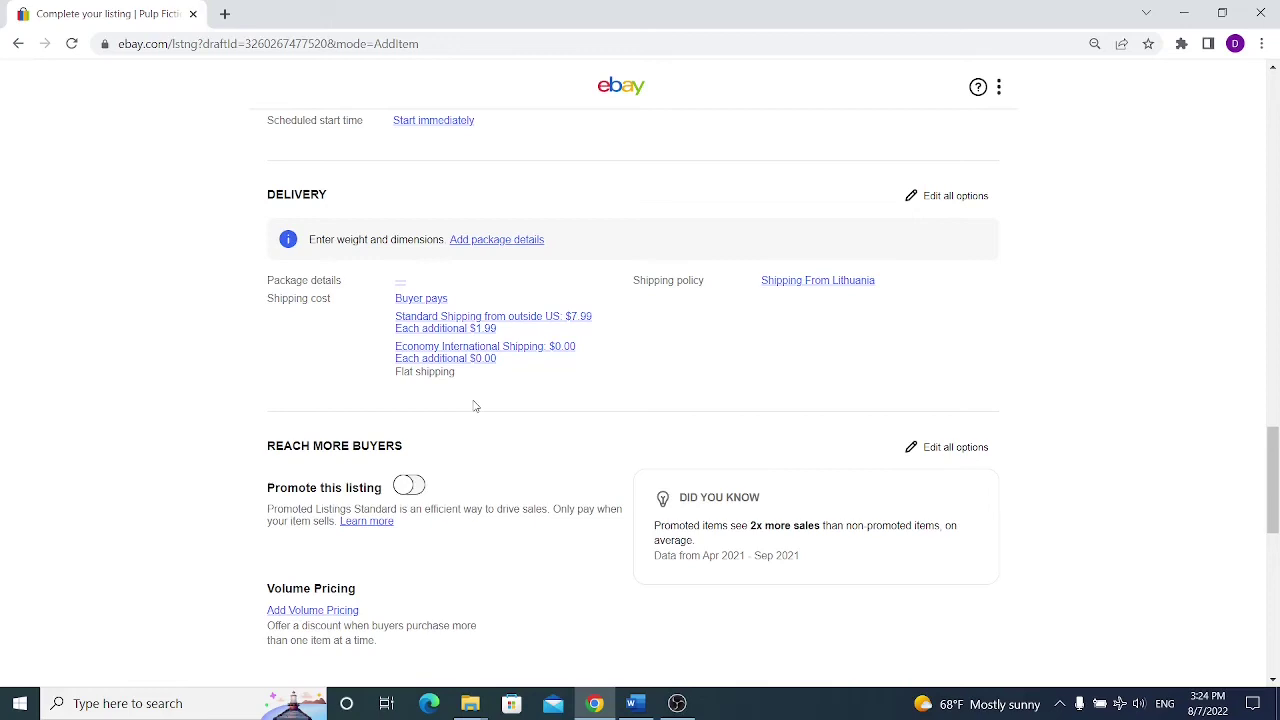
Add volume pricing: 10% off 2 items, 15% off 3, 20% off 4 or more
scroll(475, 406, down, 3)
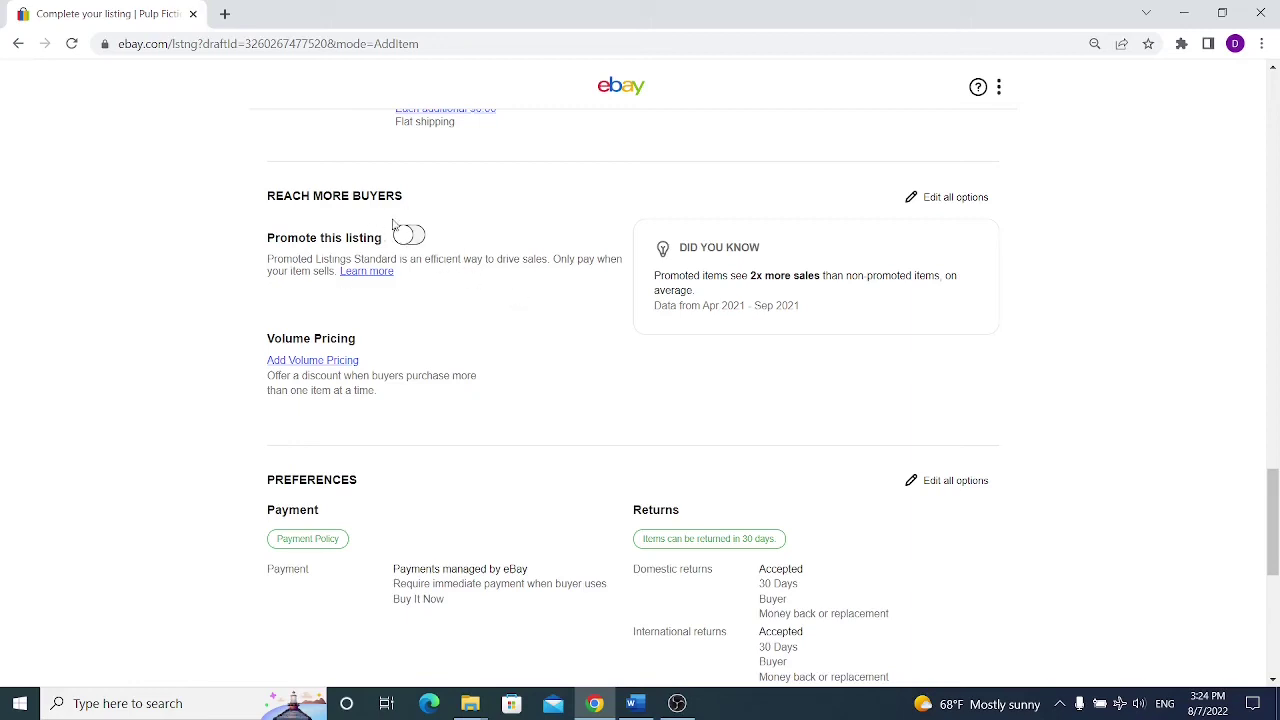
click(314, 360)
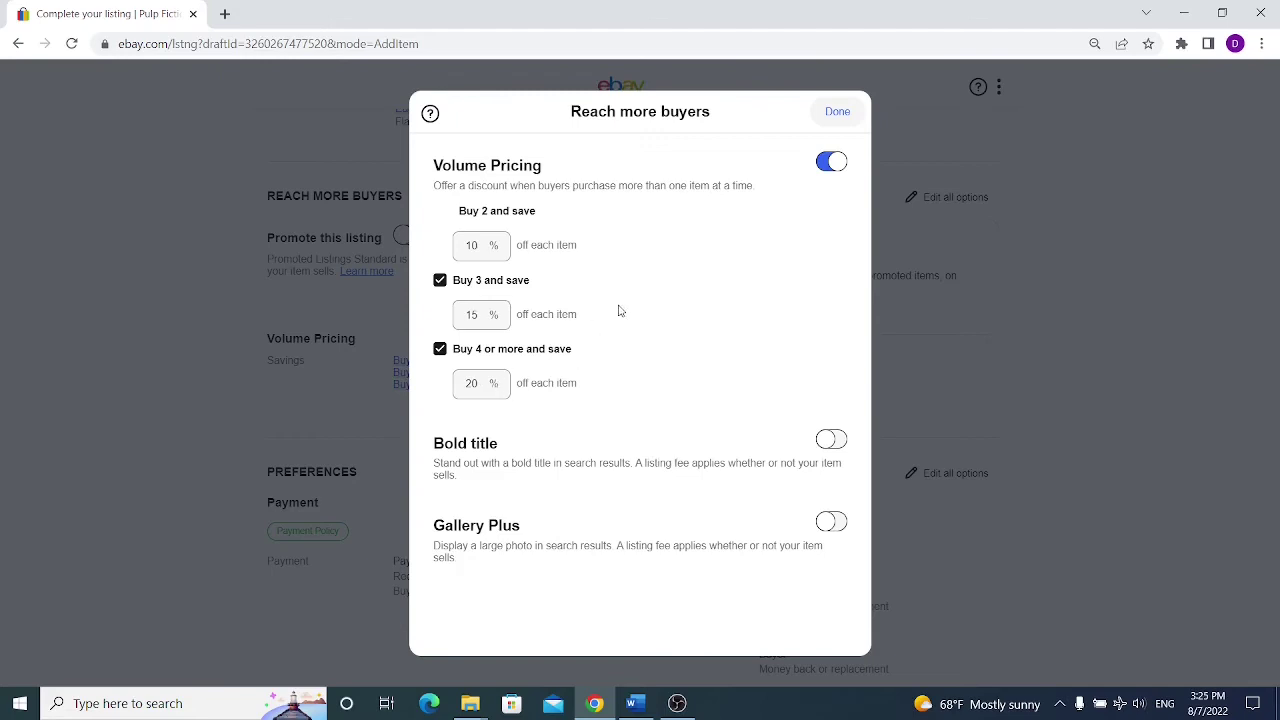
click(836, 113)
Publish the Pulp Fiction sign listing and open its live page
scroll(706, 283, down, 1)
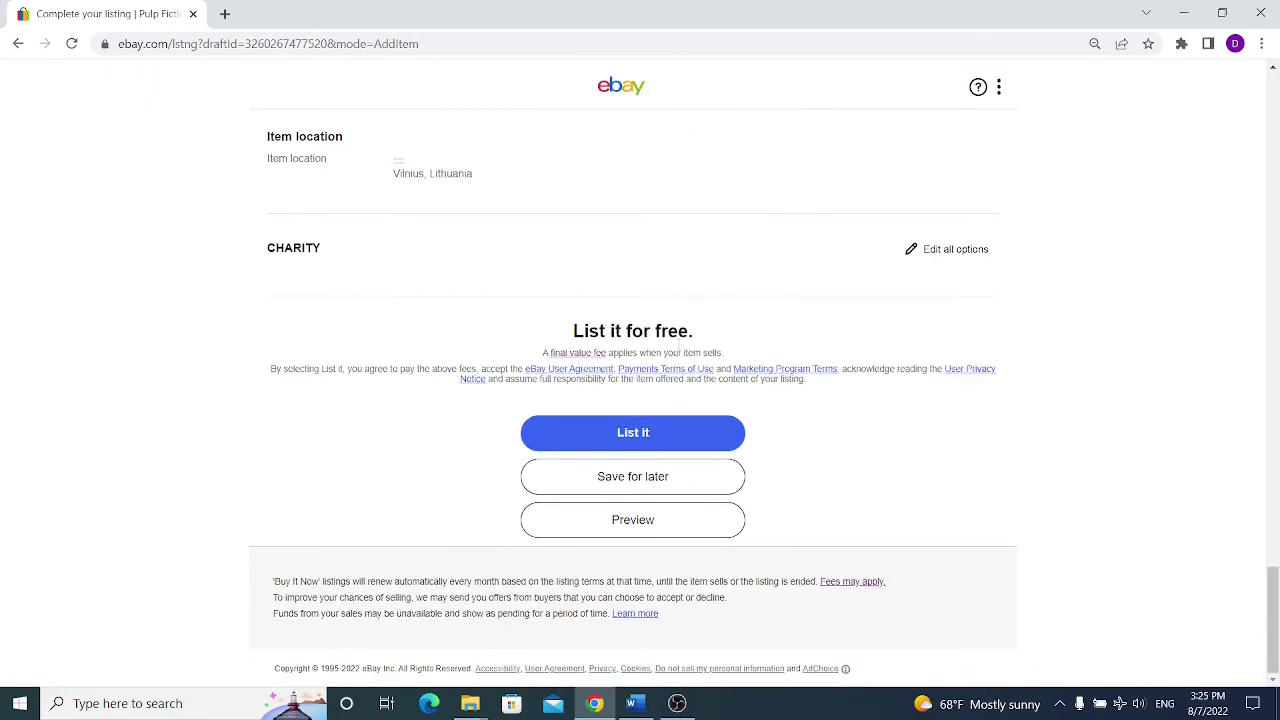
click(660, 431)
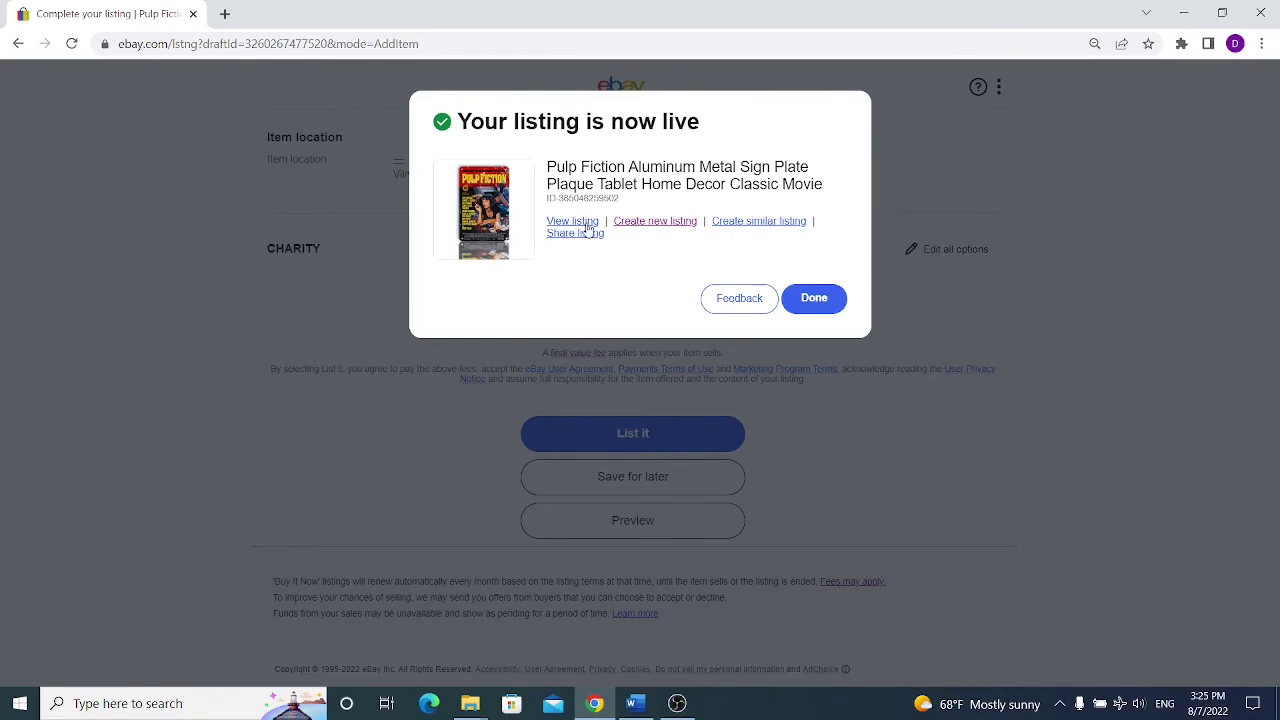
click(587, 222)
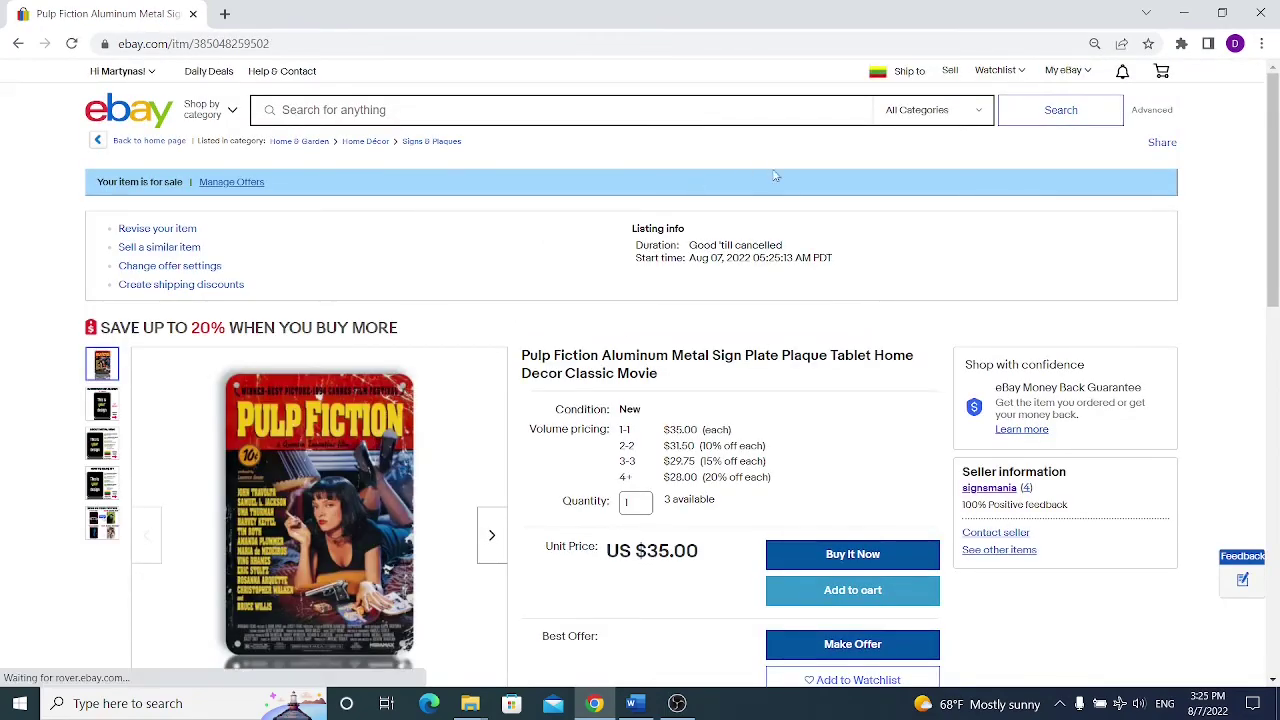
Look through the live listing's photos, including the fifth, and select the description text
scroll(834, 286, down, 1)
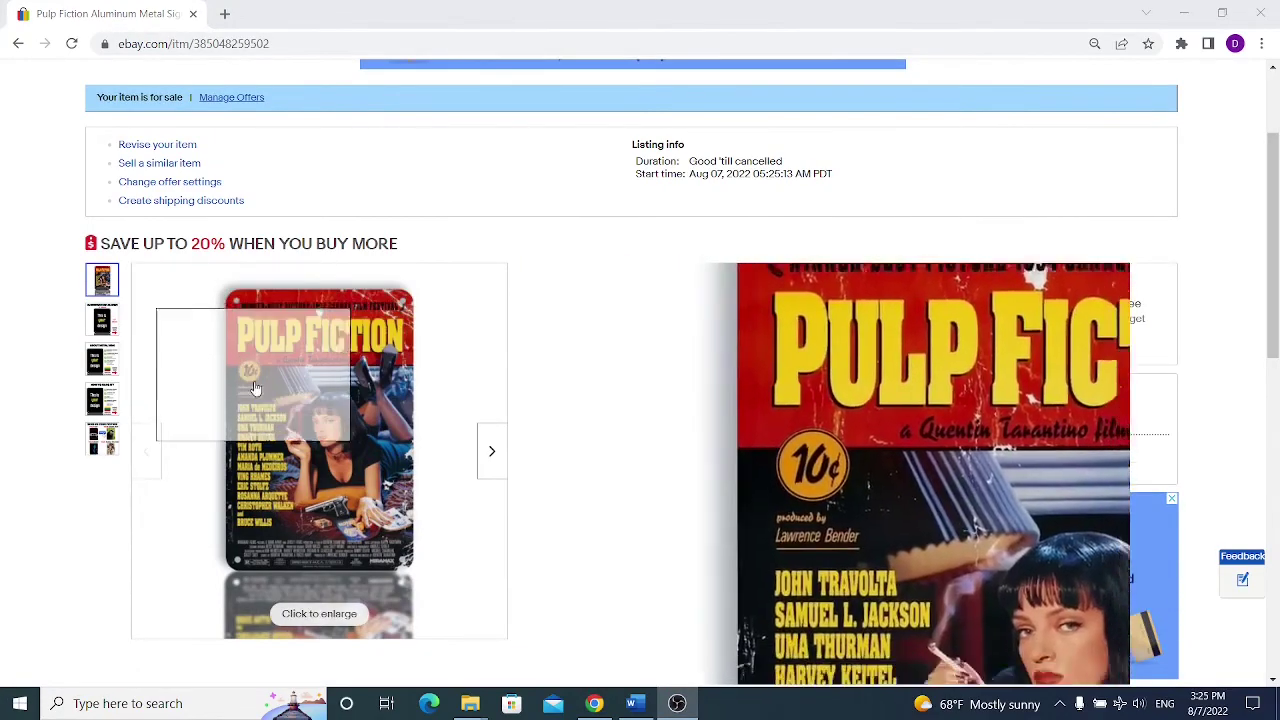
click(113, 326)
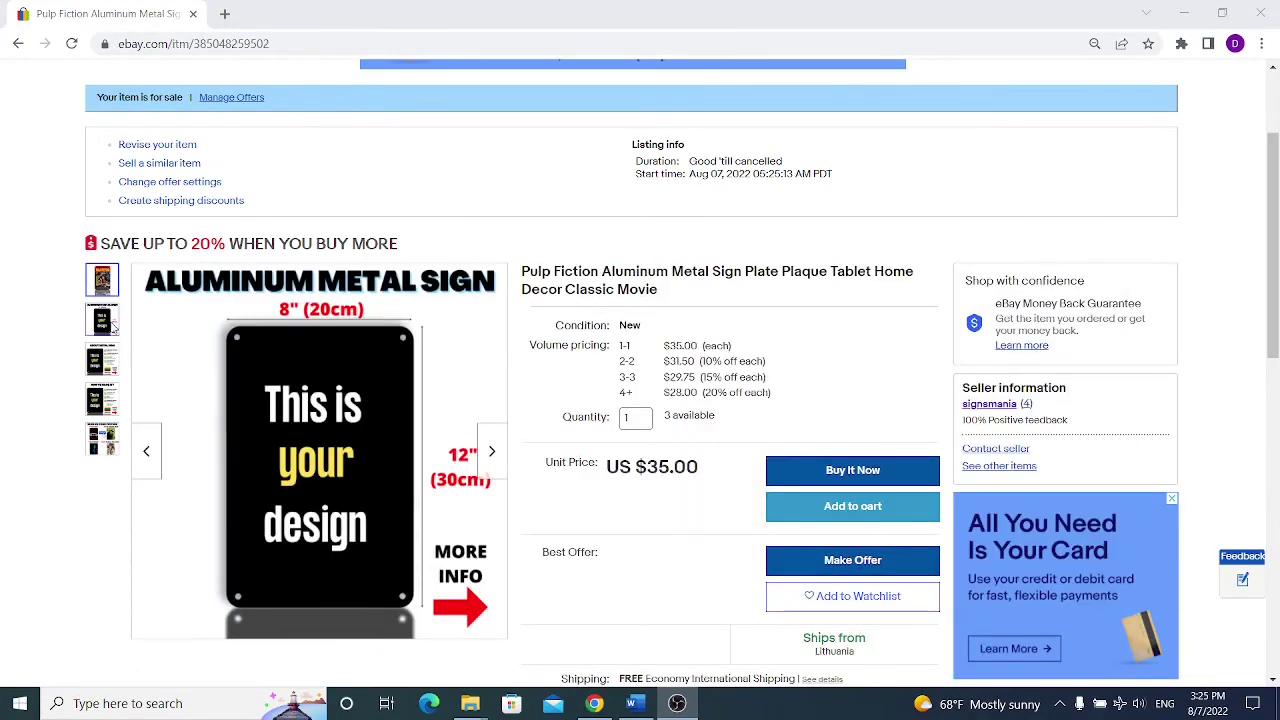
click(105, 440)
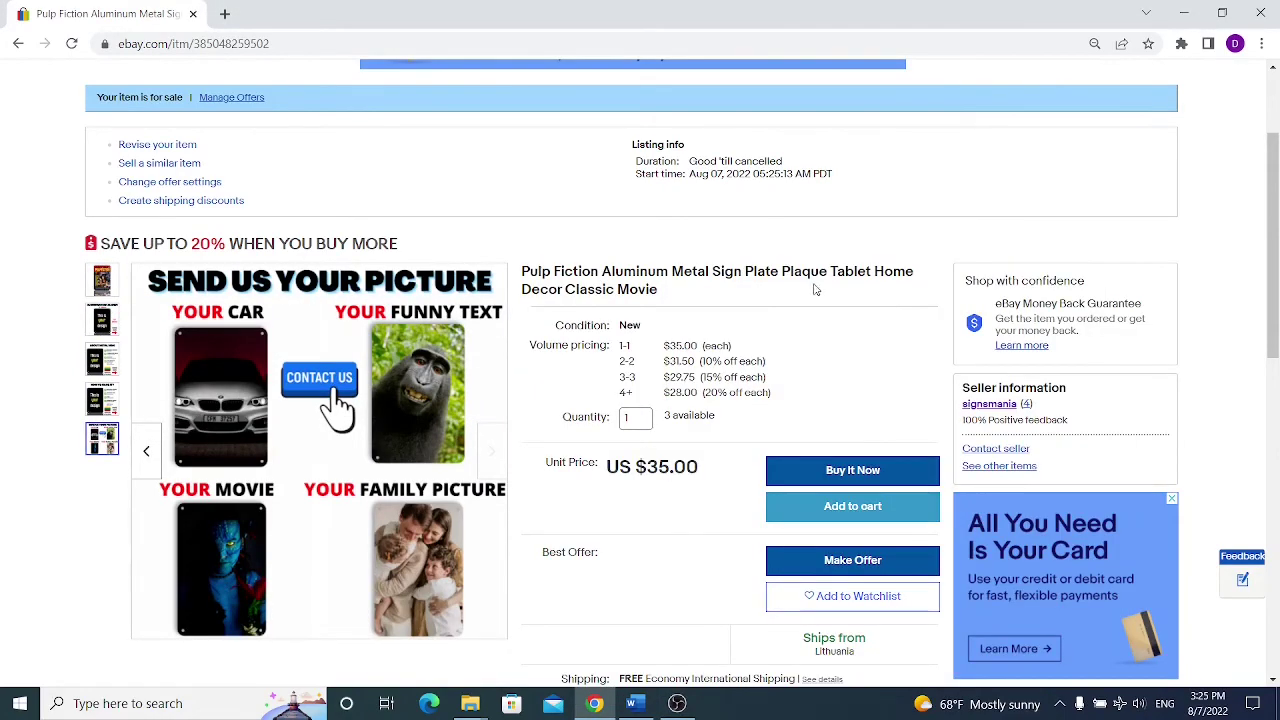
scroll(800, 295, down, 4)
scroll(788, 290, down, 2)
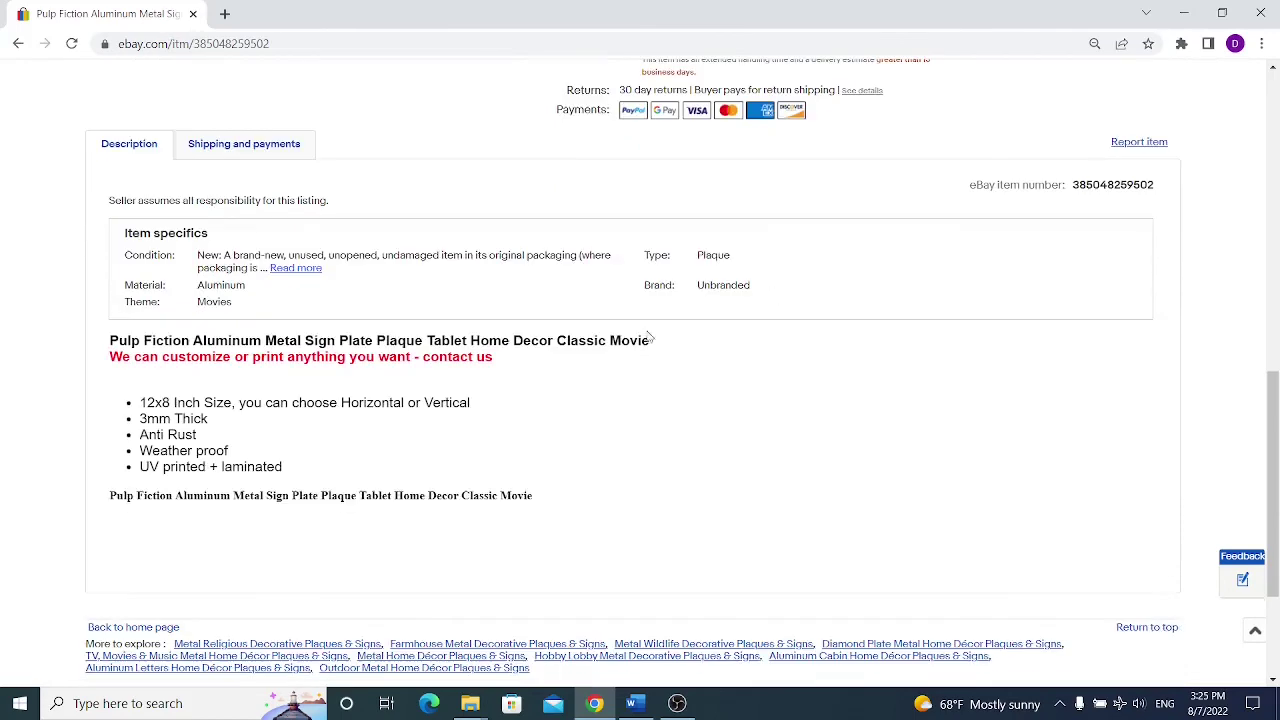
drag(537, 503, 118, 341)
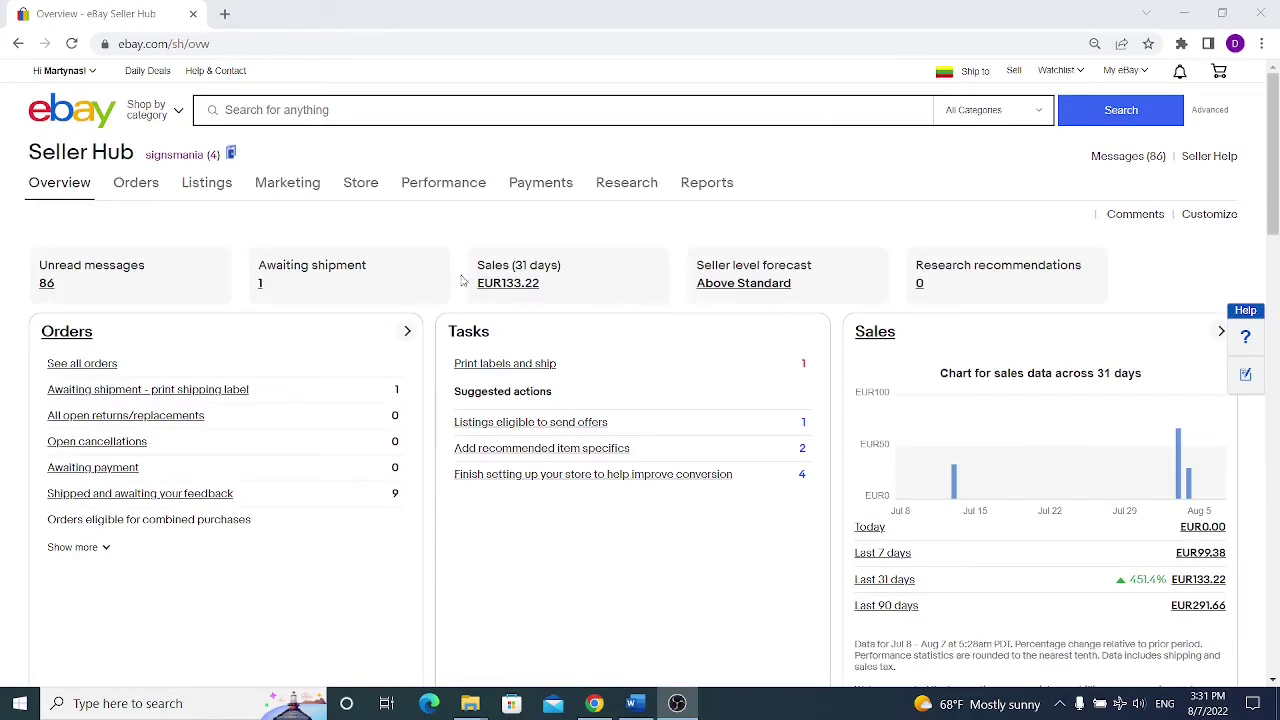
From All orders, open the Tesla sign order's details in a background tab and start its shipping label
mouse_move(137, 193)
click(137, 217)
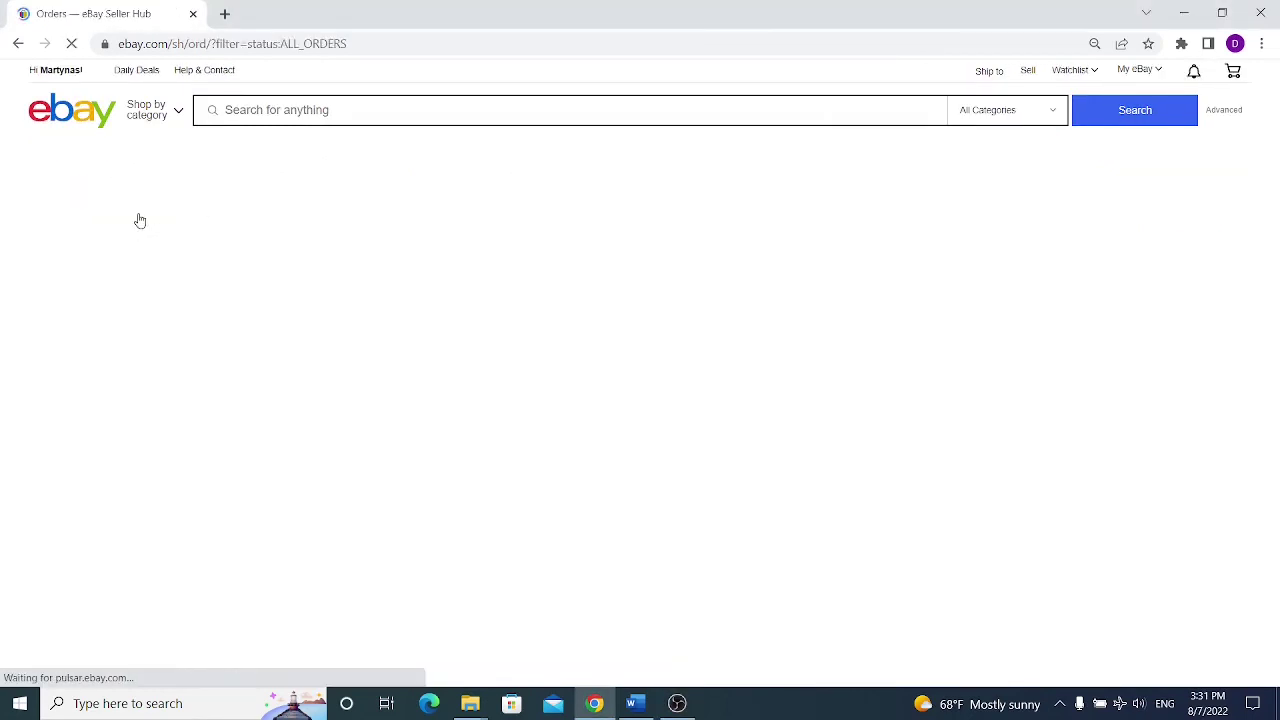
scroll(280, 220, down, 3)
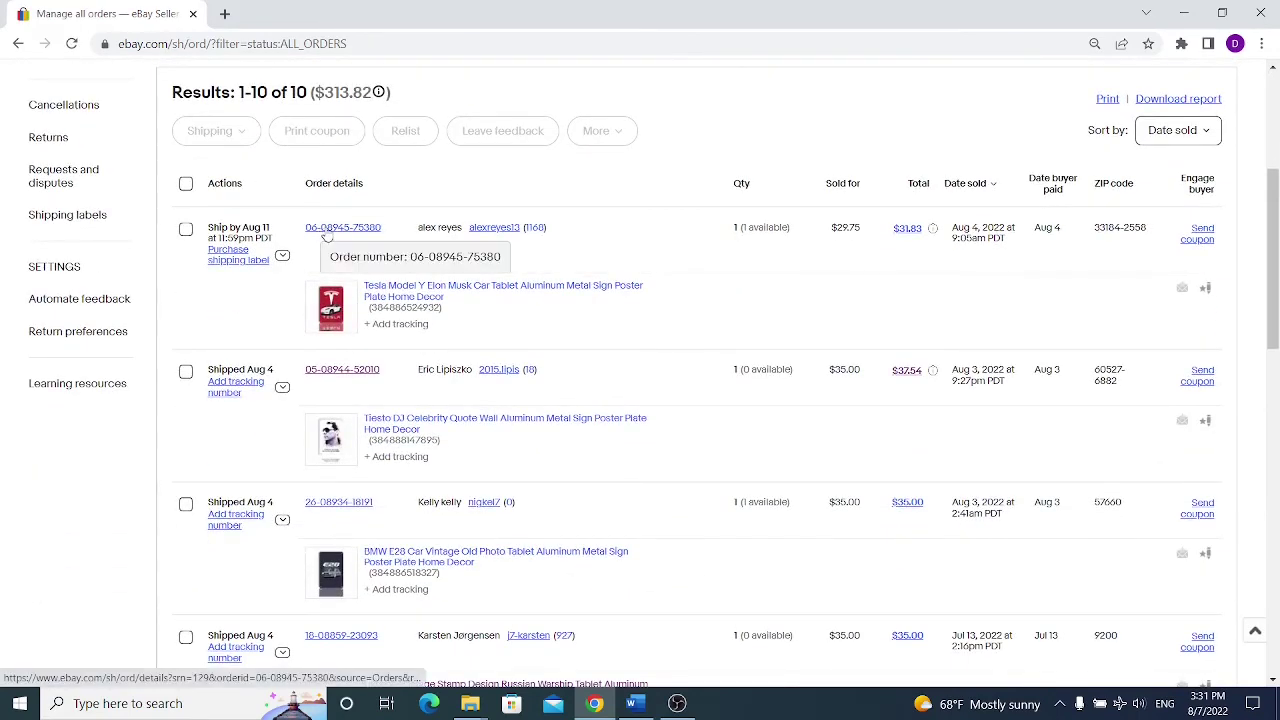
middle_click(326, 232)
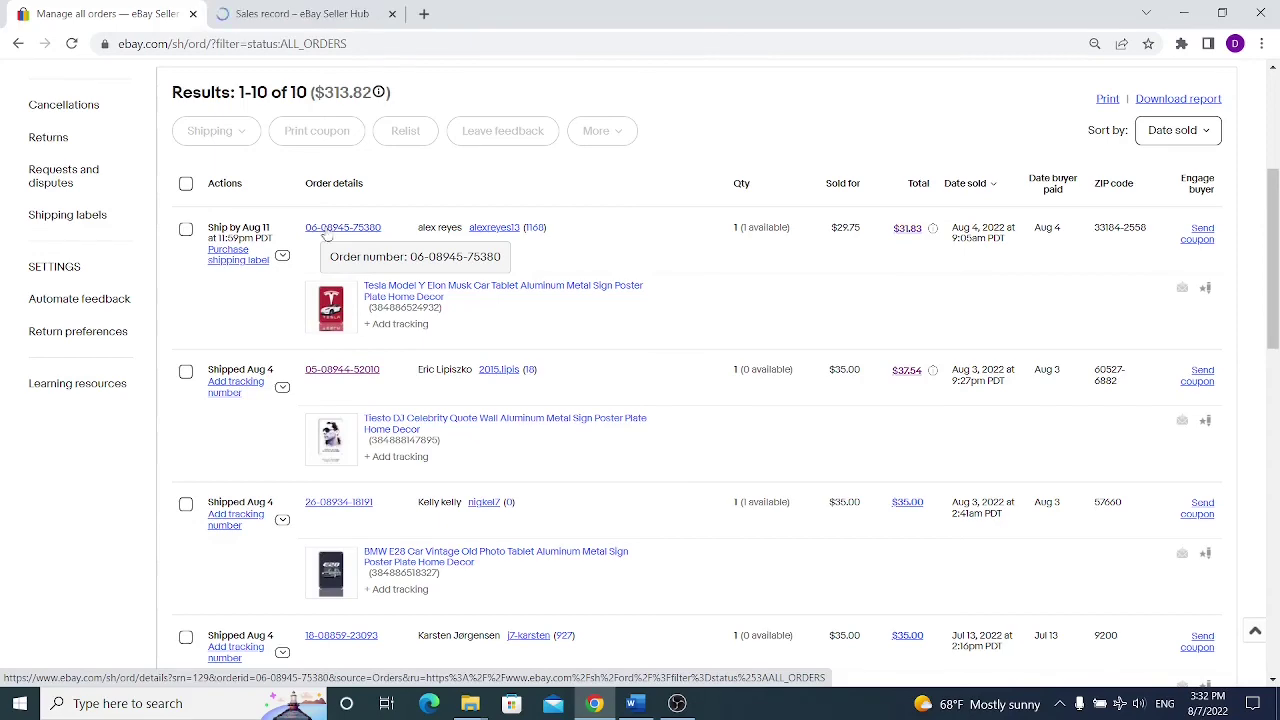
click(240, 261)
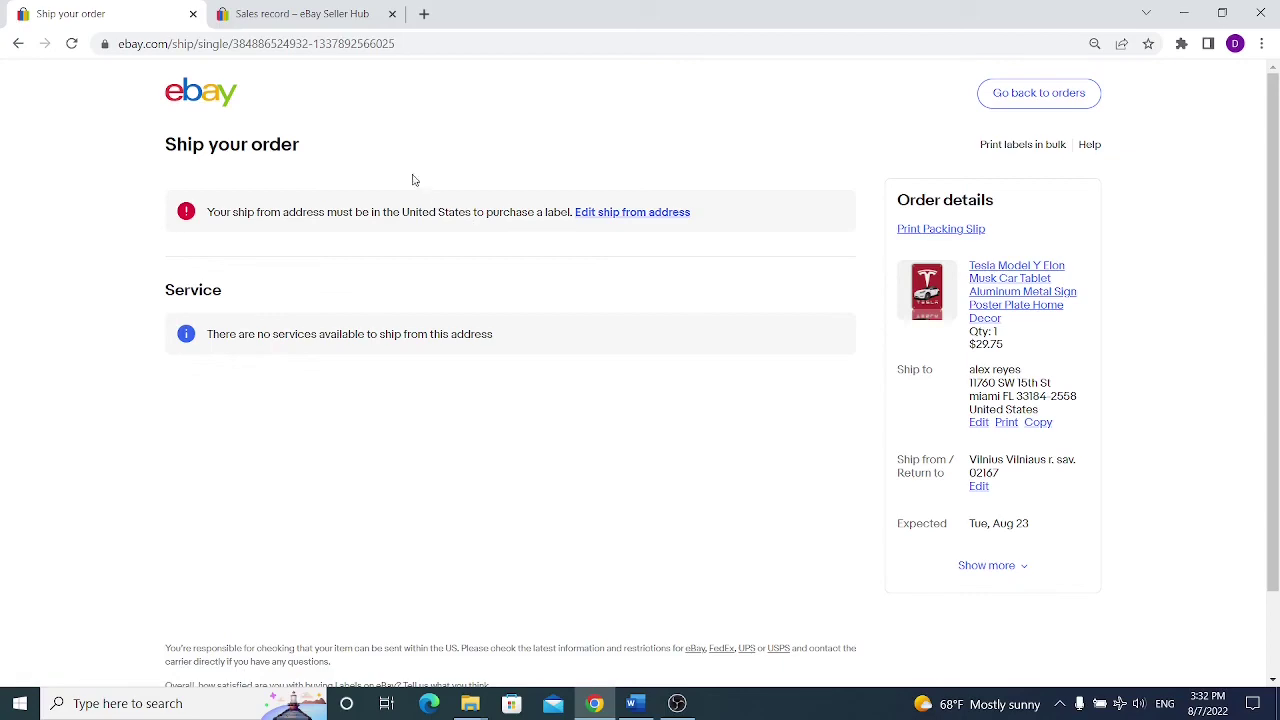
Copy the buyer's full shipping address from the Tesla order's sales record, then view the Add tracking form
click(305, 22)
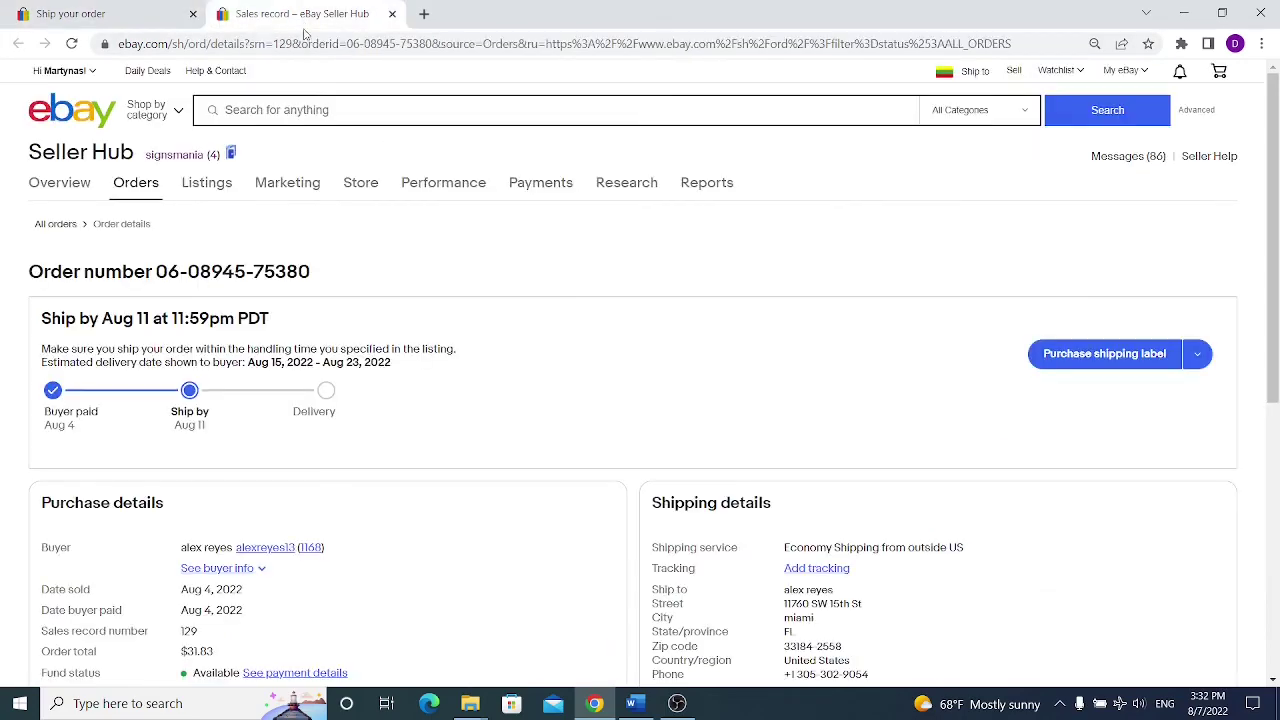
scroll(338, 237, down, 3)
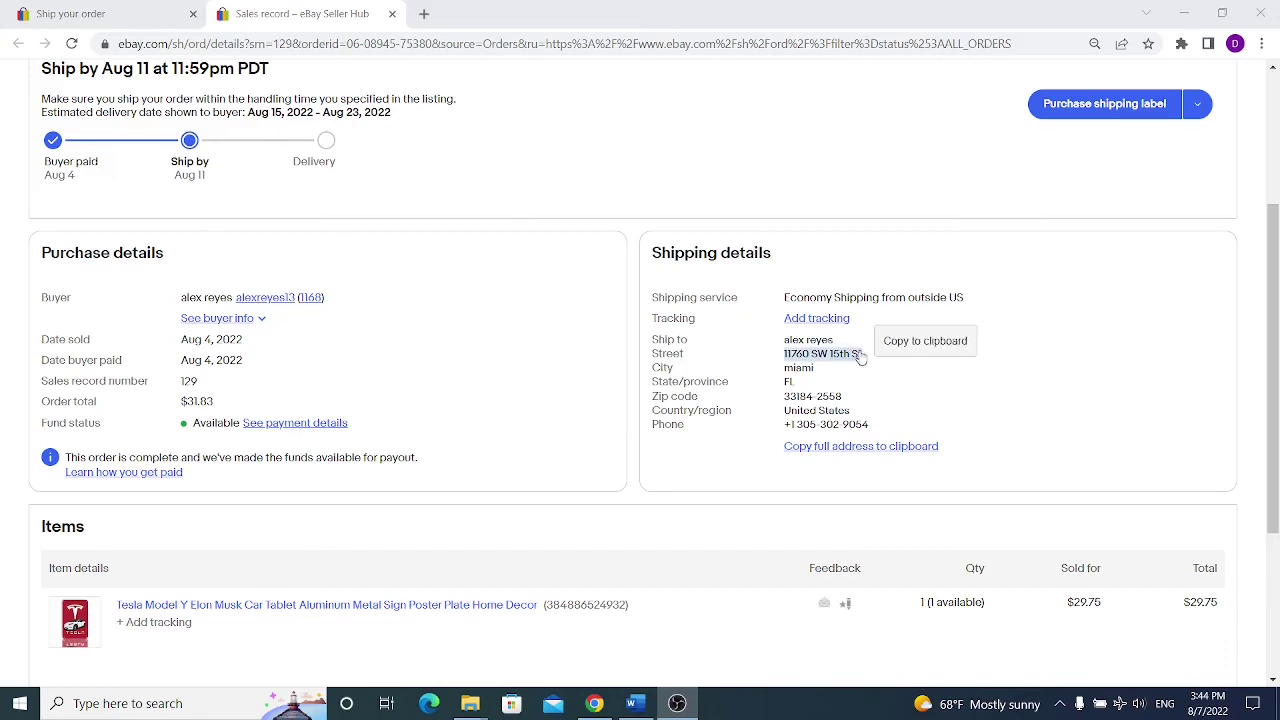
click(820, 356)
click(818, 356)
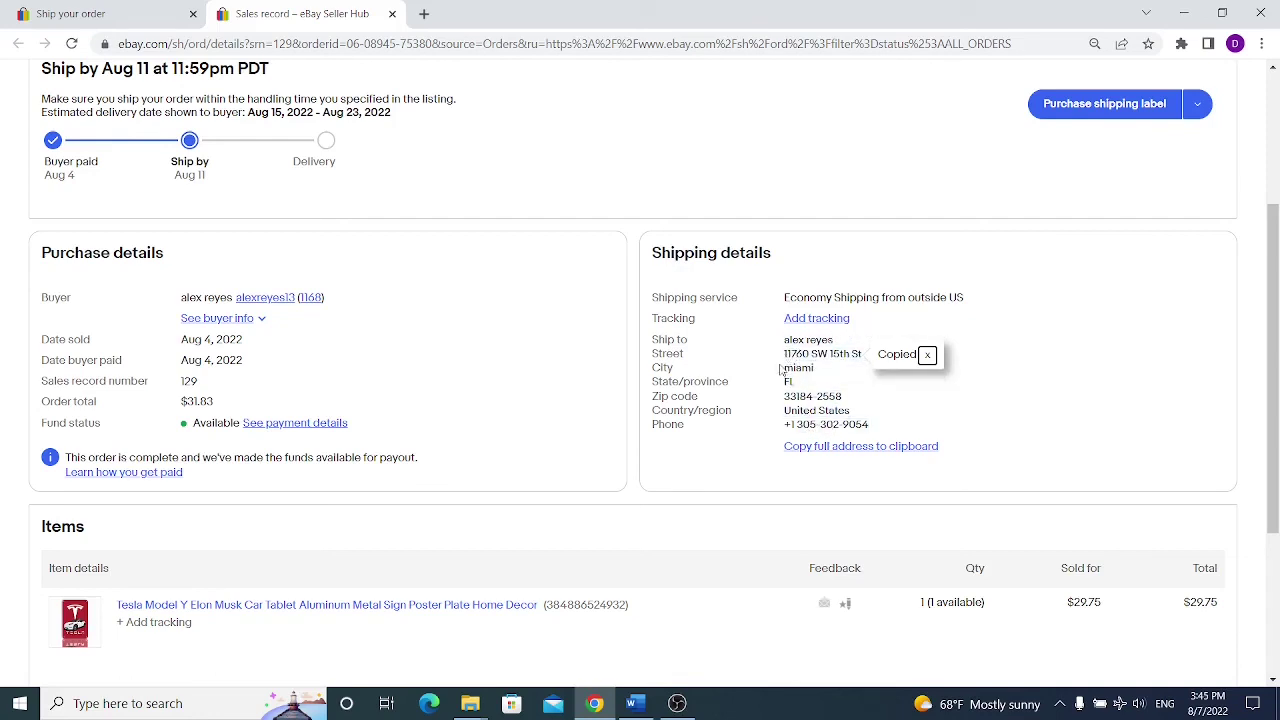
click(855, 449)
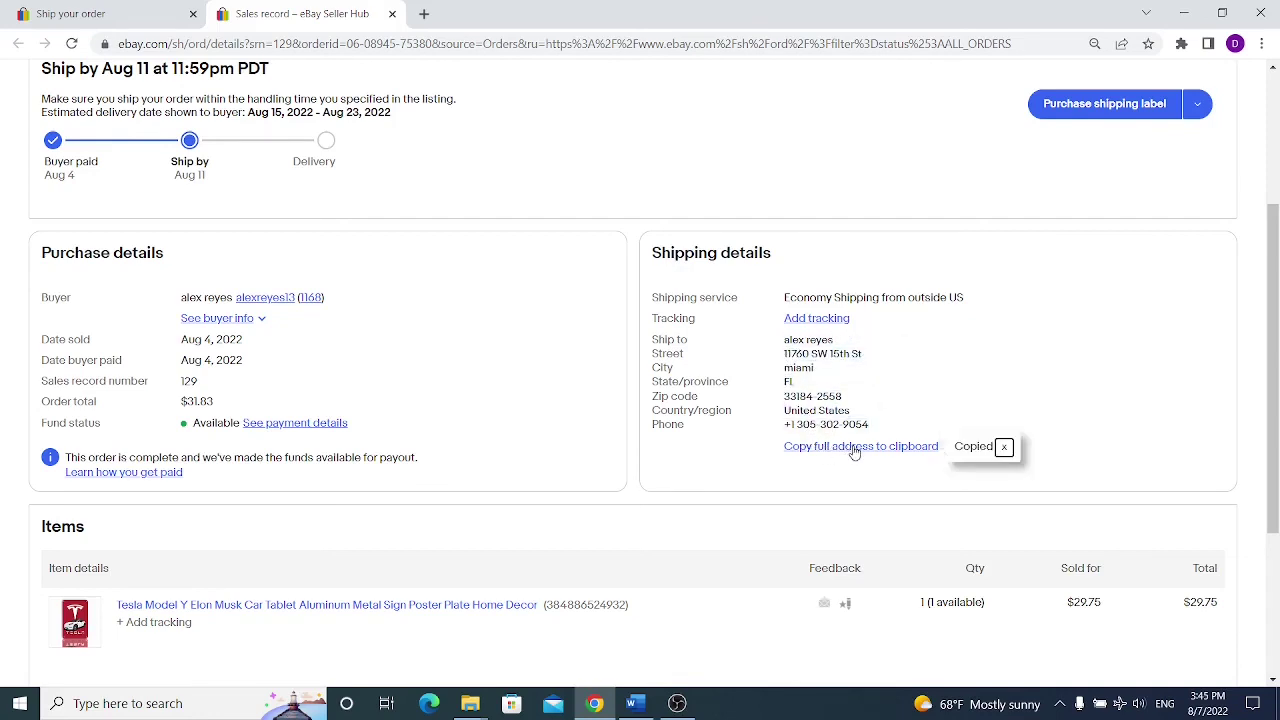
click(832, 319)
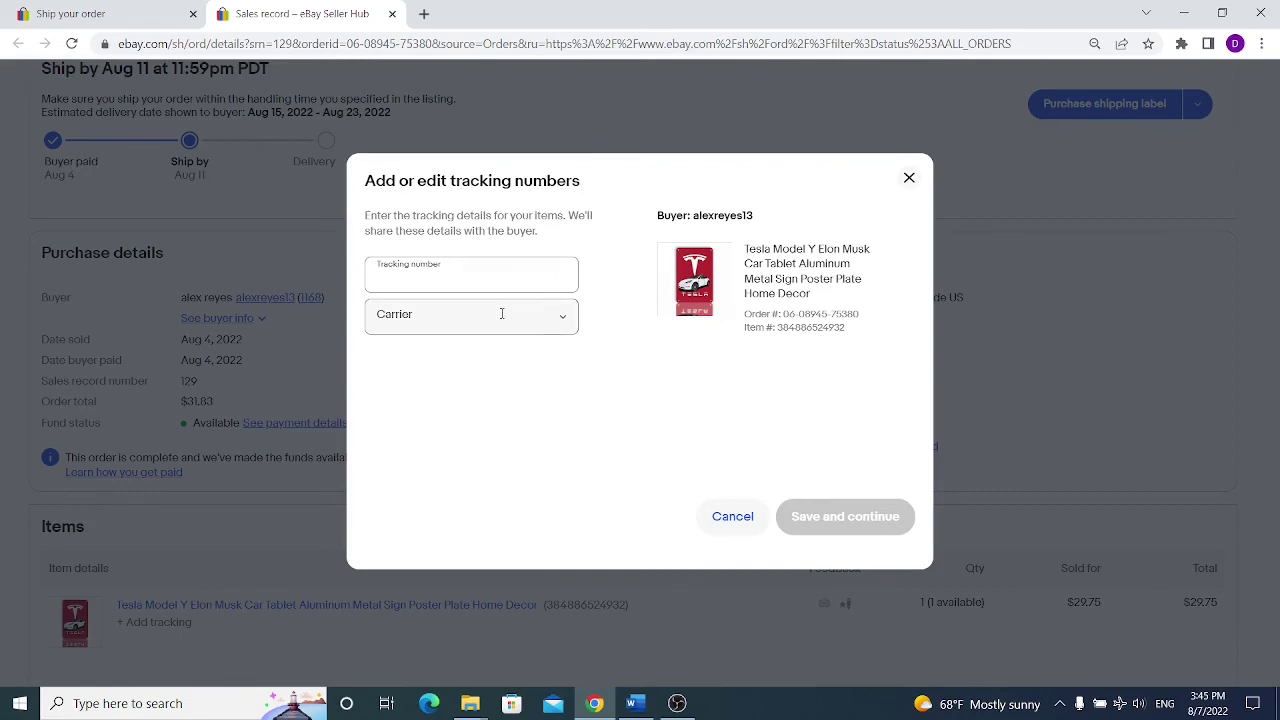
click(500, 314)
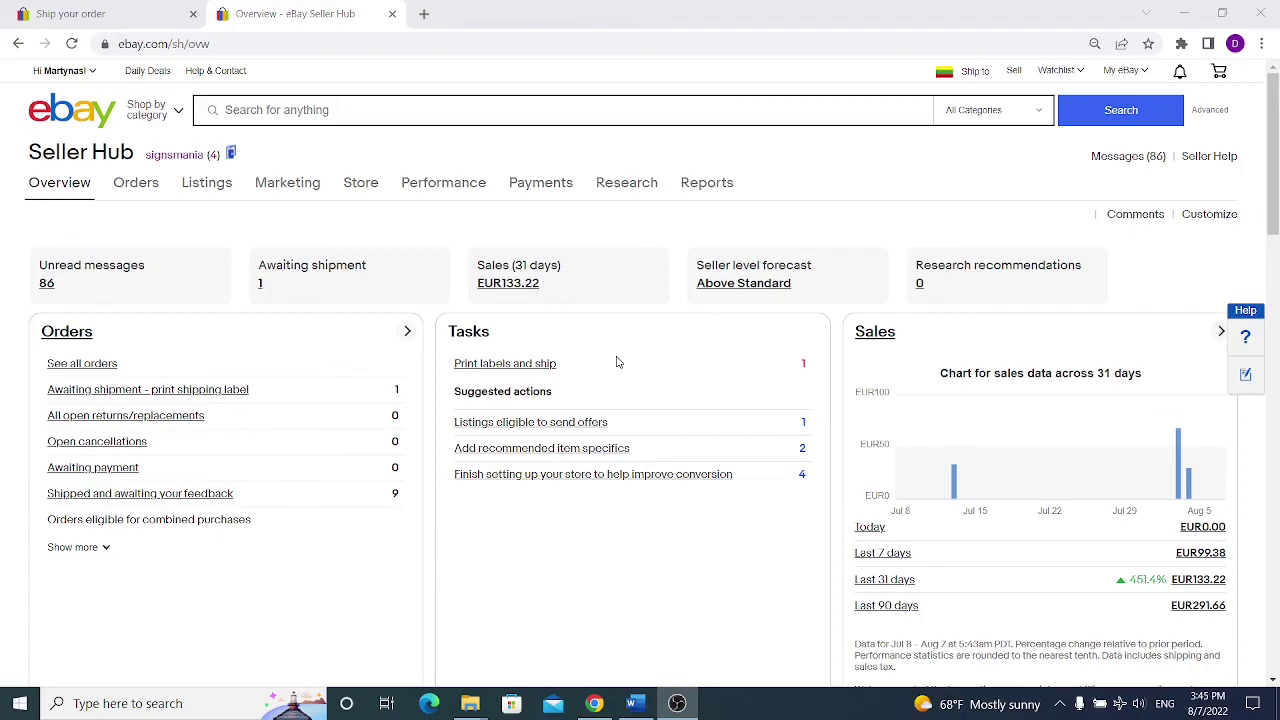
Scroll the Seller Hub overview to Monthly limits and choose 'Request to list more'
scroll(620, 355, down, 3)
scroll(700, 340, up, 1)
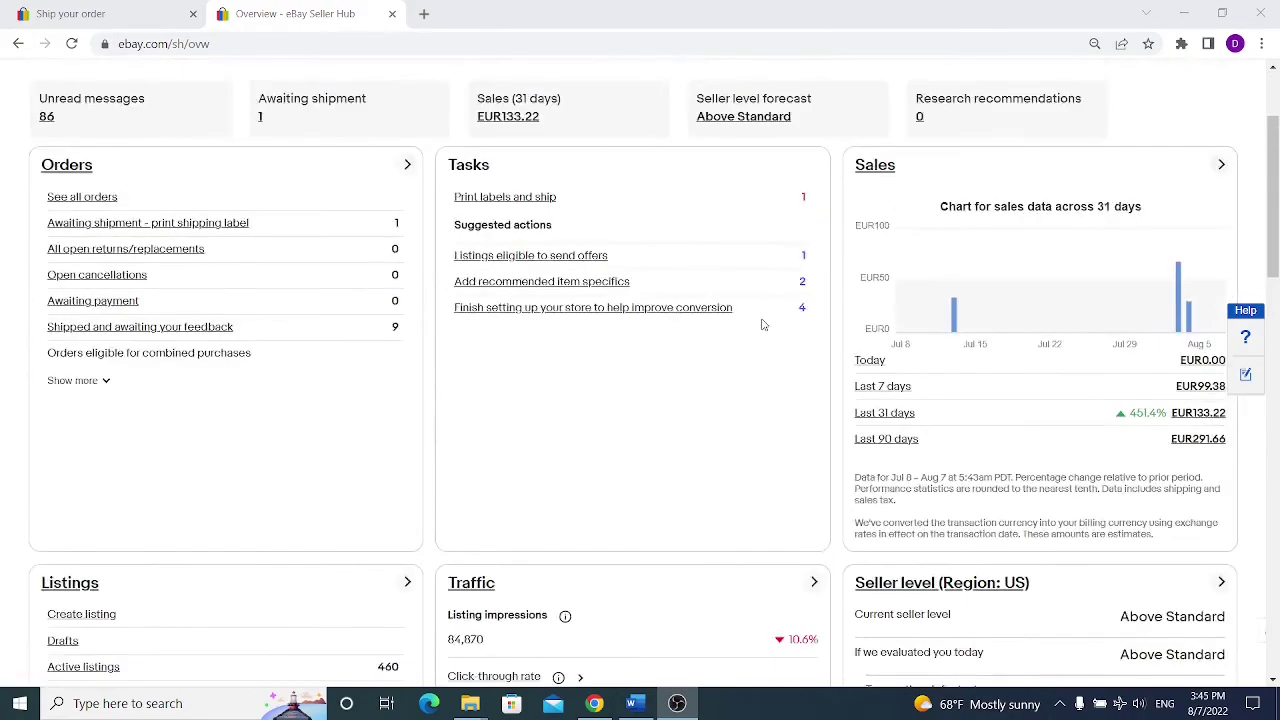
scroll(763, 324, down, 15)
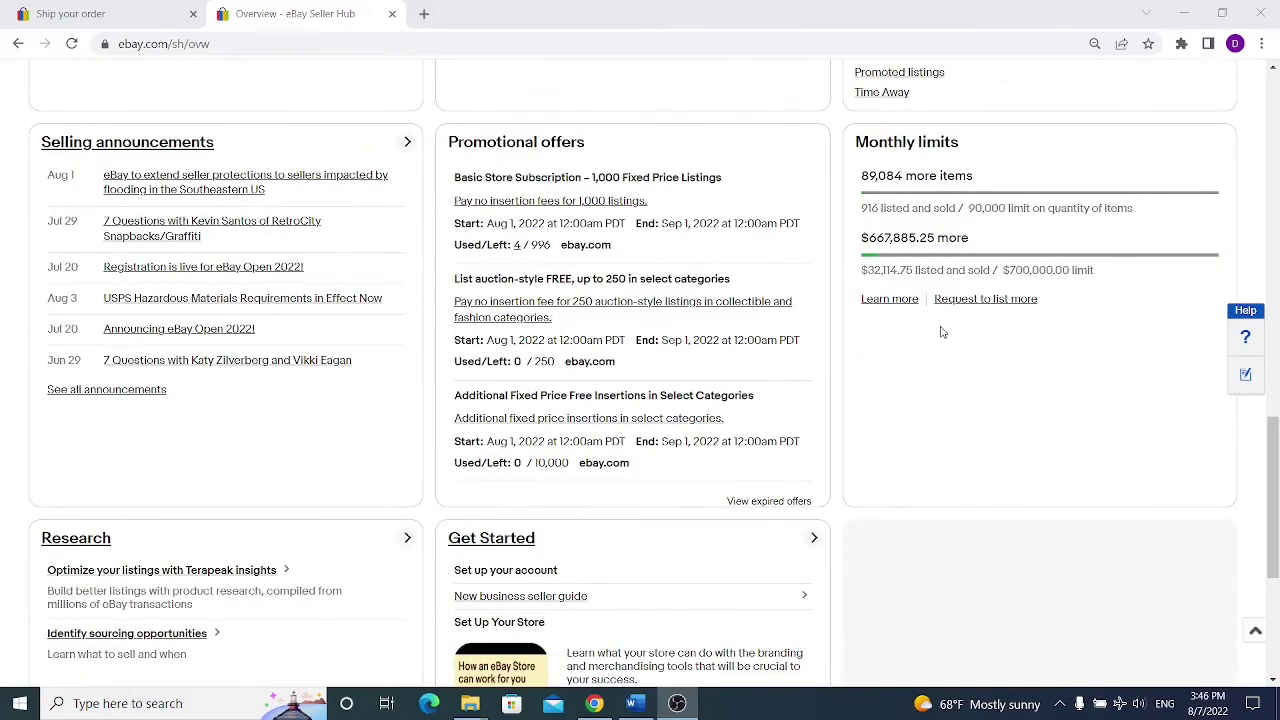
click(980, 307)
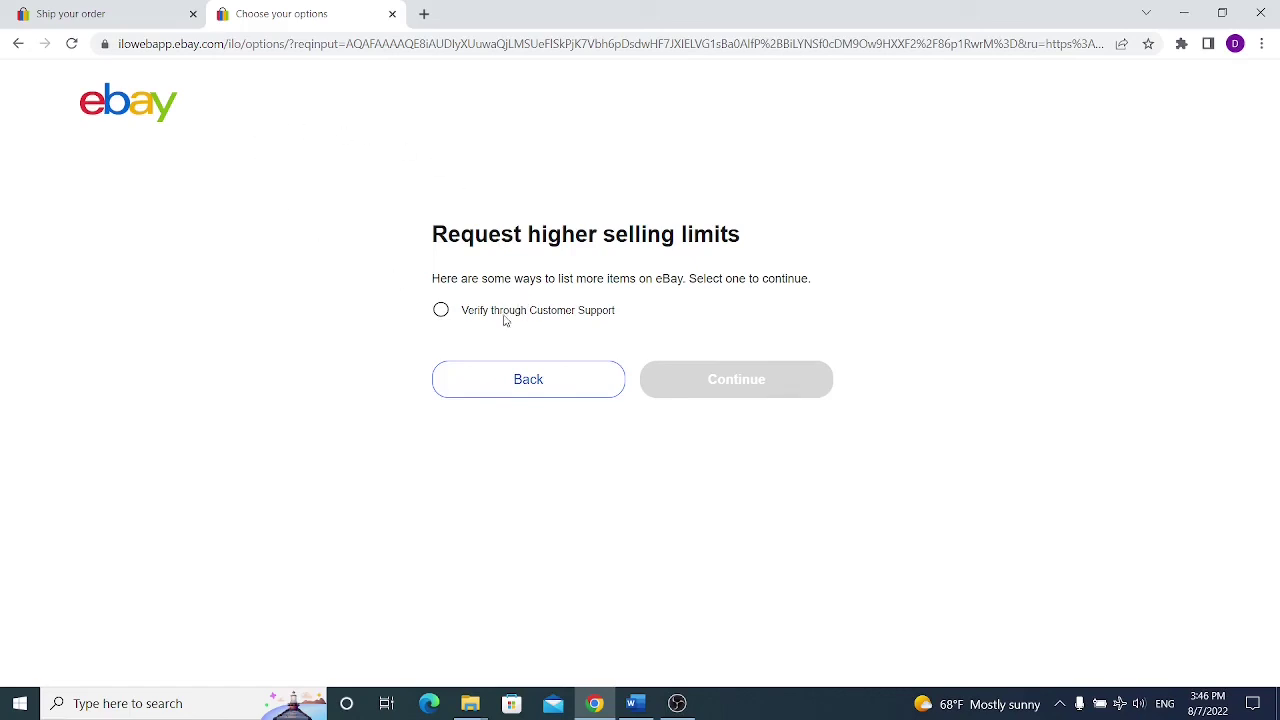
key(alt+Tab)
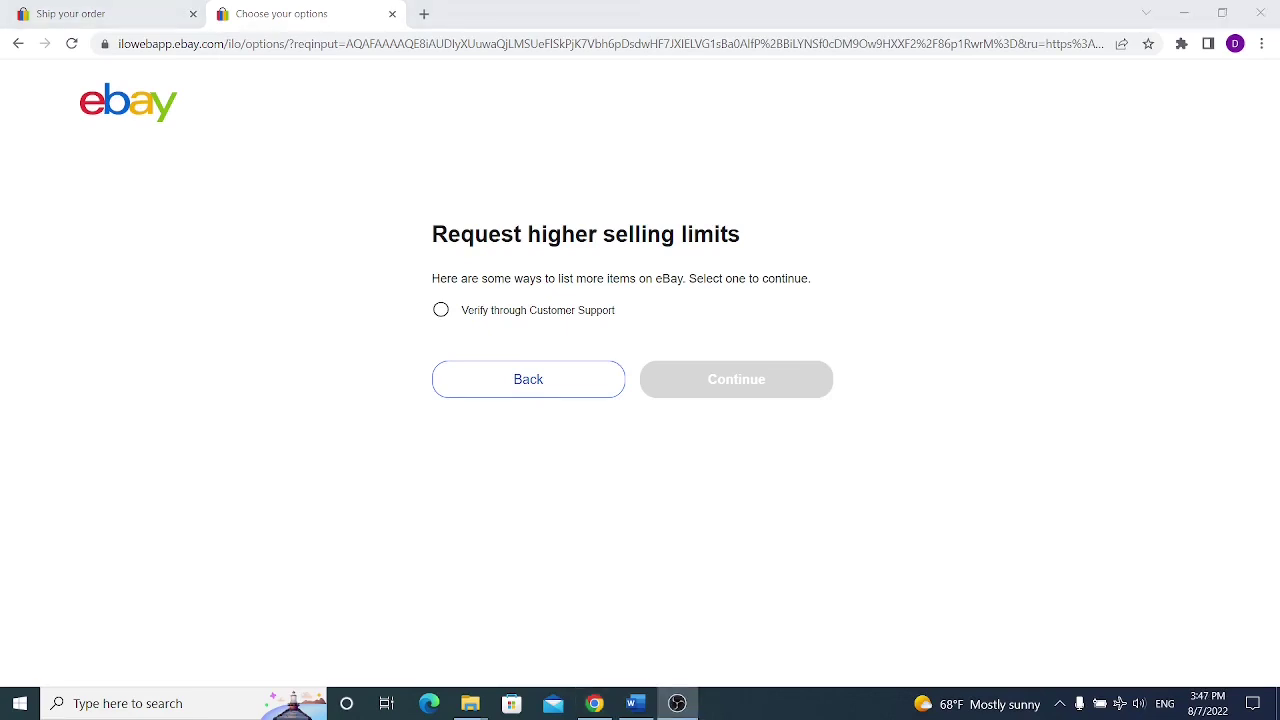